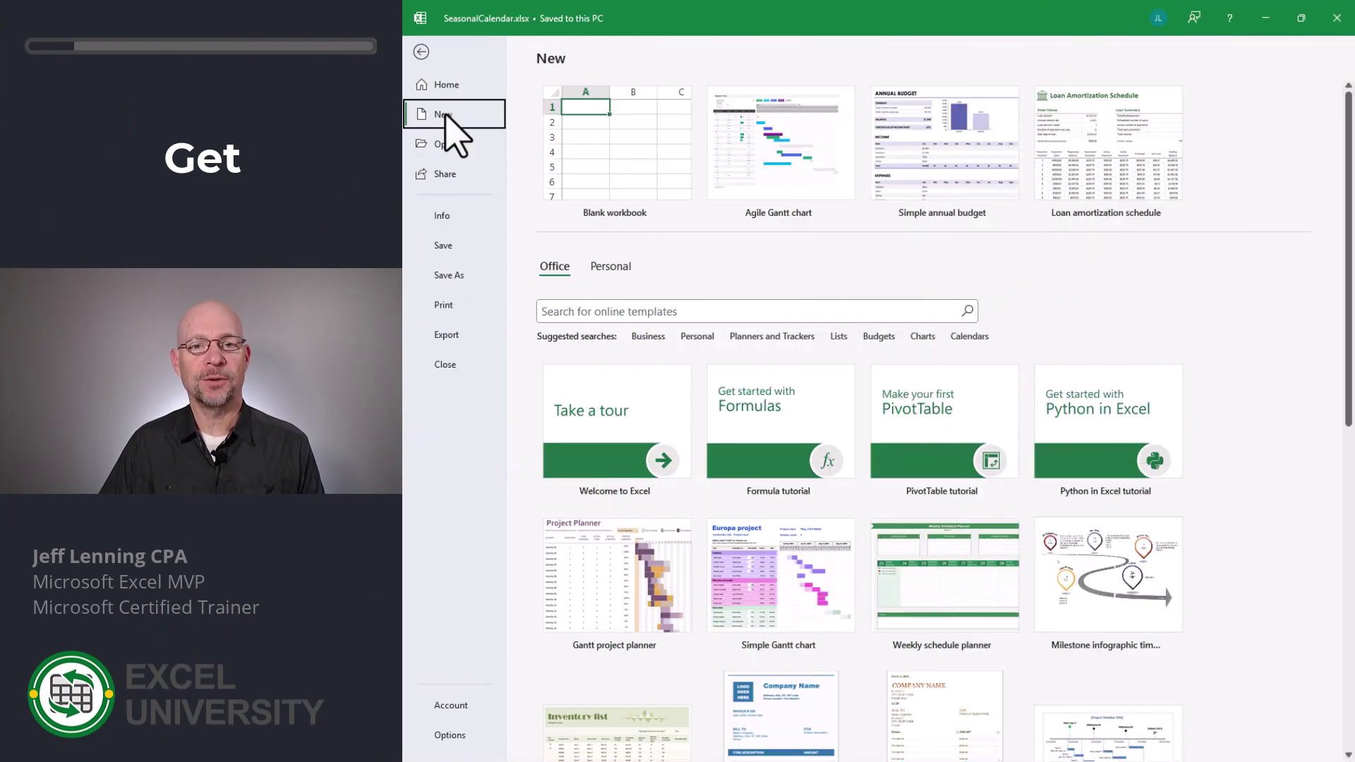
Search templates for 'seasonal calendar', create a Seasonal photo calendar workbook and page through its months
{"action": "type", "text": "s"}
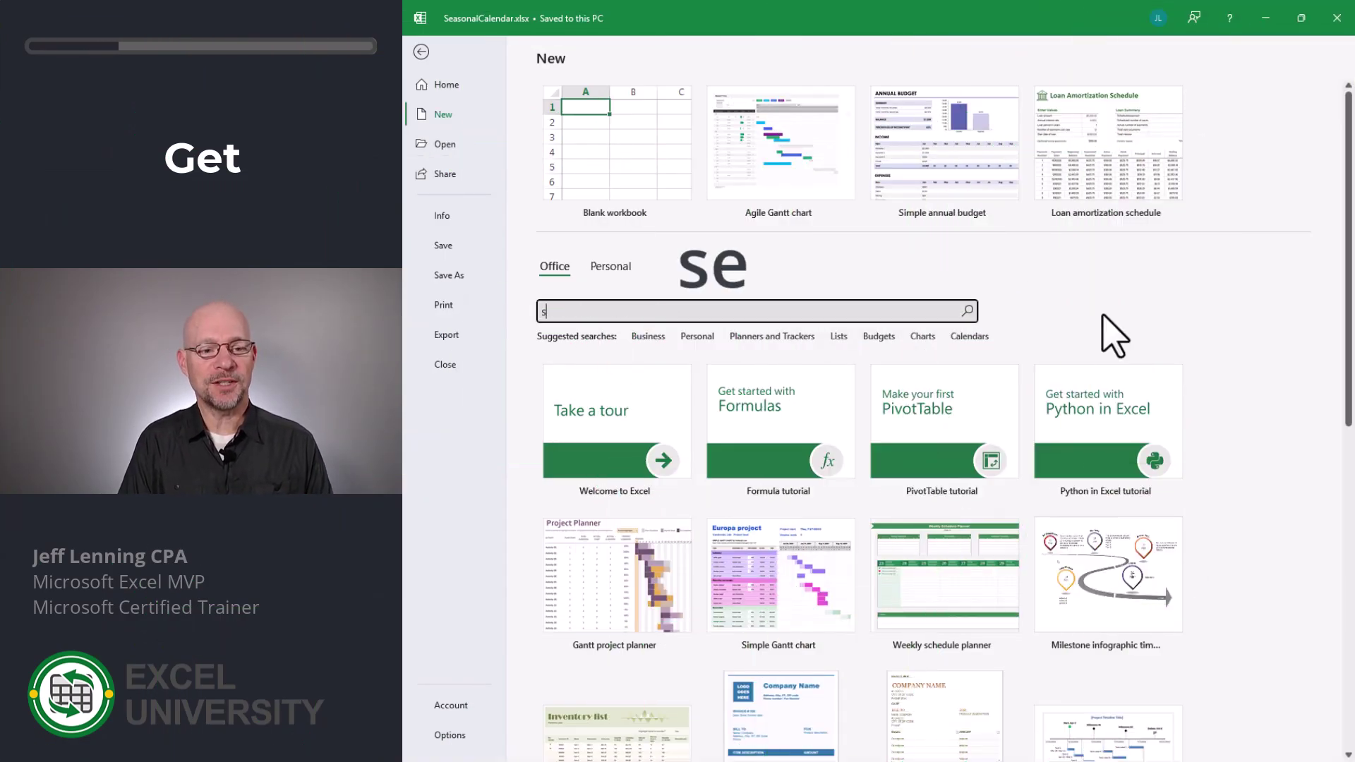
{"action": "type", "text": "easonal c"}
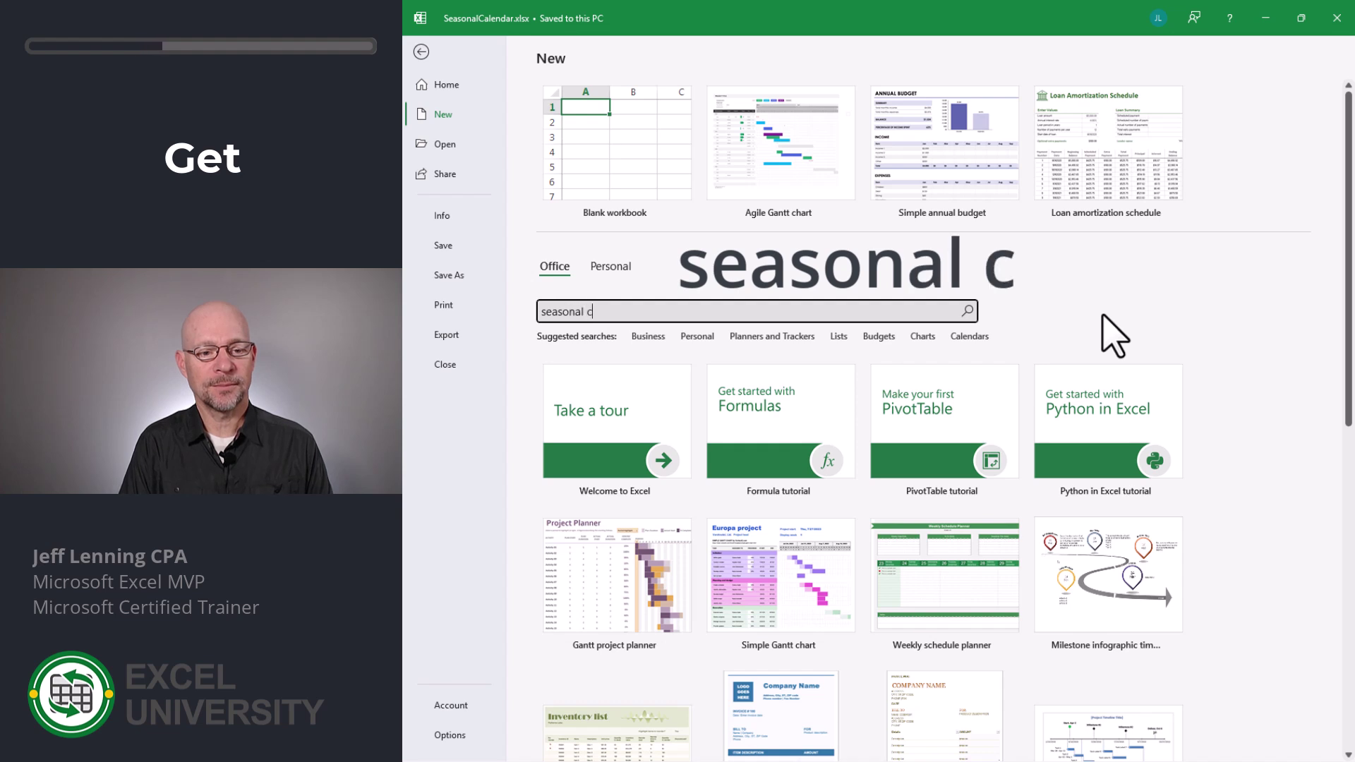
{"action": "type", "text": "alendar"}
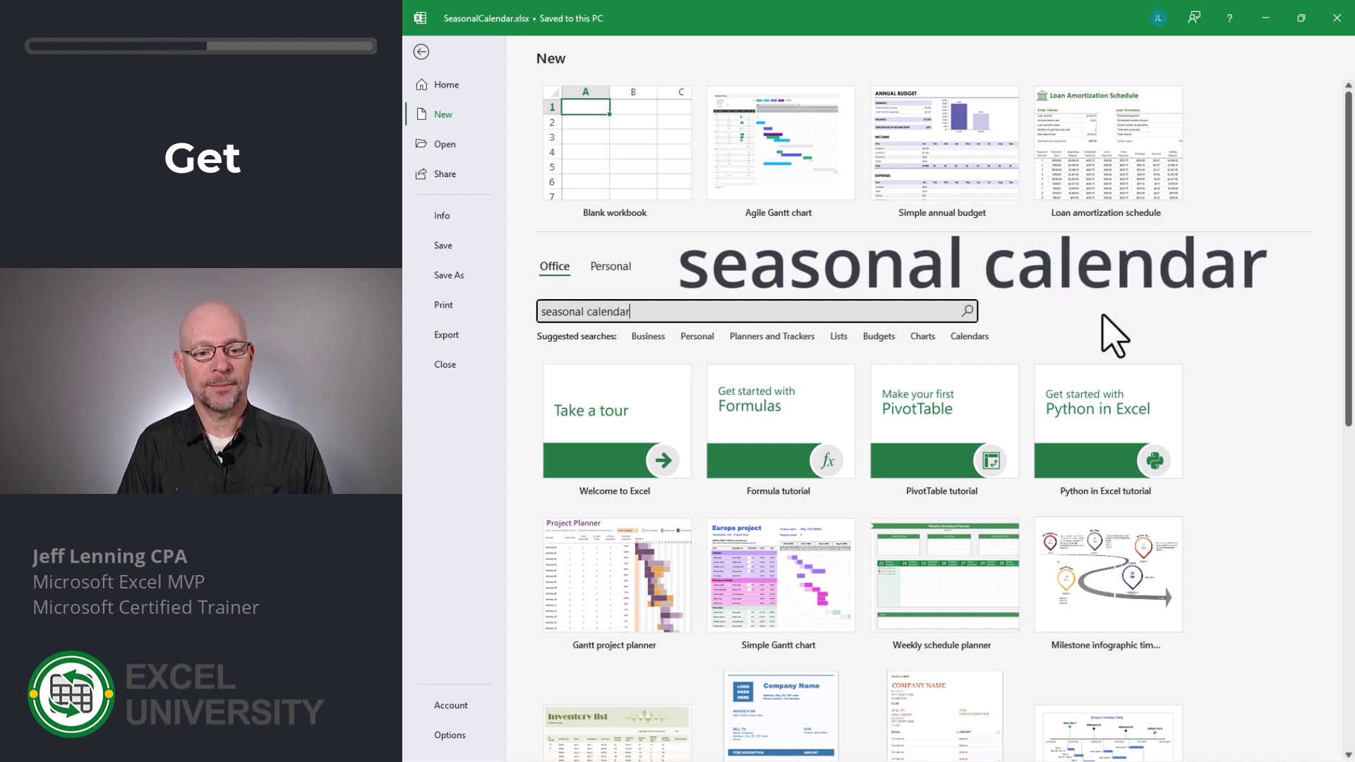
{"action": "key", "text": "Return"}
{"action": "left_click", "coordinate": [621, 169]}
{"action": "left_click", "coordinate": [974, 478]}
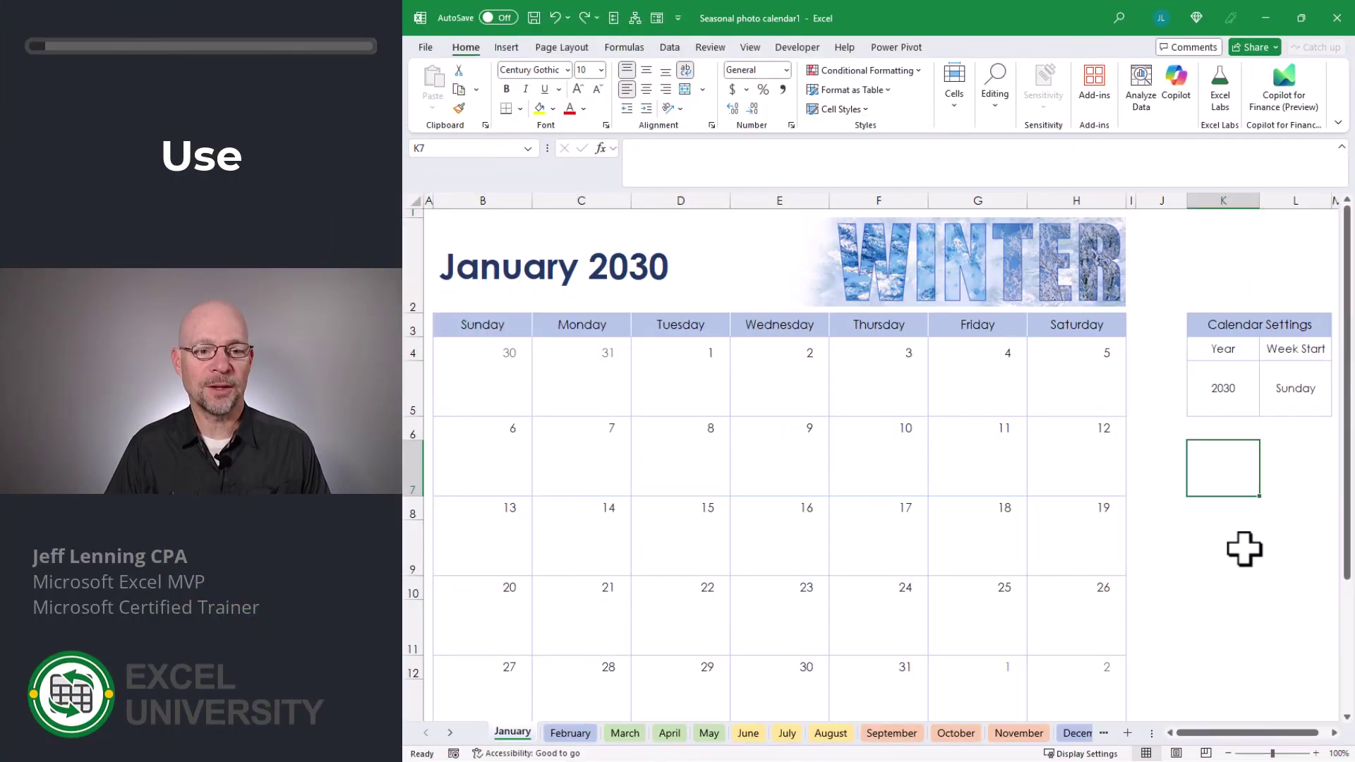
{"action": "key", "text": "ctrl+Page_Down"}
{"action": "key", "text": "ctrl+Page_Down"}
{"action": "key", "text": "ctrl+Page_Down"}
{"action": "key", "text": "ctrl+Page_Down"}
{"action": "key", "text": "ctrl+Page_Down"}
{"action": "key", "text": "ctrl+Page_Down"}
{"action": "key", "text": "ctrl+Page_Down"}
{"action": "key", "text": "ctrl+Page_Down"}
{"action": "key", "text": "ctrl+Page_Down"}
{"action": "key", "text": "ctrl+Page_Down"}
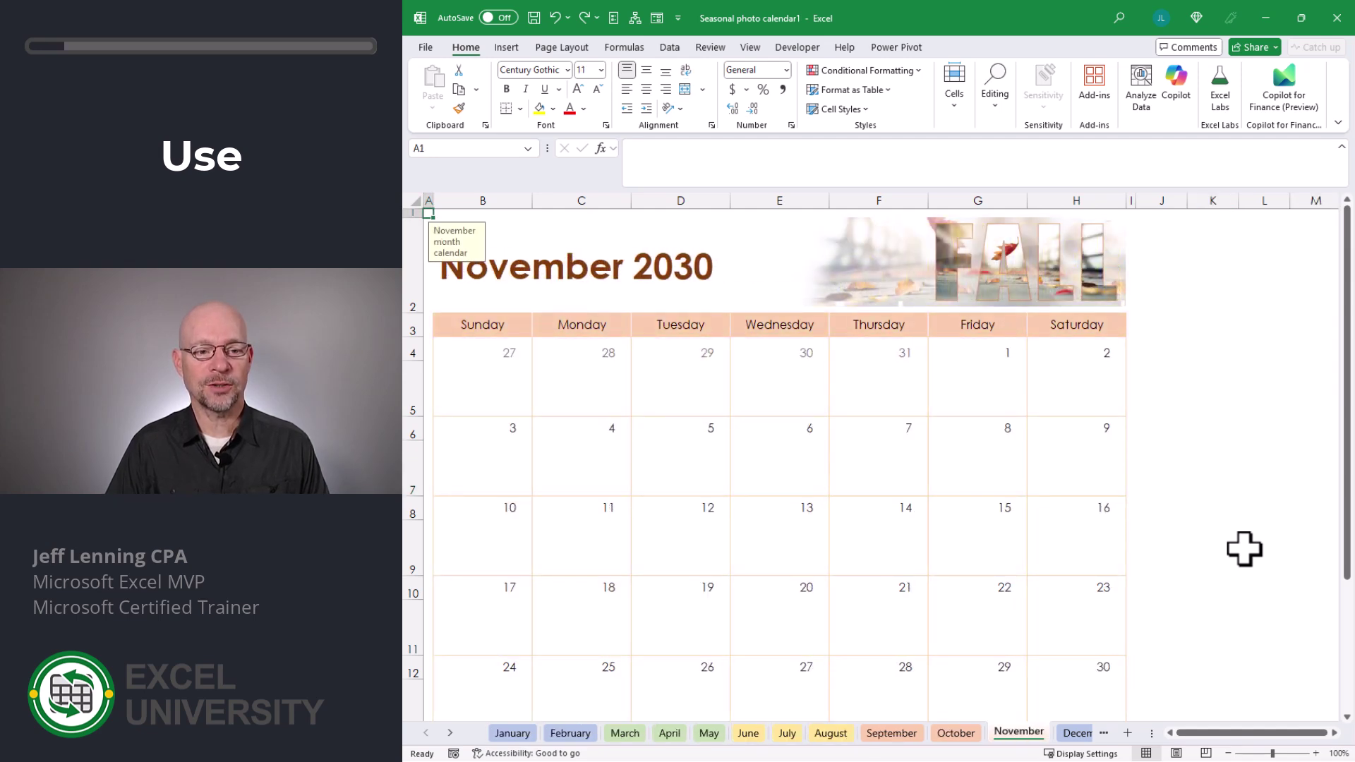
{"action": "key", "text": "ctrl+Page_Down"}
{"action": "key", "text": "ctrl+Page_Up"}
{"action": "key", "text": "ctrl+Page_Up"}
{"action": "key", "text": "ctrl+Page_Up"}
{"action": "key", "text": "ctrl+Page_Up"}
{"action": "key", "text": "ctrl+Page_Up"}
{"action": "key", "text": "ctrl+Page_Up"}
{"action": "key", "text": "ctrl+Page_Up"}
{"action": "key", "text": "ctrl+Page_Up"}
{"action": "key", "text": "ctrl+Page_Up"}
{"action": "key", "text": "ctrl+Page_Up"}
{"action": "key", "text": "ctrl+Page_Up"}
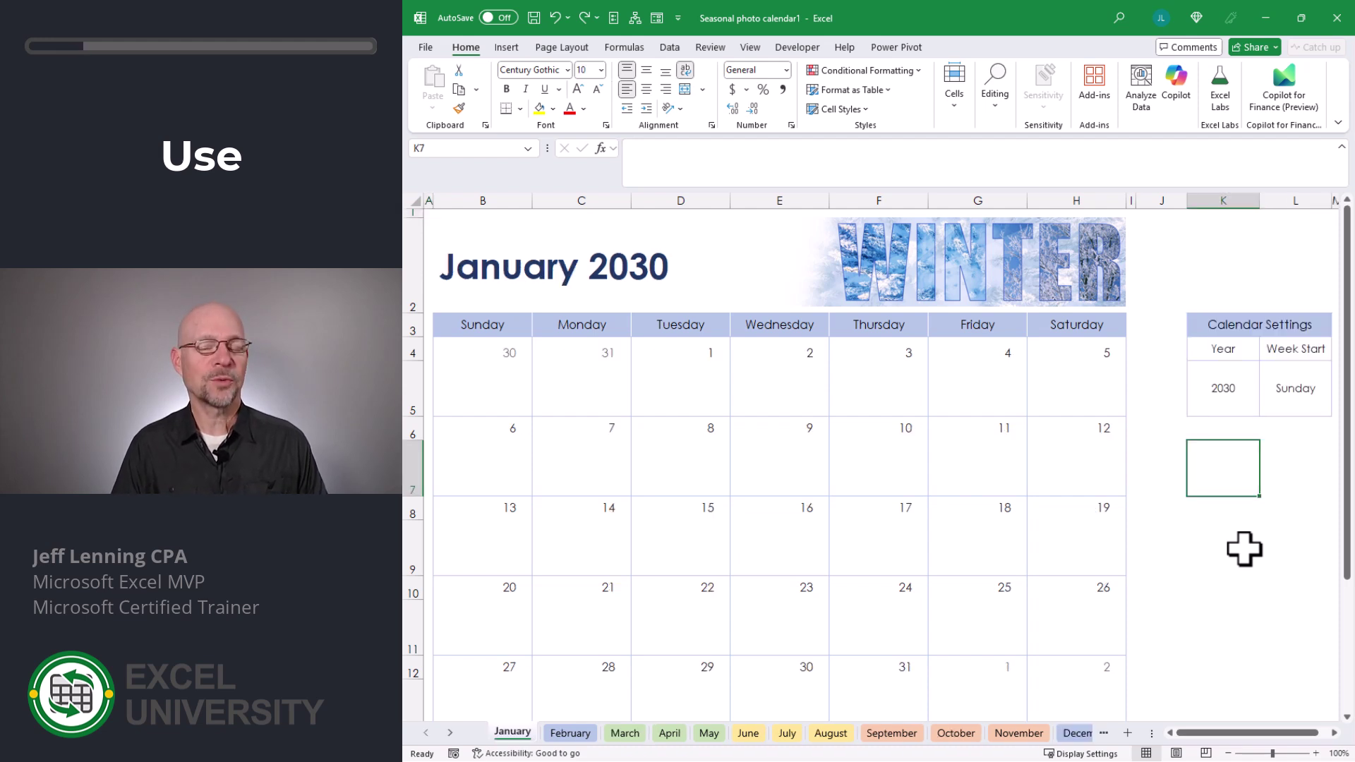
{"action": "left_click", "coordinate": [952, 258]}
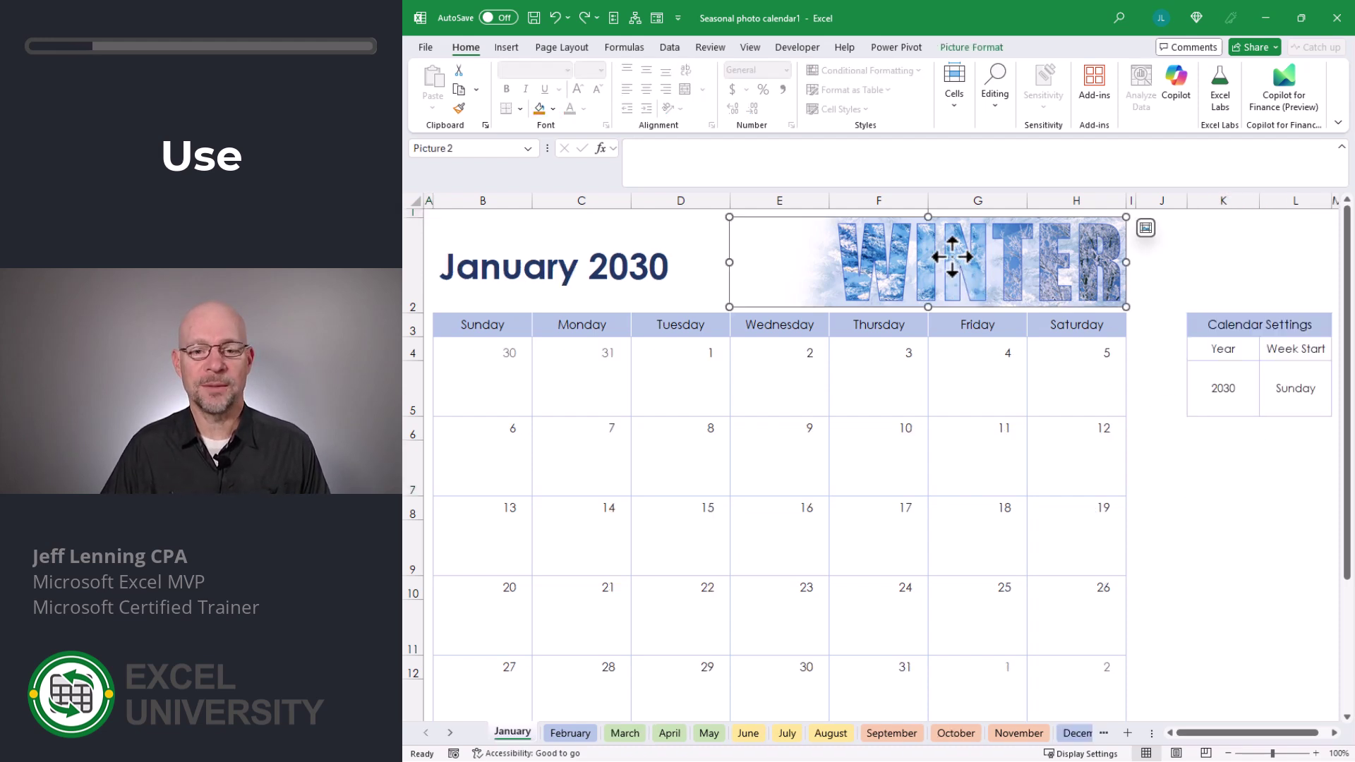
{"action": "left_click", "coordinate": [1231, 469]}
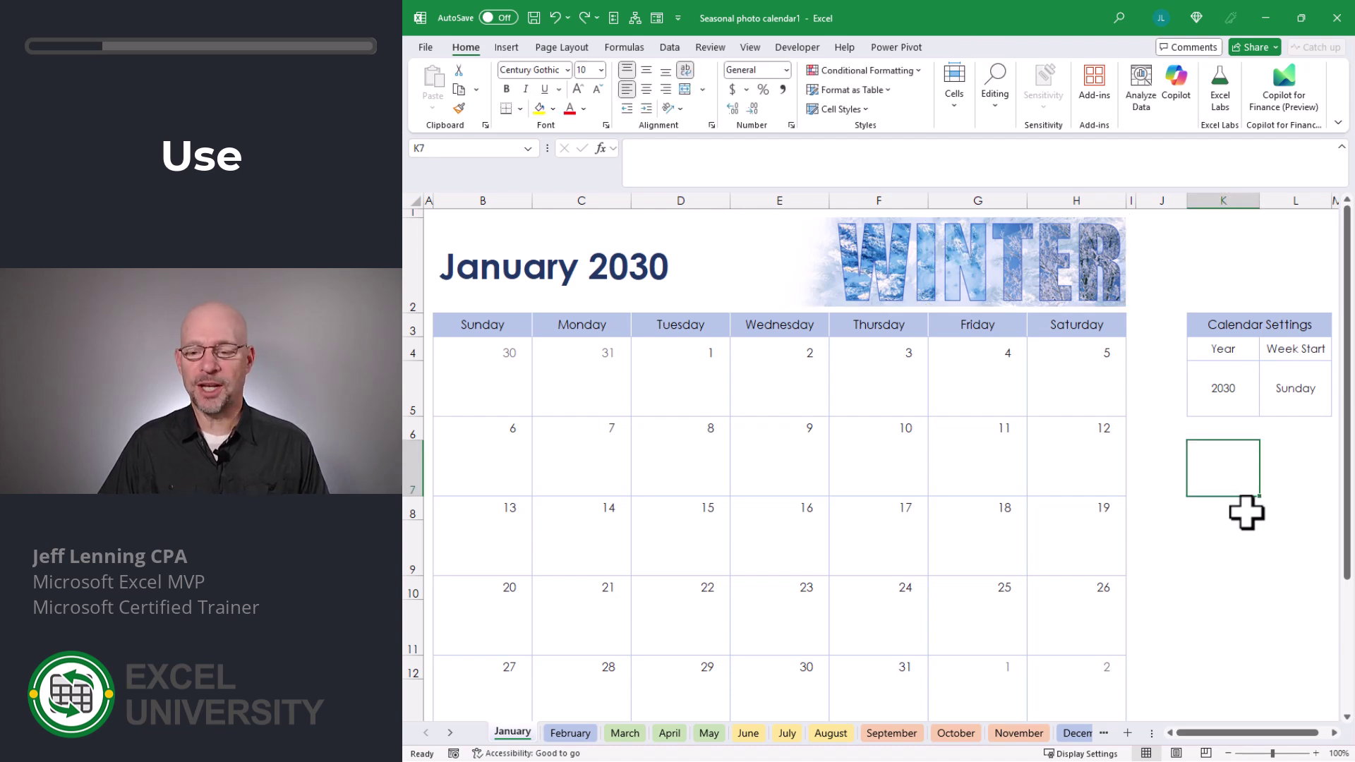
{"action": "left_click", "coordinate": [1228, 408]}
{"action": "type", "text": "2031"}
{"action": "key", "text": "Return"}
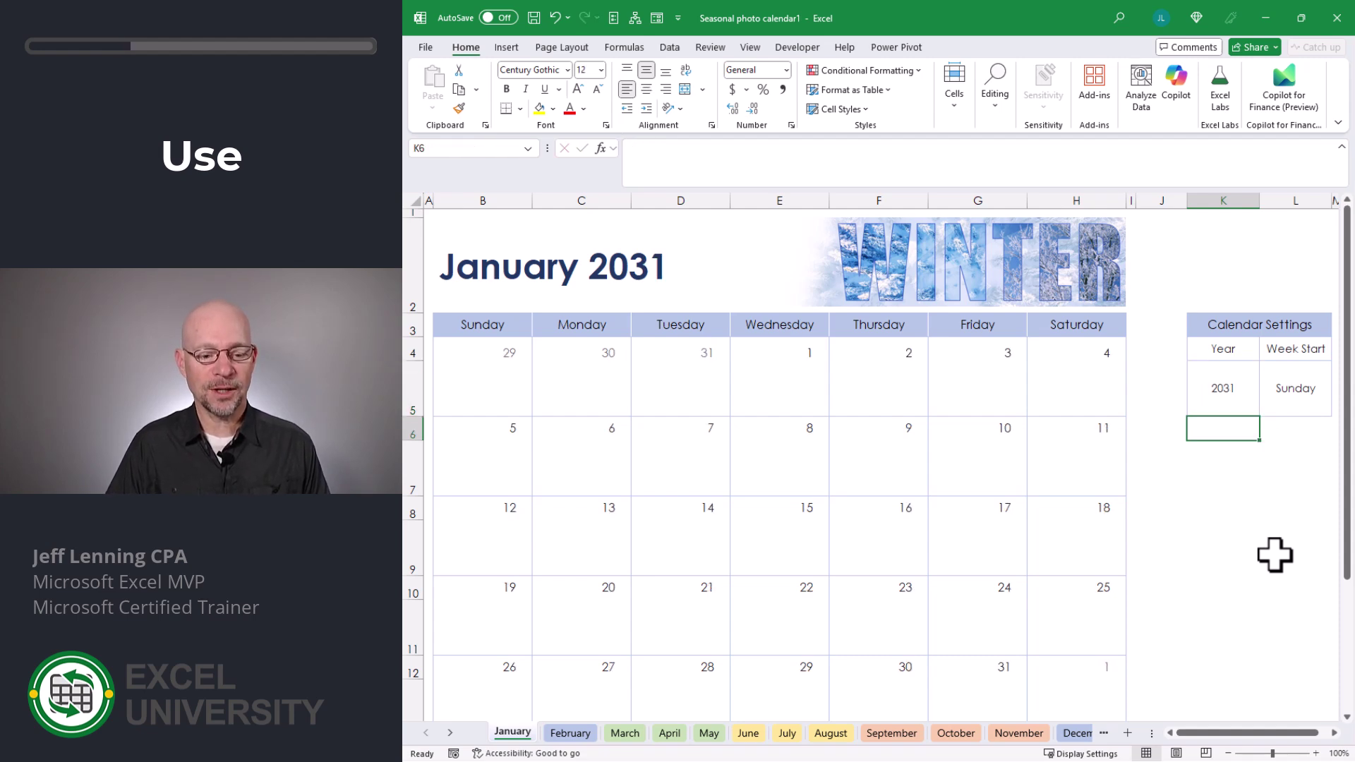
{"action": "key", "text": "ctrl+Page_Down"}
{"action": "key", "text": "ctrl+Page_Down"}
{"action": "key", "text": "ctrl+Page_Down"}
{"action": "key", "text": "ctrl+Page_Down"}
{"action": "key", "text": "ctrl+Page_Down"}
{"action": "key", "text": "ctrl+Page_Down"}
{"action": "key", "text": "ctrl+Page_Down"}
{"action": "key", "text": "ctrl+Page_Down"}
{"action": "key", "text": "ctrl+Page_Down"}
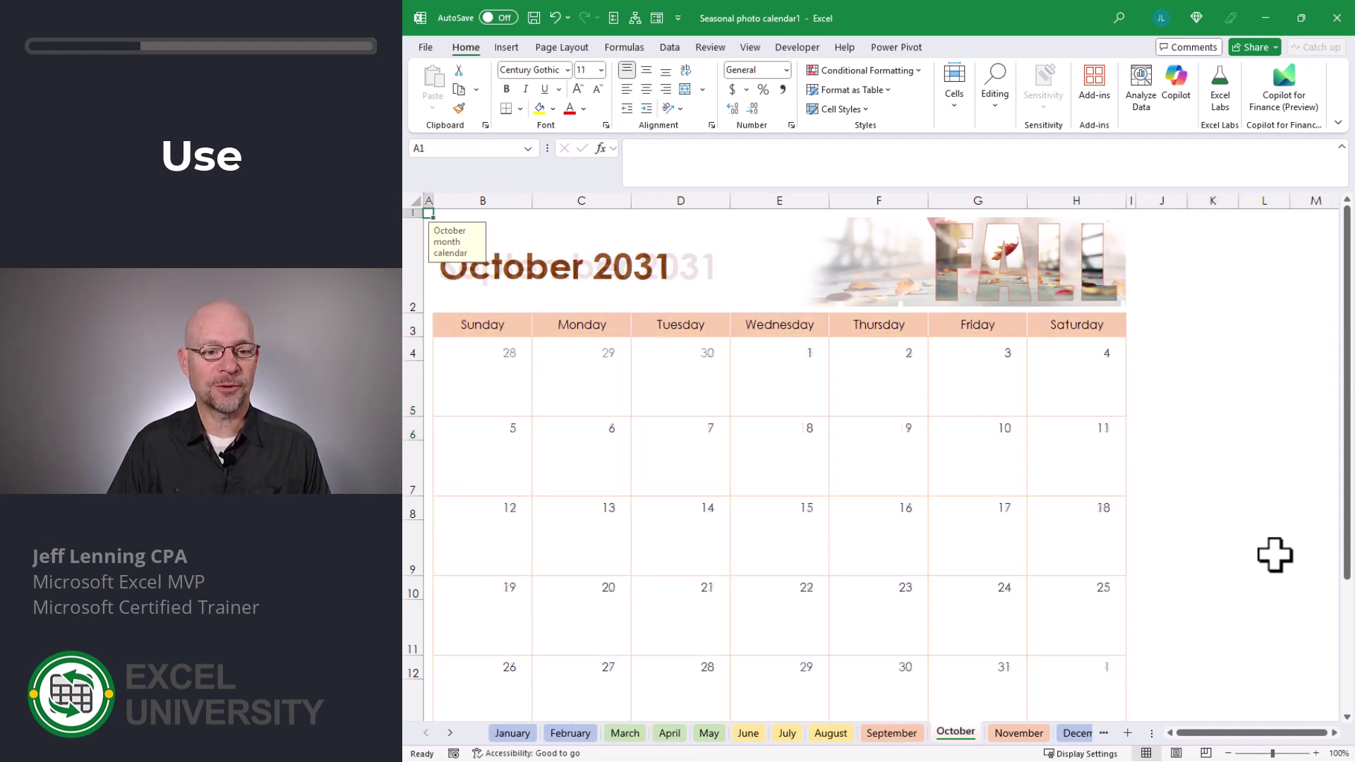
{"action": "key", "text": "ctrl+Page_Down"}
{"action": "key", "text": "ctrl+Page_Down"}
{"action": "key", "text": "ctrl+Page_Up"}
{"action": "key", "text": "ctrl+Page_Up"}
{"action": "key", "text": "ctrl+Page_Up"}
{"action": "key", "text": "ctrl+Page_Up"}
{"action": "key", "text": "ctrl+Page_Up"}
{"action": "key", "text": "ctrl+Page_Up"}
{"action": "key", "text": "ctrl+Page_Up"}
{"action": "key", "text": "ctrl+Page_Up"}
{"action": "key", "text": "ctrl+Page_Up"}
{"action": "key", "text": "ctrl+Page_Up"}
{"action": "key", "text": "ctrl+Page_Up"}
{"action": "left_click", "coordinate": [1313, 398]}
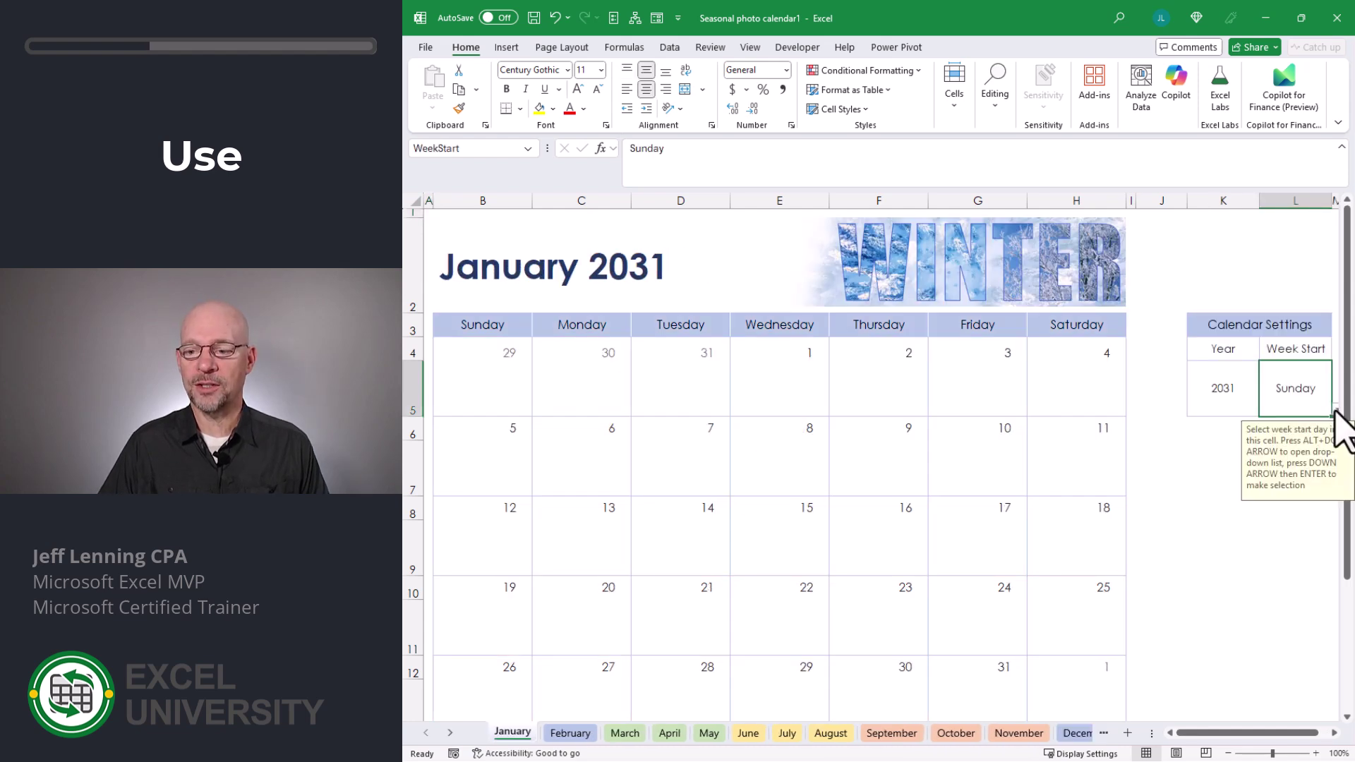
{"action": "left_click", "coordinate": [1336, 411]}
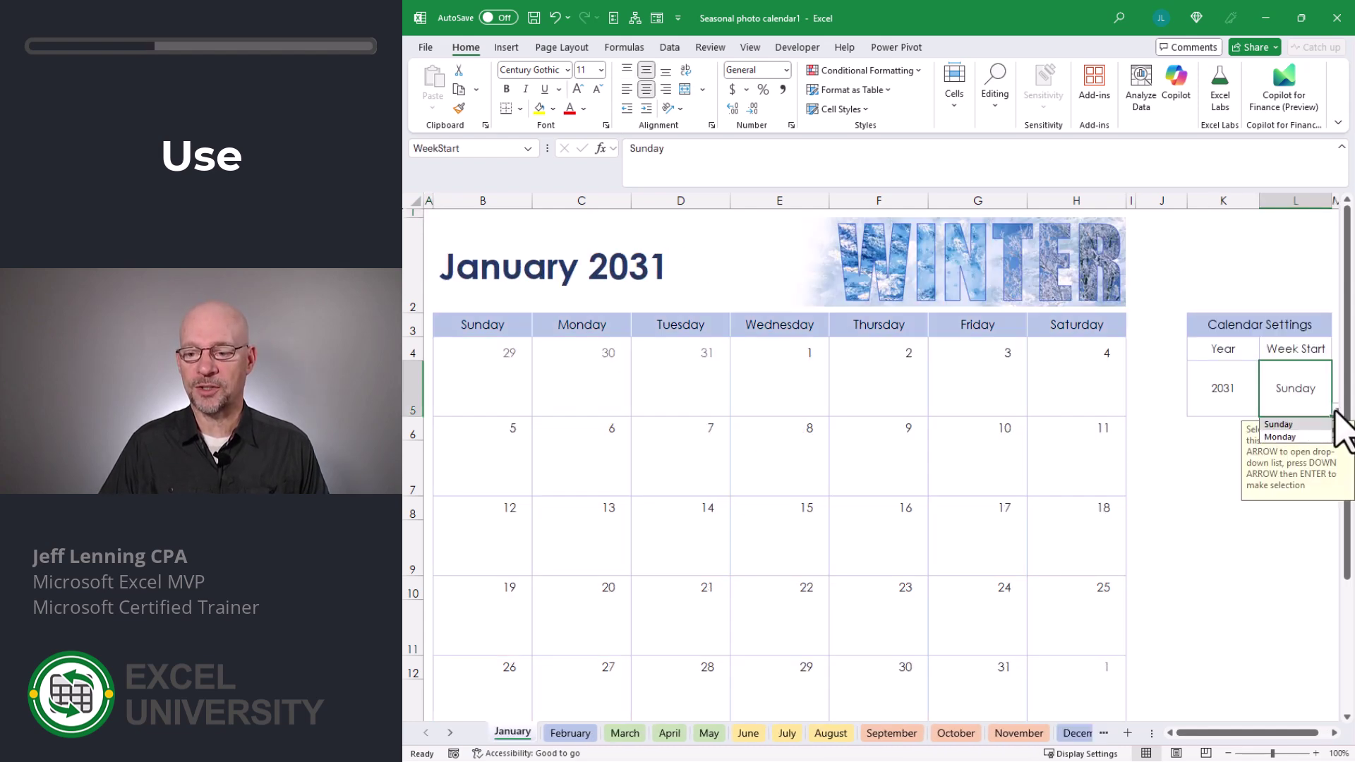
{"action": "left_click", "coordinate": [1279, 436]}
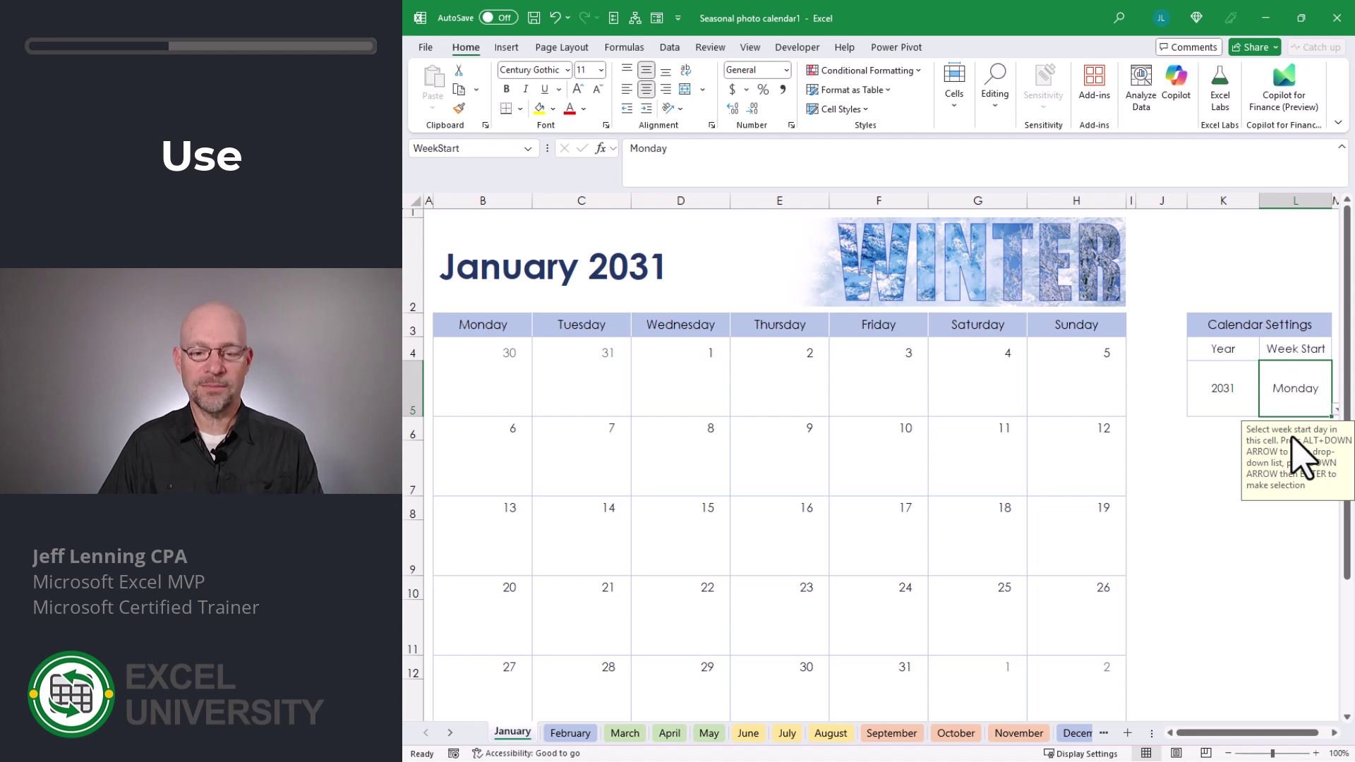
{"action": "left_click", "coordinate": [1333, 411]}
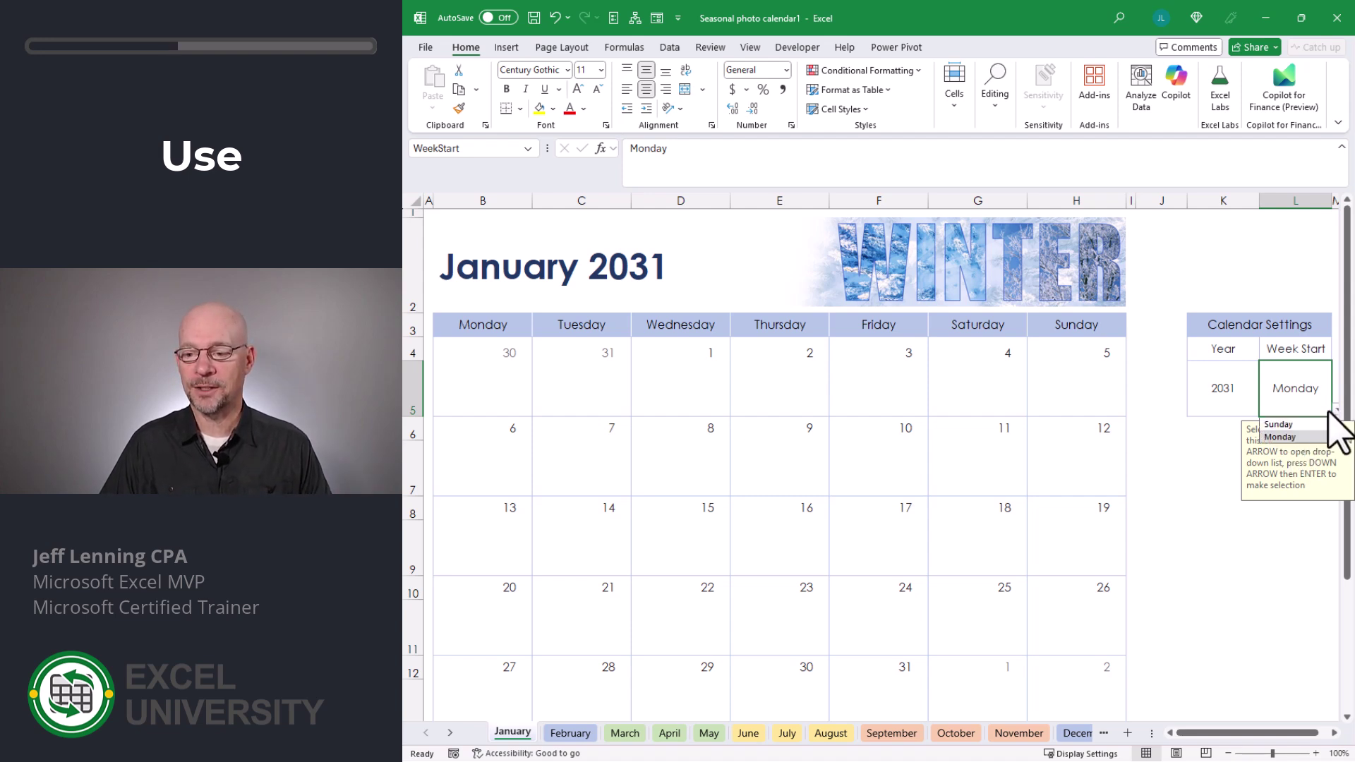
{"action": "left_click", "coordinate": [1288, 424]}
{"action": "key", "text": "Left"}
{"action": "type", "text": "20"}
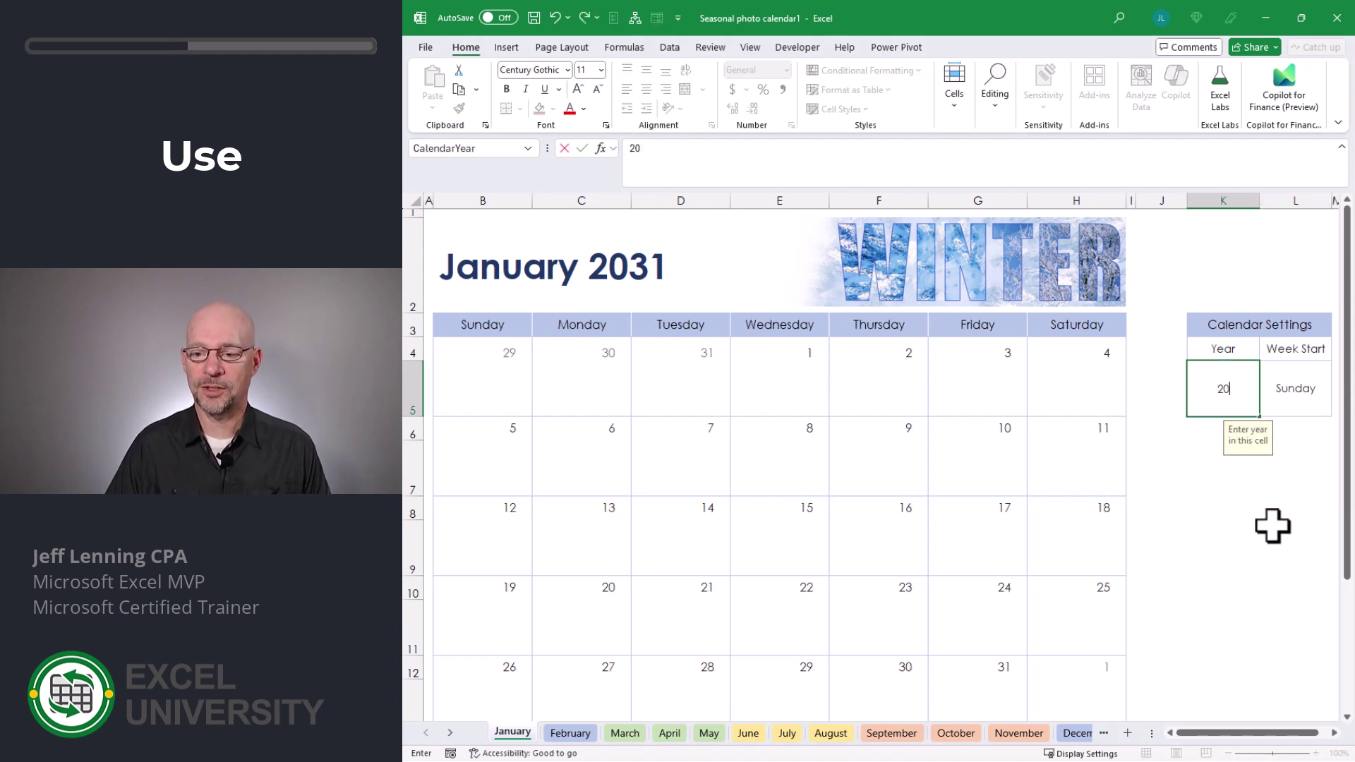
{"action": "key", "text": "Return"}
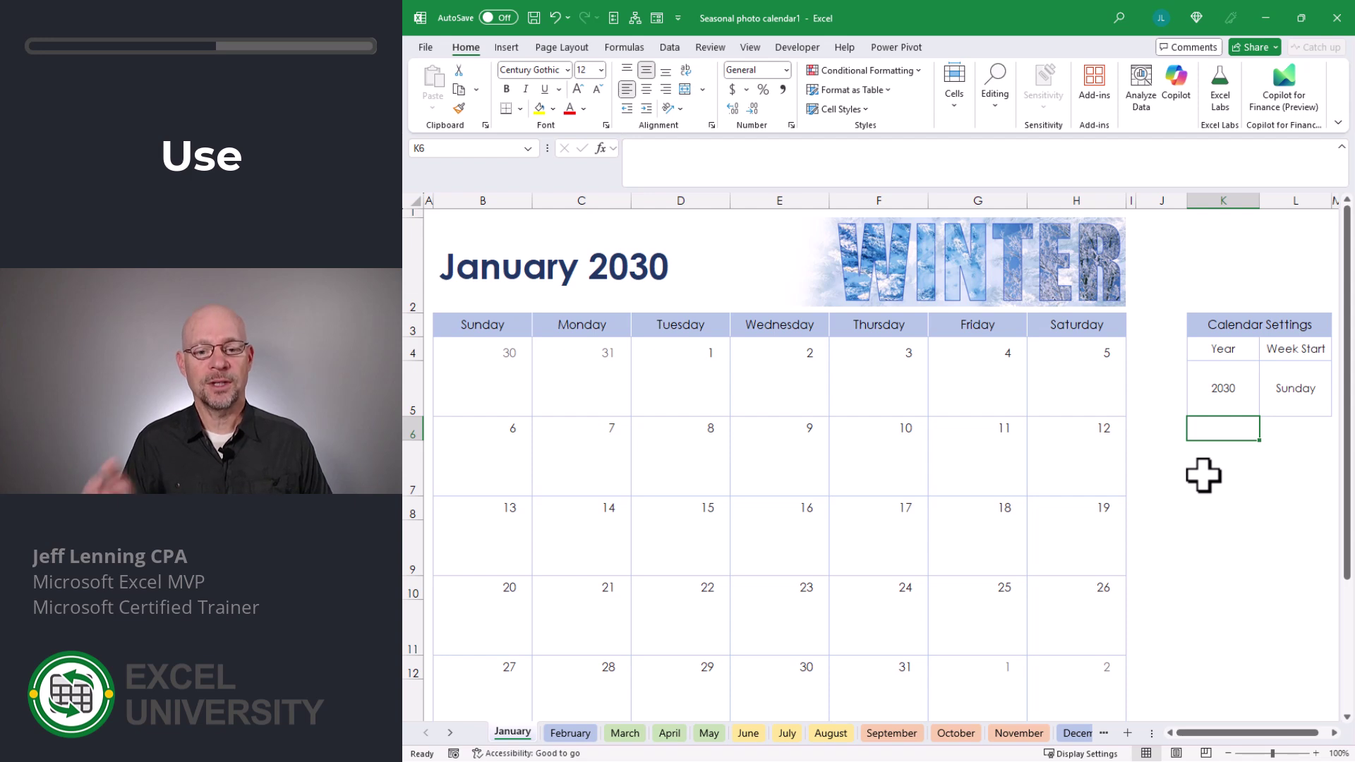
{"action": "left_click", "coordinate": [703, 396]}
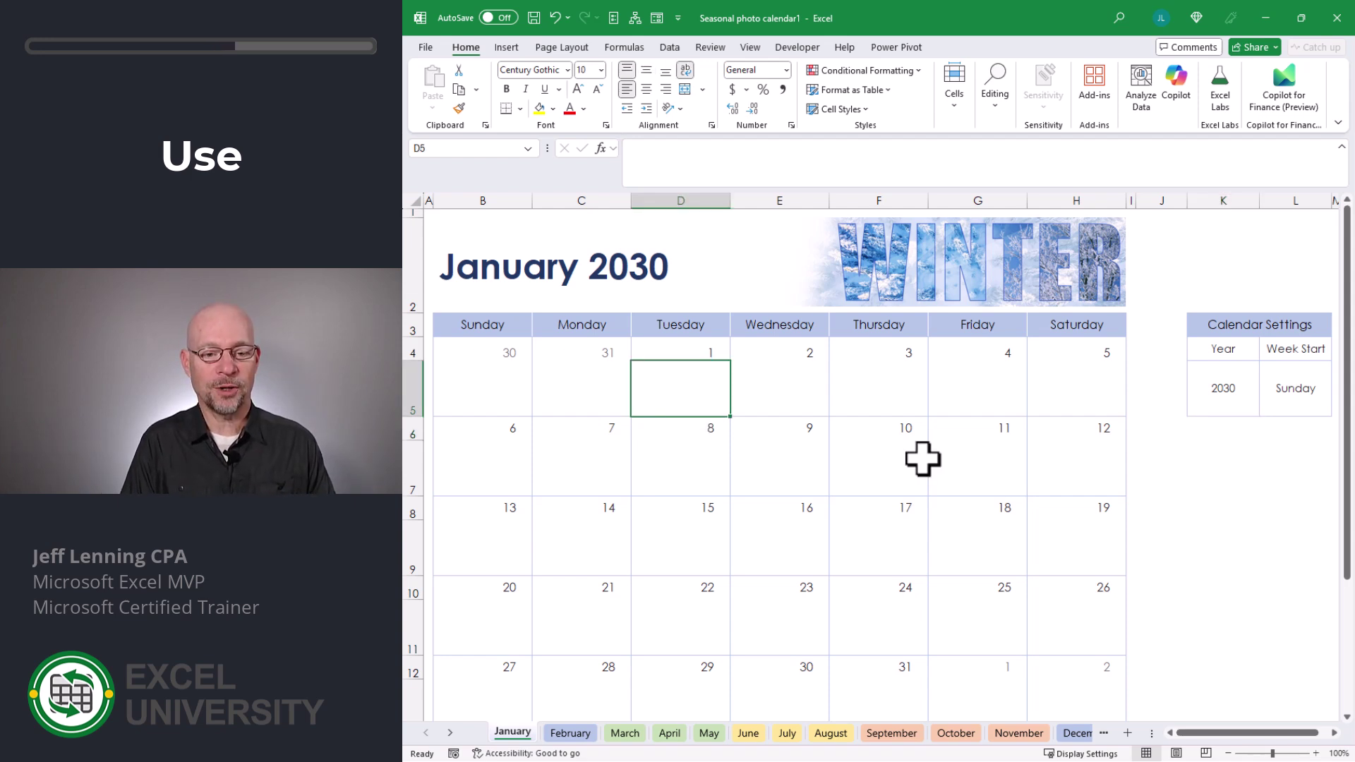
Note New Years Day under January 1, set the calendar year to 2031, and recheck that note cell
{"action": "type", "text": "New Years Day"}
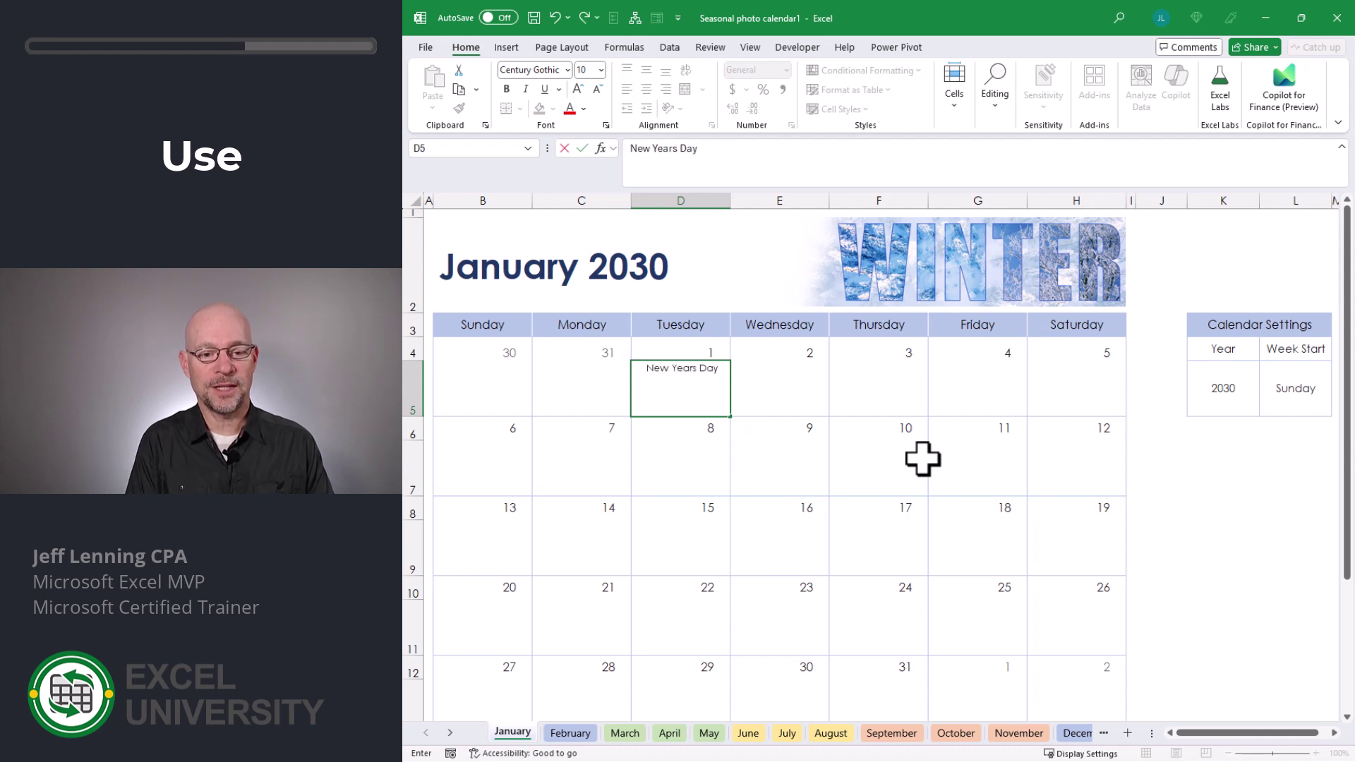
{"action": "key", "text": "Return"}
{"action": "left_click", "coordinate": [1232, 399]}
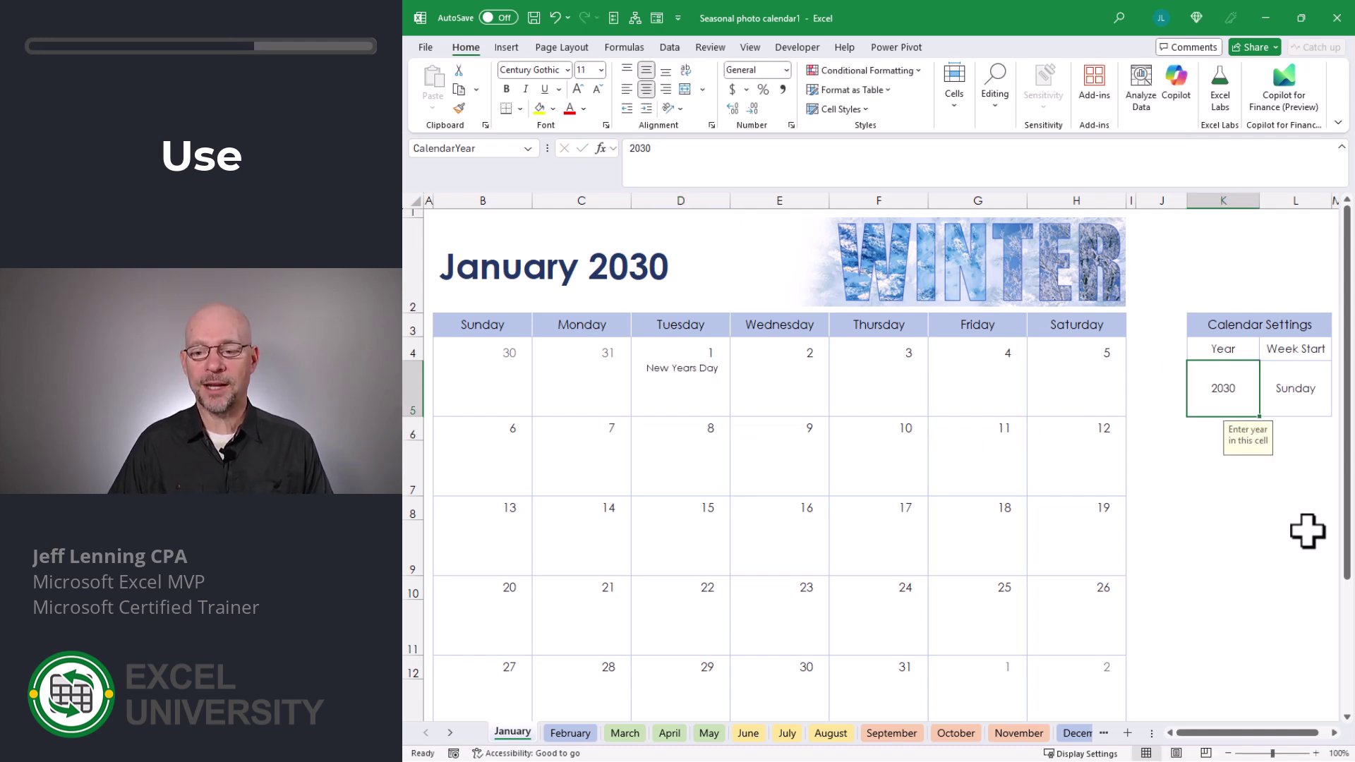
{"action": "type", "text": "20"}
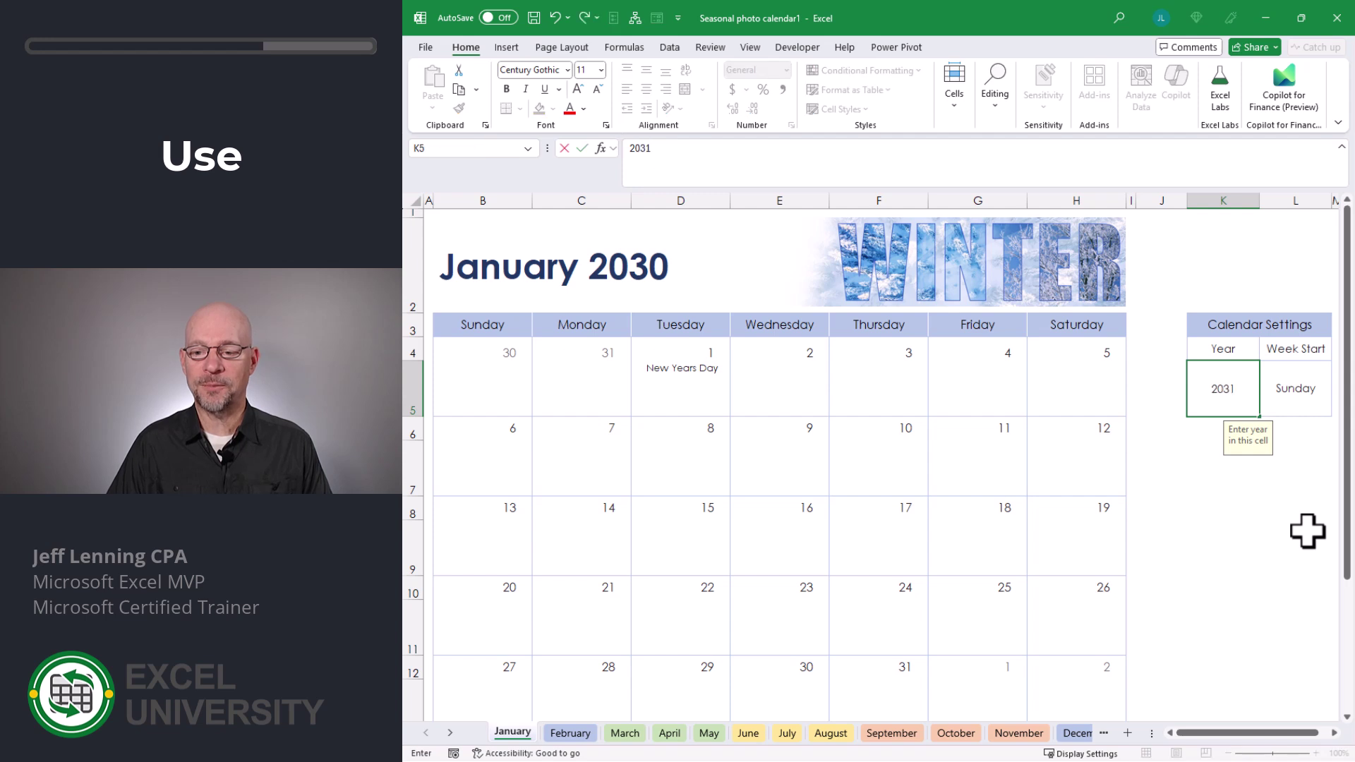
{"action": "key", "text": "Return"}
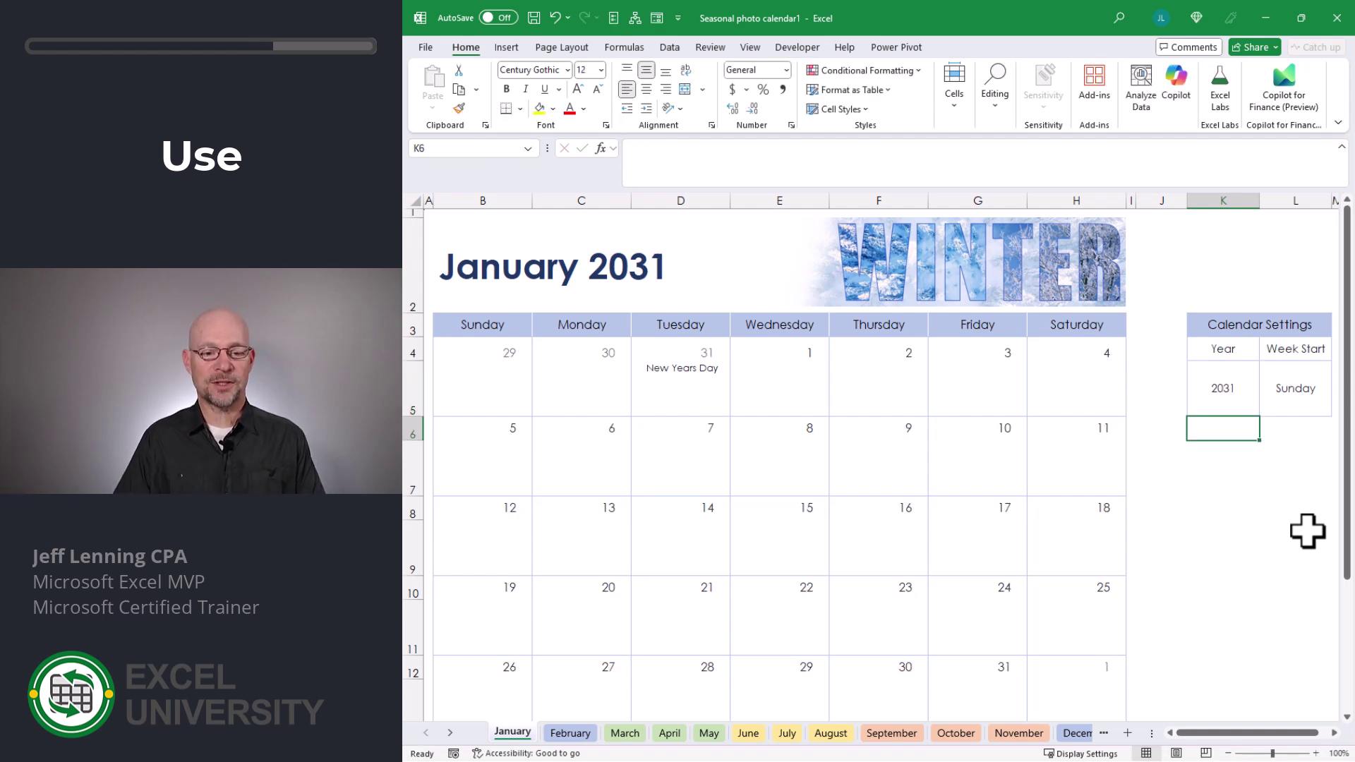
{"action": "left_click", "coordinate": [663, 387]}
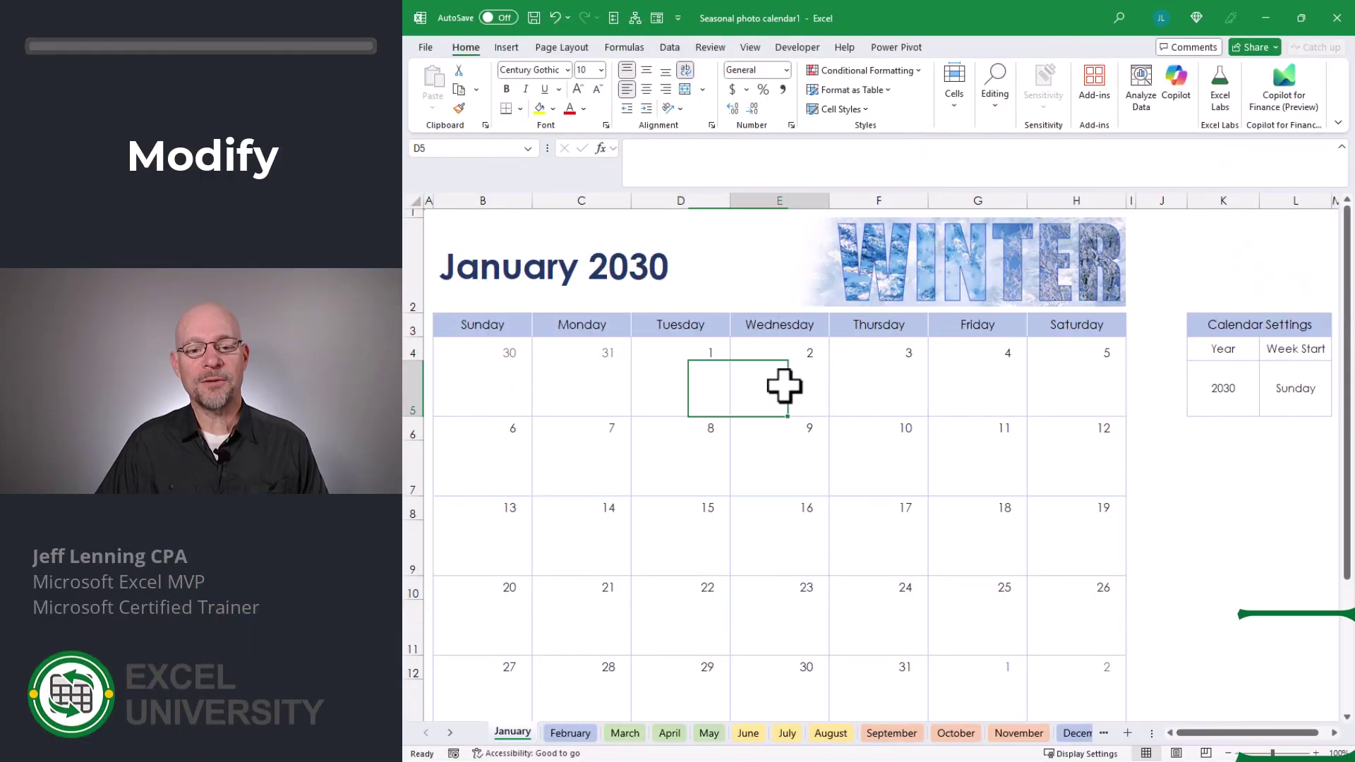
Select the January note cells in the first weeks, under the 3rd and 11th
{"action": "left_click", "coordinate": [907, 384]}
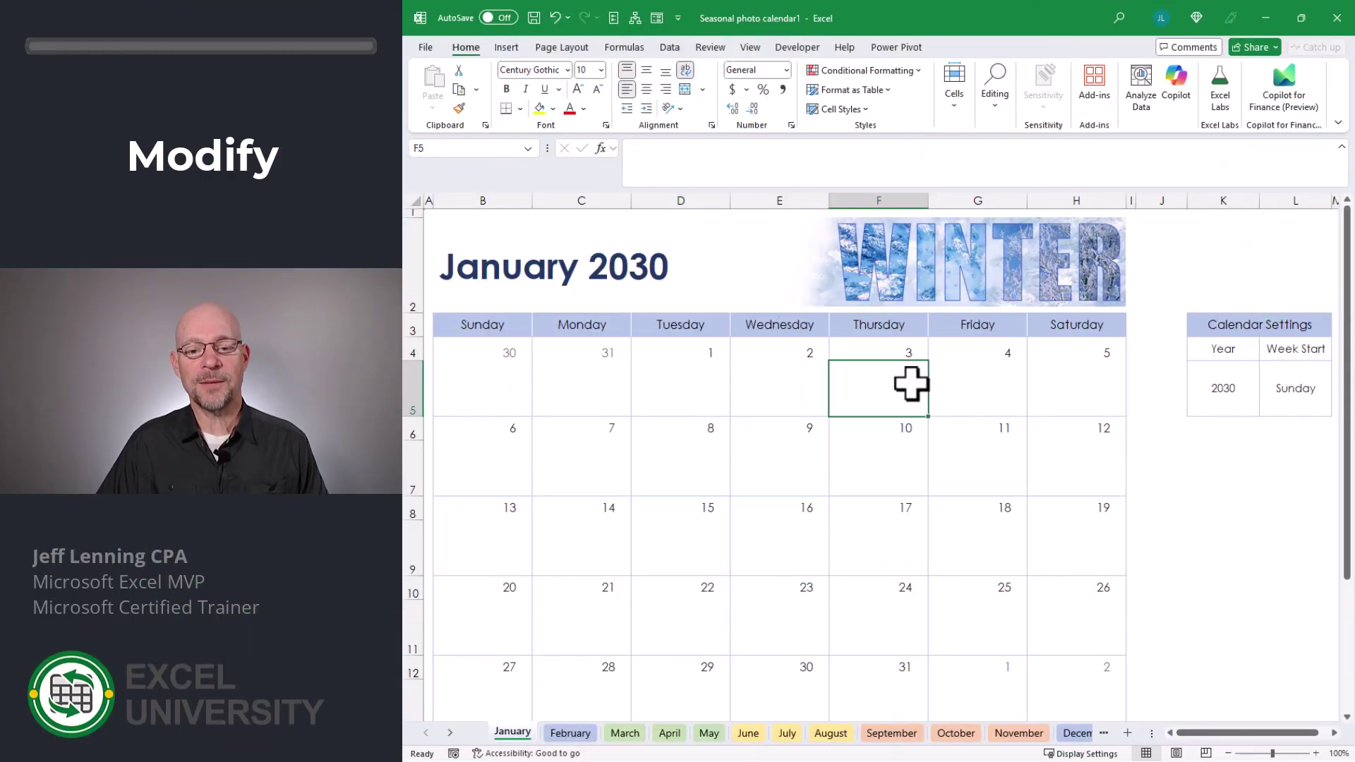
{"action": "left_click", "coordinate": [999, 395]}
{"action": "left_click", "coordinate": [999, 460]}
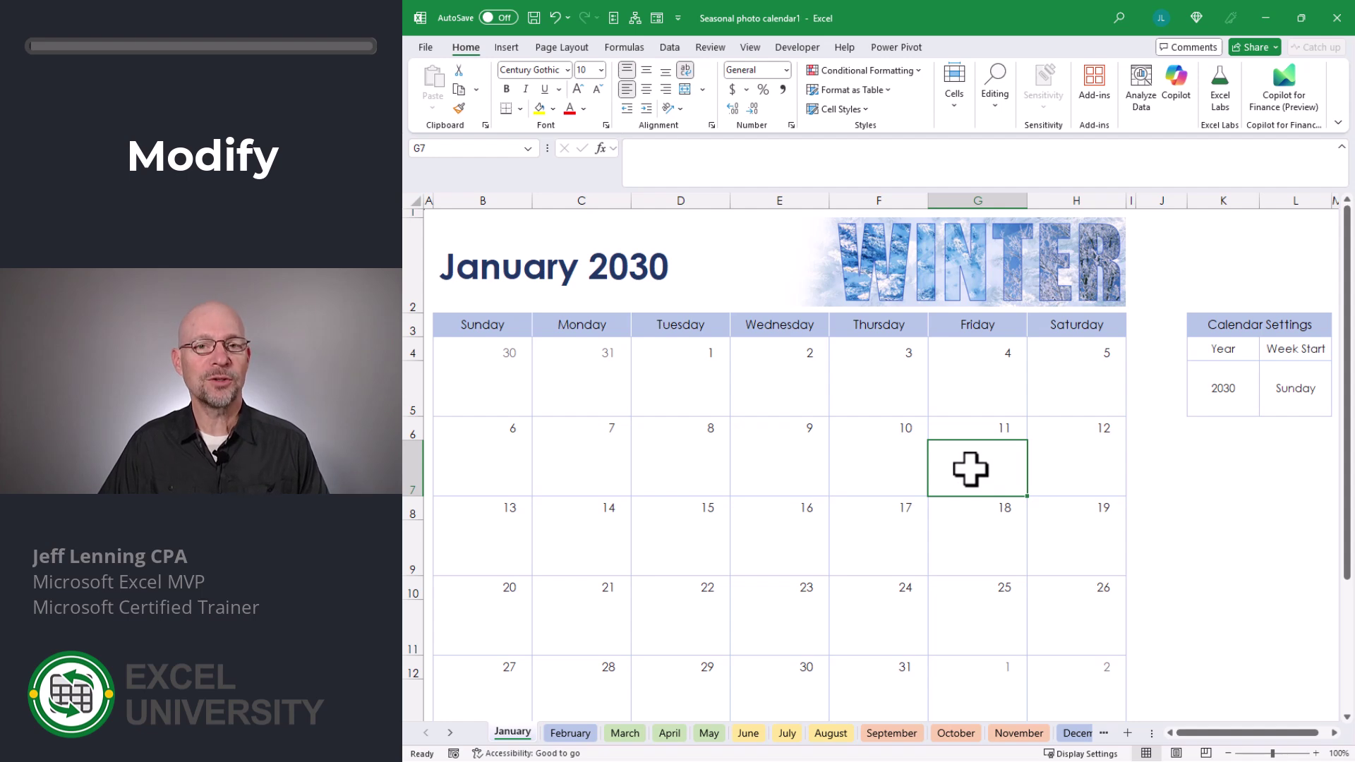
Insert a new sheet before January, rename it Events, and move to cell B4
{"action": "left_click", "coordinate": [1128, 734]}
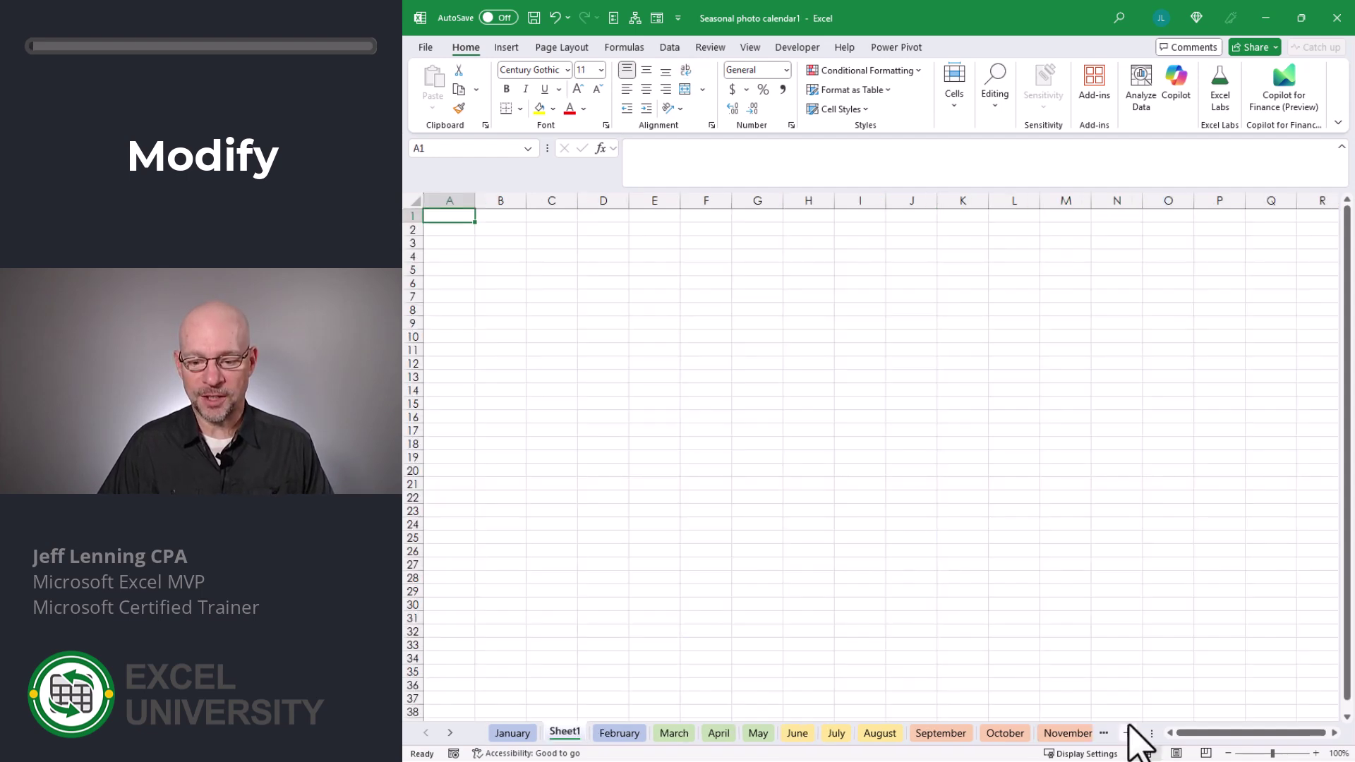
{"action": "left_click_drag", "start_coordinate": [564, 738], "coordinate": [510, 740]}
{"action": "right_click", "coordinate": [509, 741]}
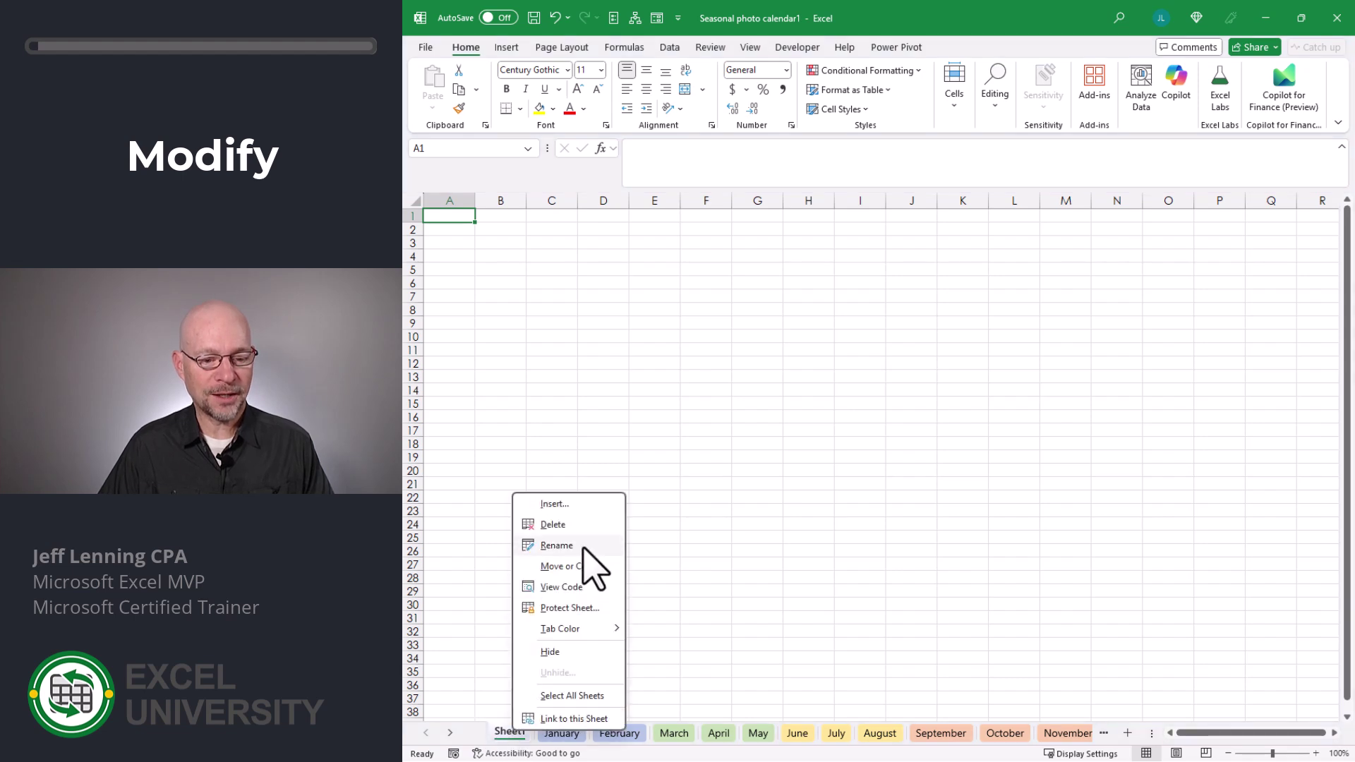
{"action": "left_click", "coordinate": [591, 565]}
{"action": "type", "text": "Events"}
{"action": "key", "text": "Return"}
{"action": "key", "text": "Right"}
{"action": "key", "text": "Down"}
{"action": "key", "text": "Down"}
{"action": "key", "text": "Down"}
{"action": "scroll", "coordinate": [779, 517], "scroll_direction": "up", "scroll_amount": 1}
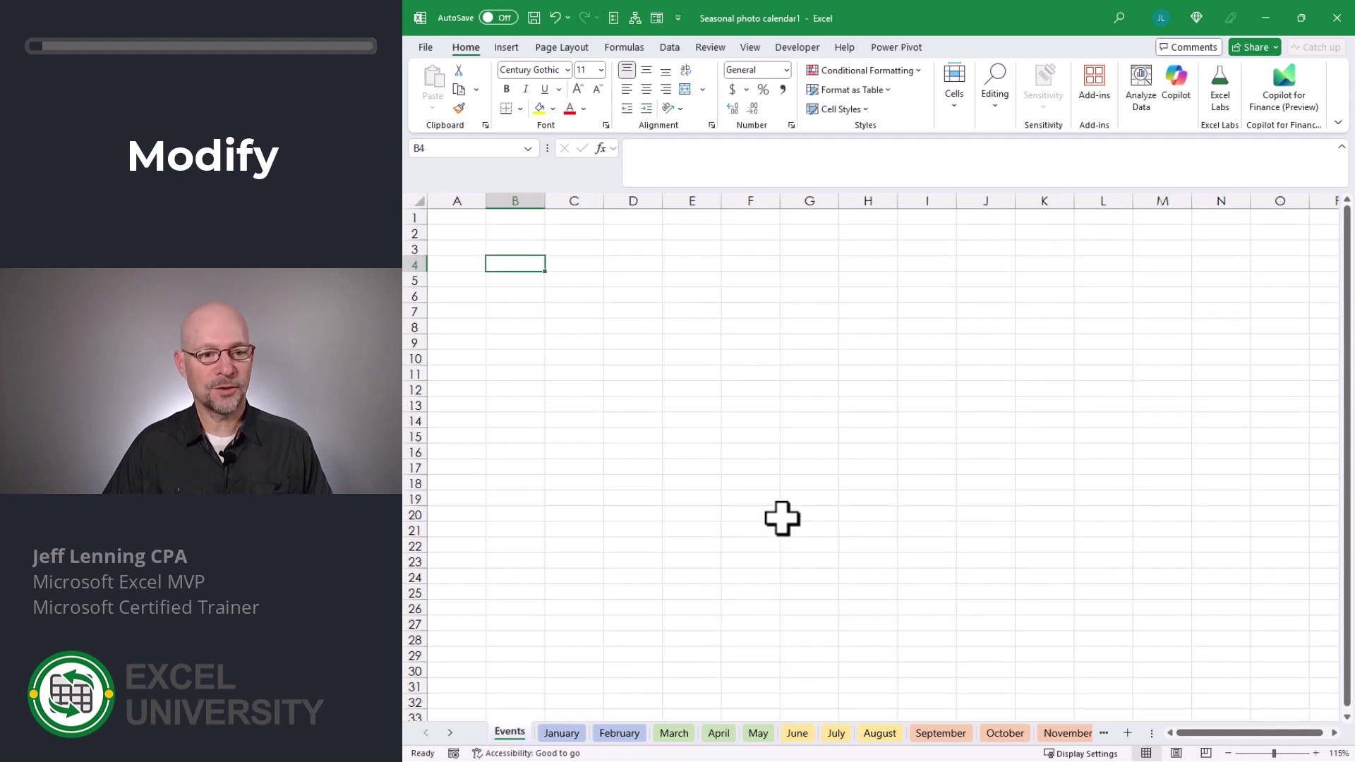
{"action": "scroll", "coordinate": [782, 519], "scroll_direction": "up", "scroll_amount": 3}
Enter the Month, Day, Event headings and a New Years row for month 1, day 1
{"action": "type", "text": "Month"}
{"action": "key", "text": "Tab"}
{"action": "type", "text": "Day"}
{"action": "key", "text": "Tab"}
{"action": "type", "text": "Event"}
{"action": "key", "text": "Return"}
{"action": "type", "text": "1"}
{"action": "key", "text": "Tab"}
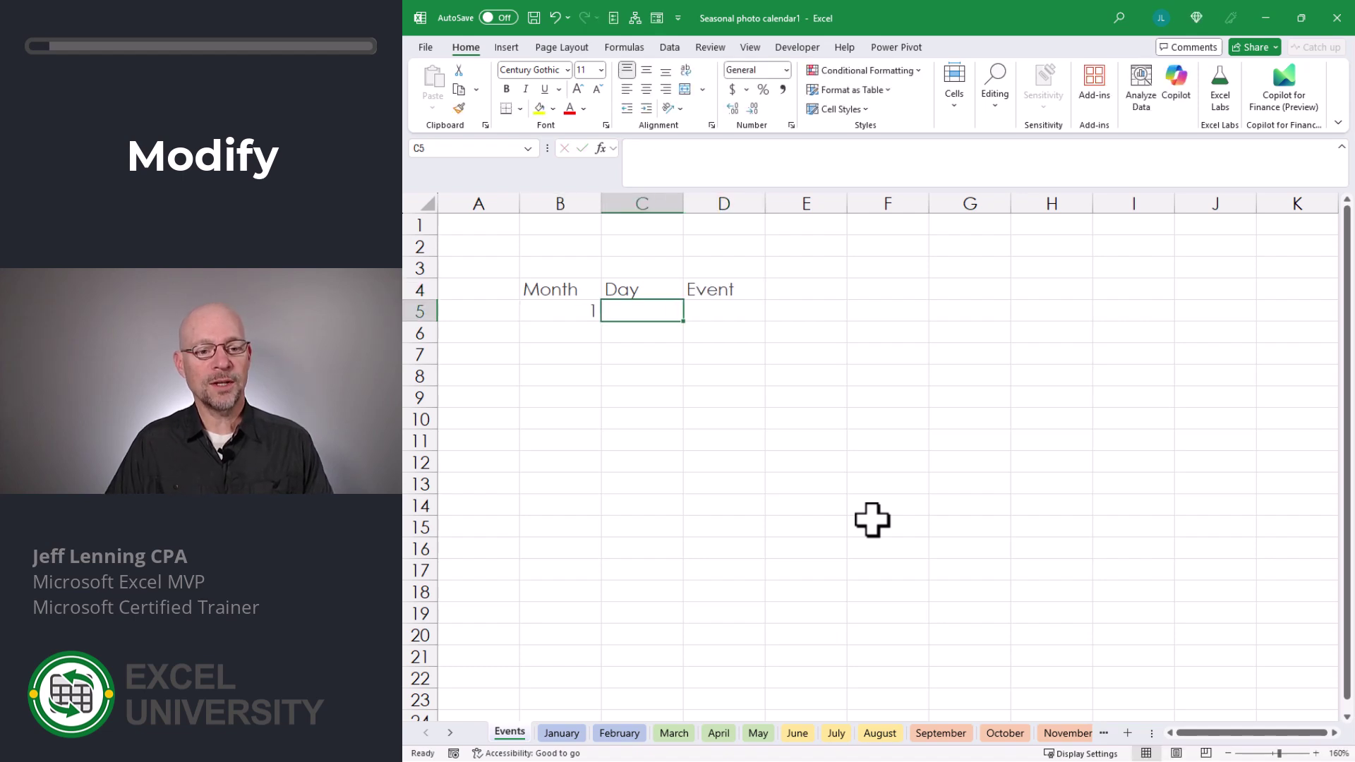
{"action": "type", "text": "1"}
{"action": "key", "text": "Tab"}
{"action": "type", "text": "New Years"}
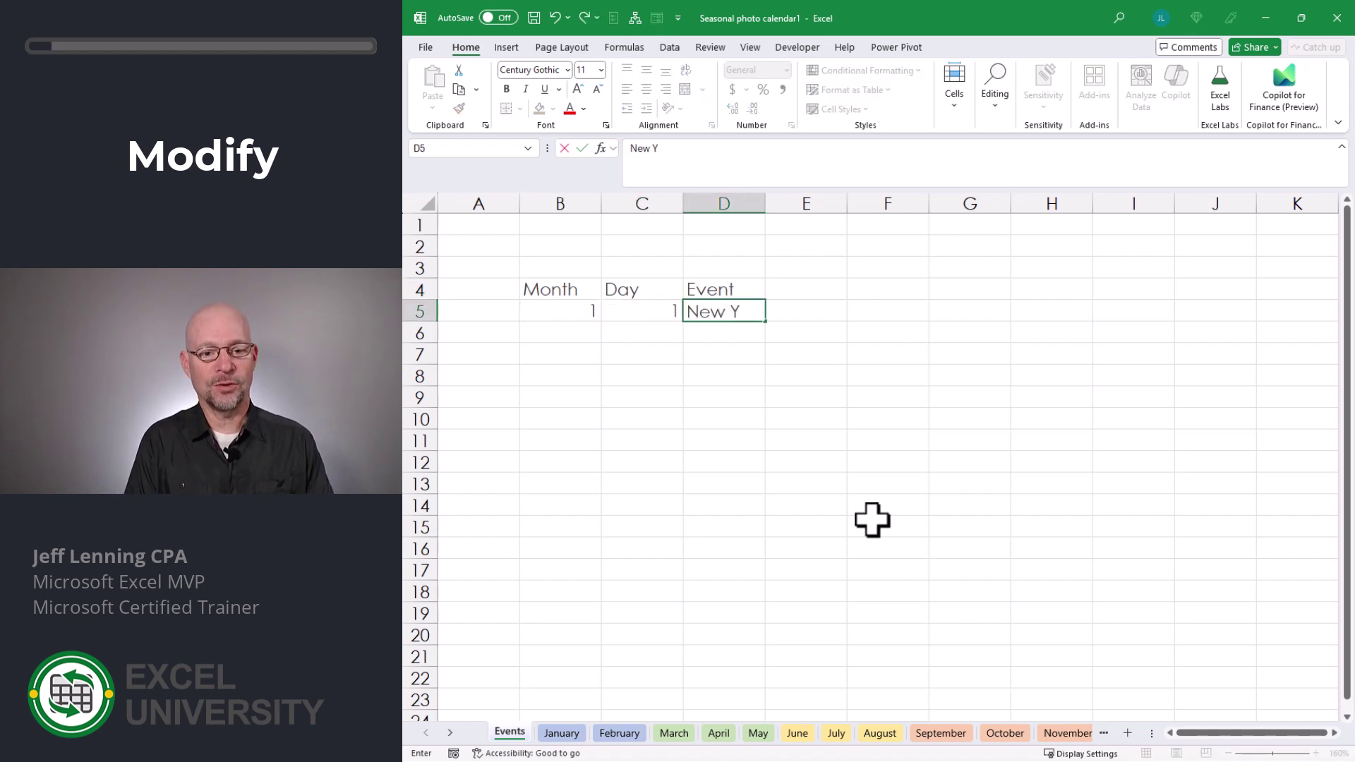
{"action": "key", "text": "Return"}
Add two birthday rows for month 1, days 5 and 15, then select the Month heading
{"action": "type", "text": "1"}
{"action": "key", "text": "Tab"}
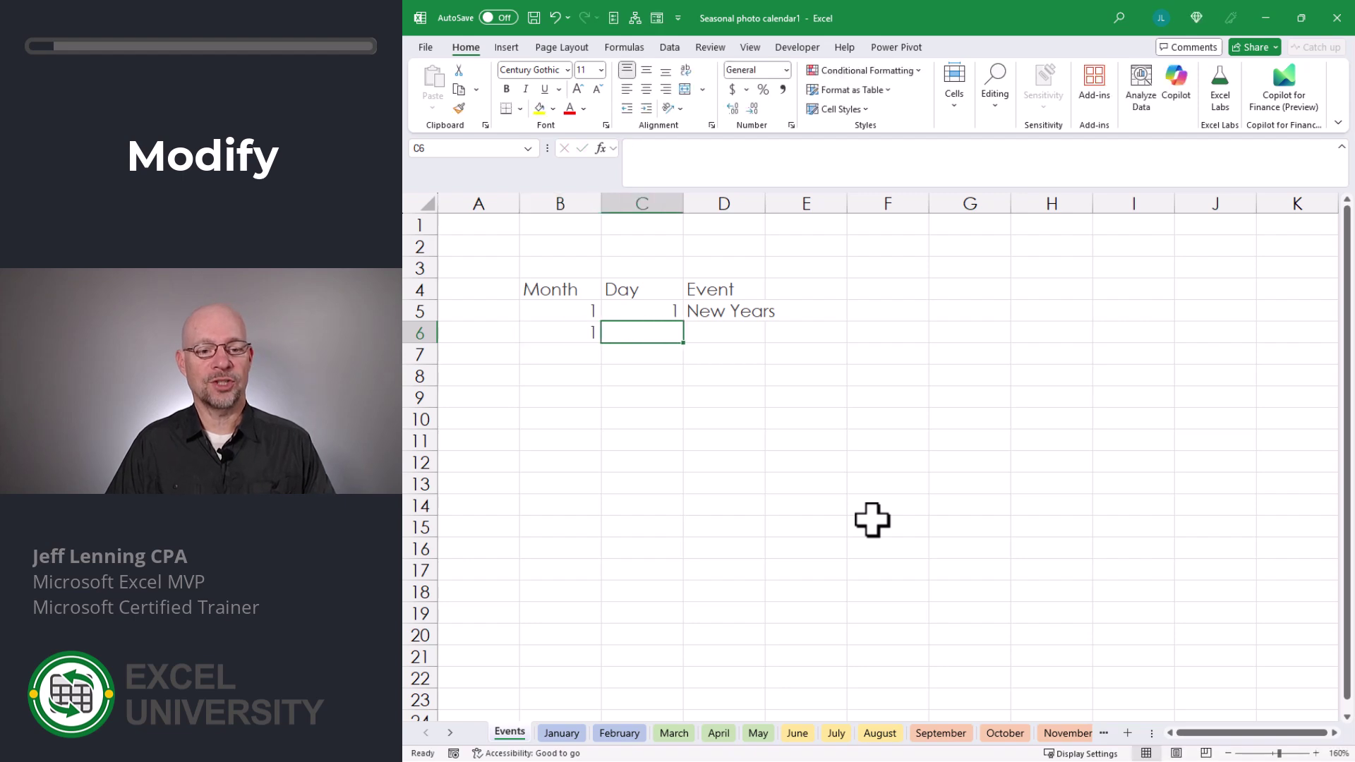
{"action": "type", "text": "5"}
{"action": "key", "text": "Tab"}
{"action": "type", "text": "Je"}
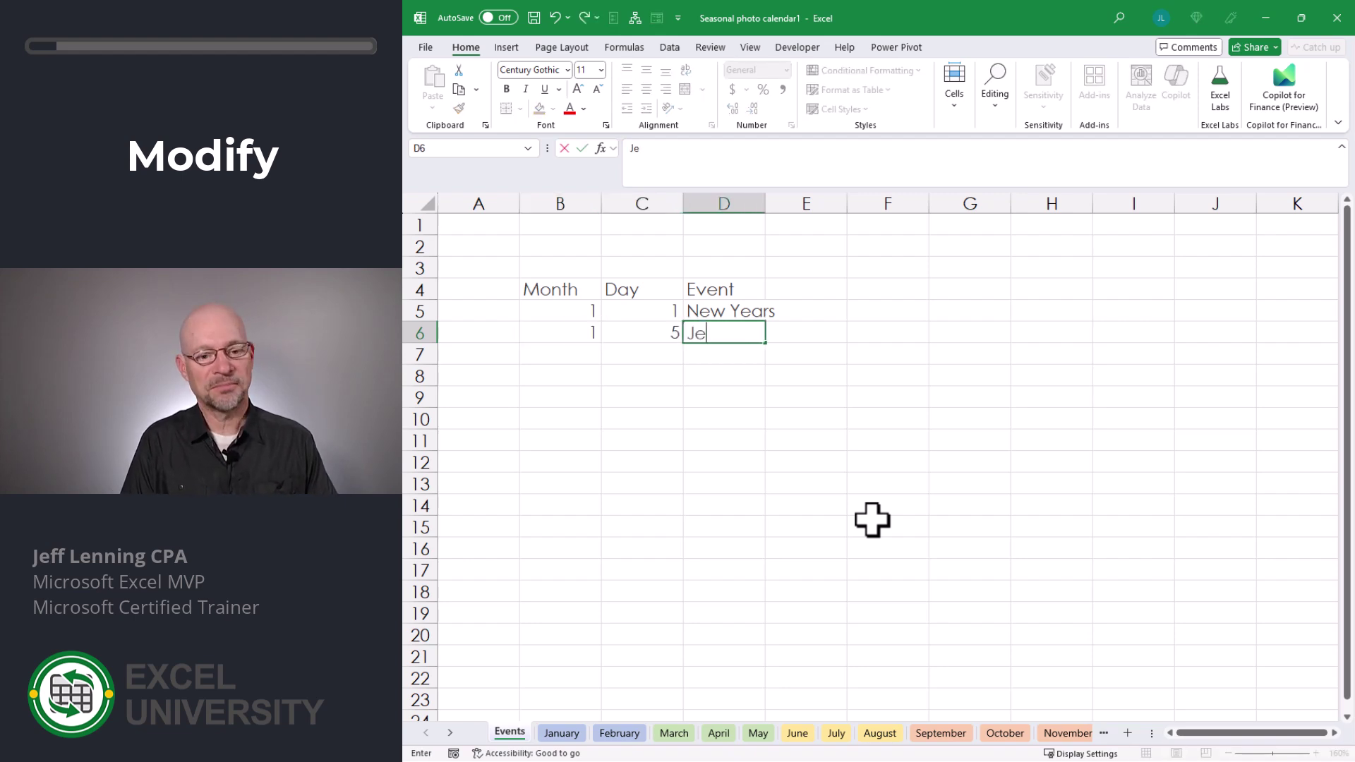
{"action": "type", "text": "ff Bday"}
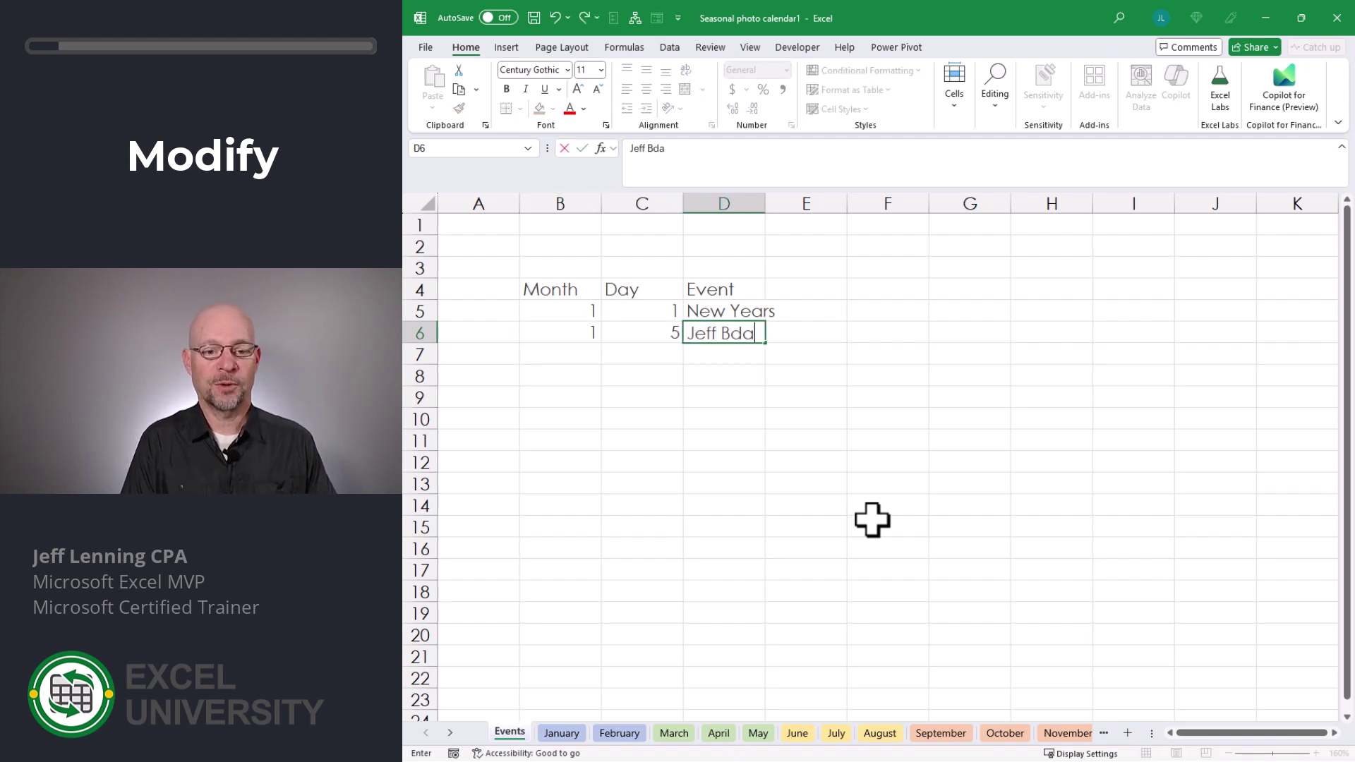
{"action": "key", "text": "Return"}
{"action": "type", "text": "1"}
{"action": "key", "text": "Tab"}
{"action": "type", "text": "15"}
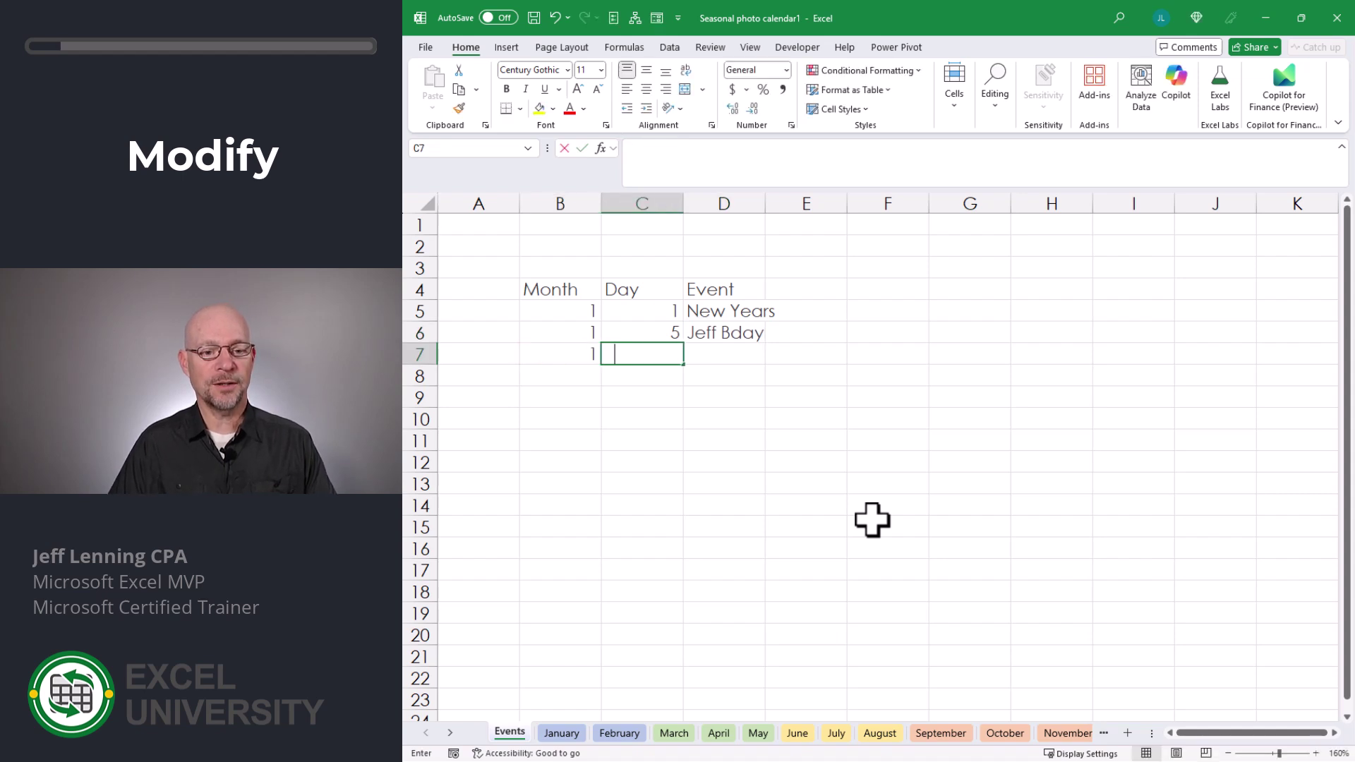
{"action": "key", "text": "Tab"}
{"action": "type", "text": "Lisa Bday"}
{"action": "key", "text": "Return"}
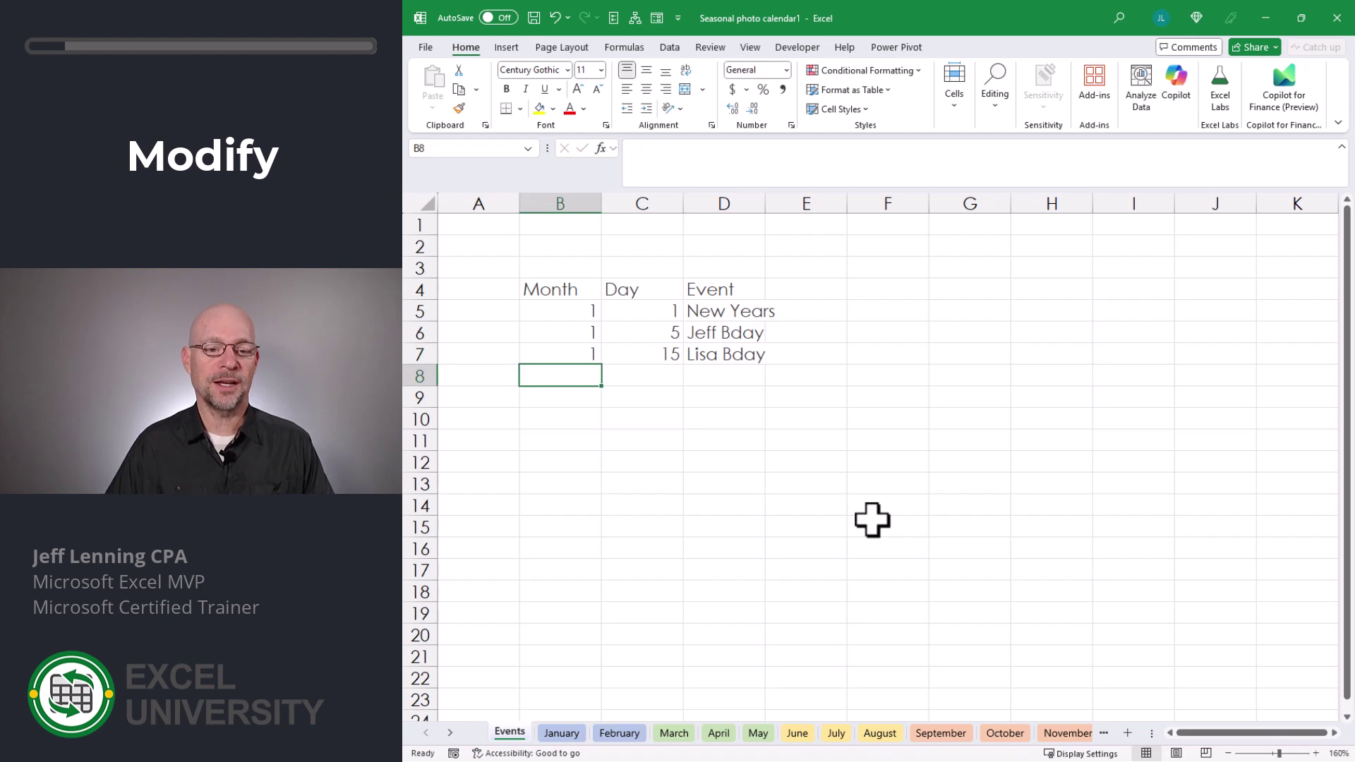
{"action": "left_click", "coordinate": [559, 290]}
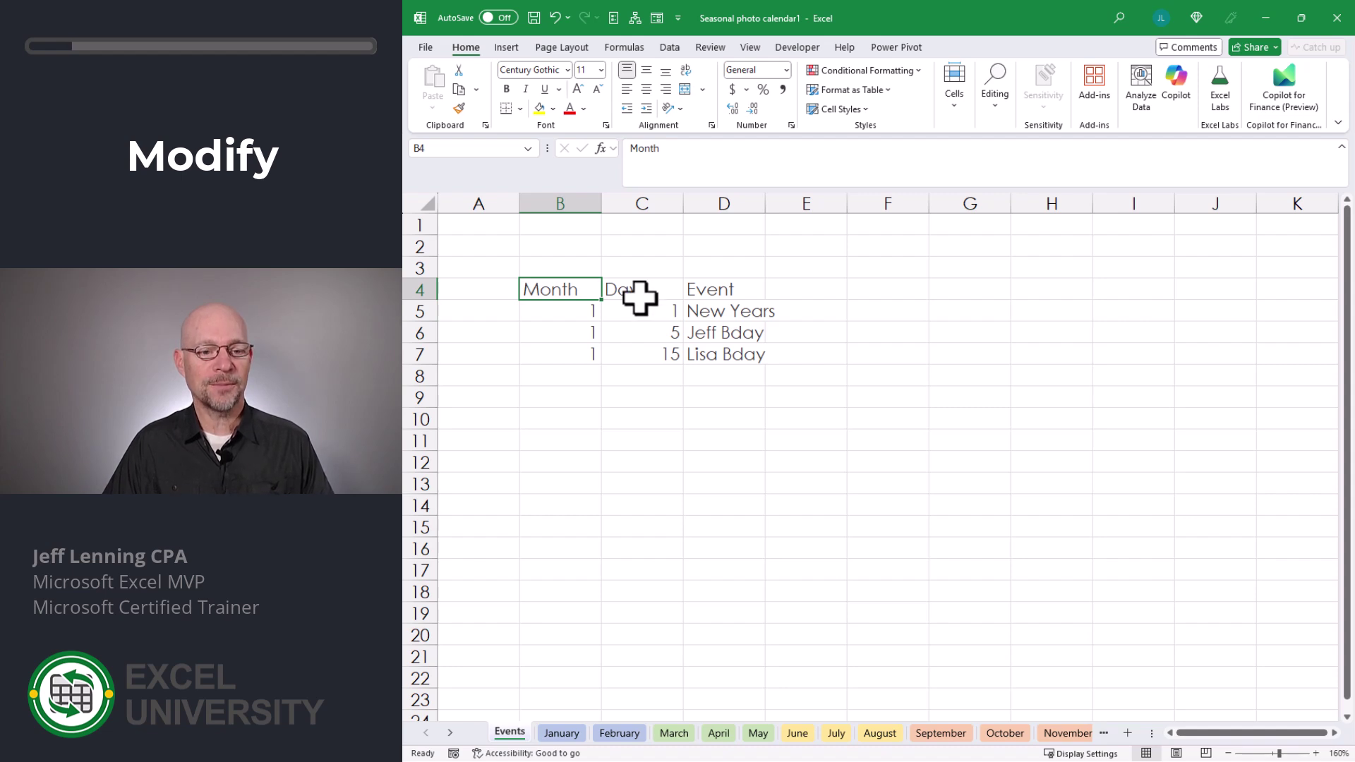
{"action": "left_click", "coordinate": [507, 47]}
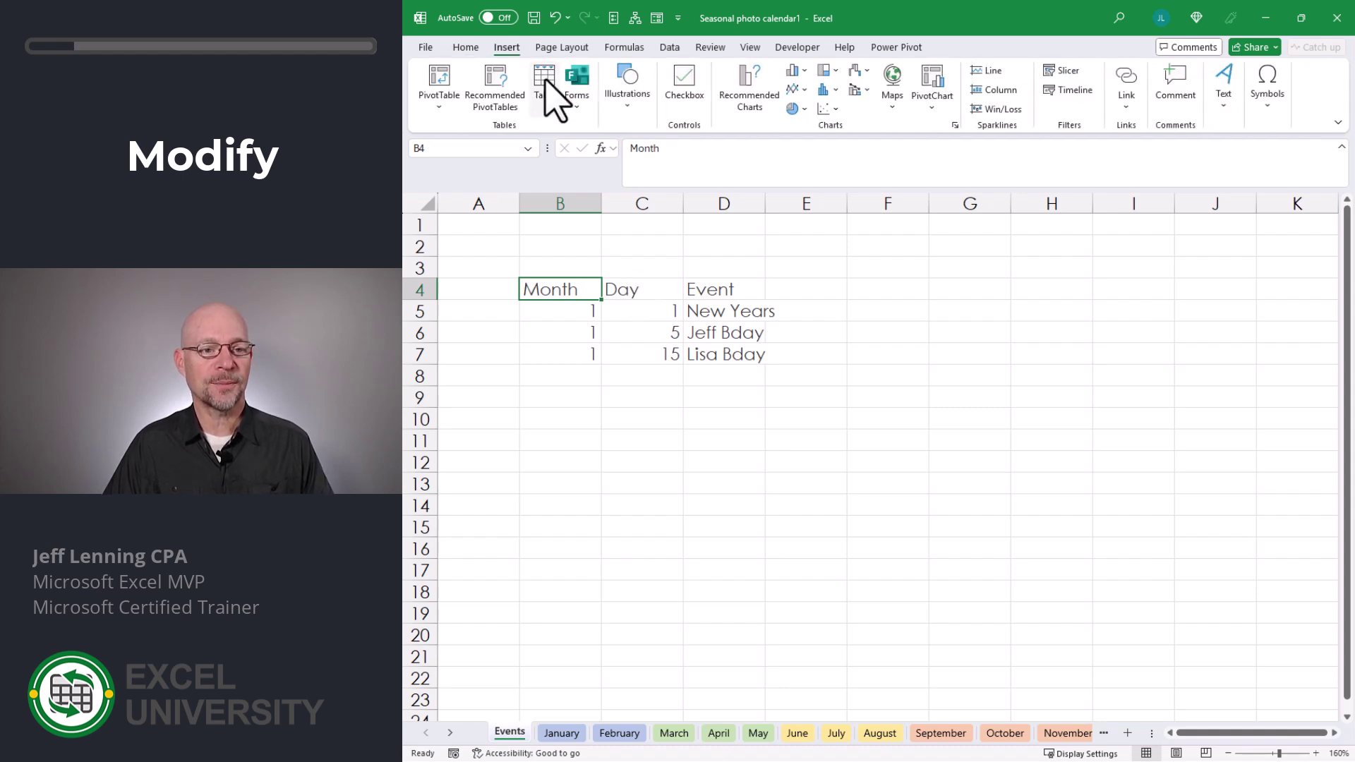
Convert B4:D7 into table Table1 with headers, then switch to the January sheet
{"action": "left_click", "coordinate": [545, 79]}
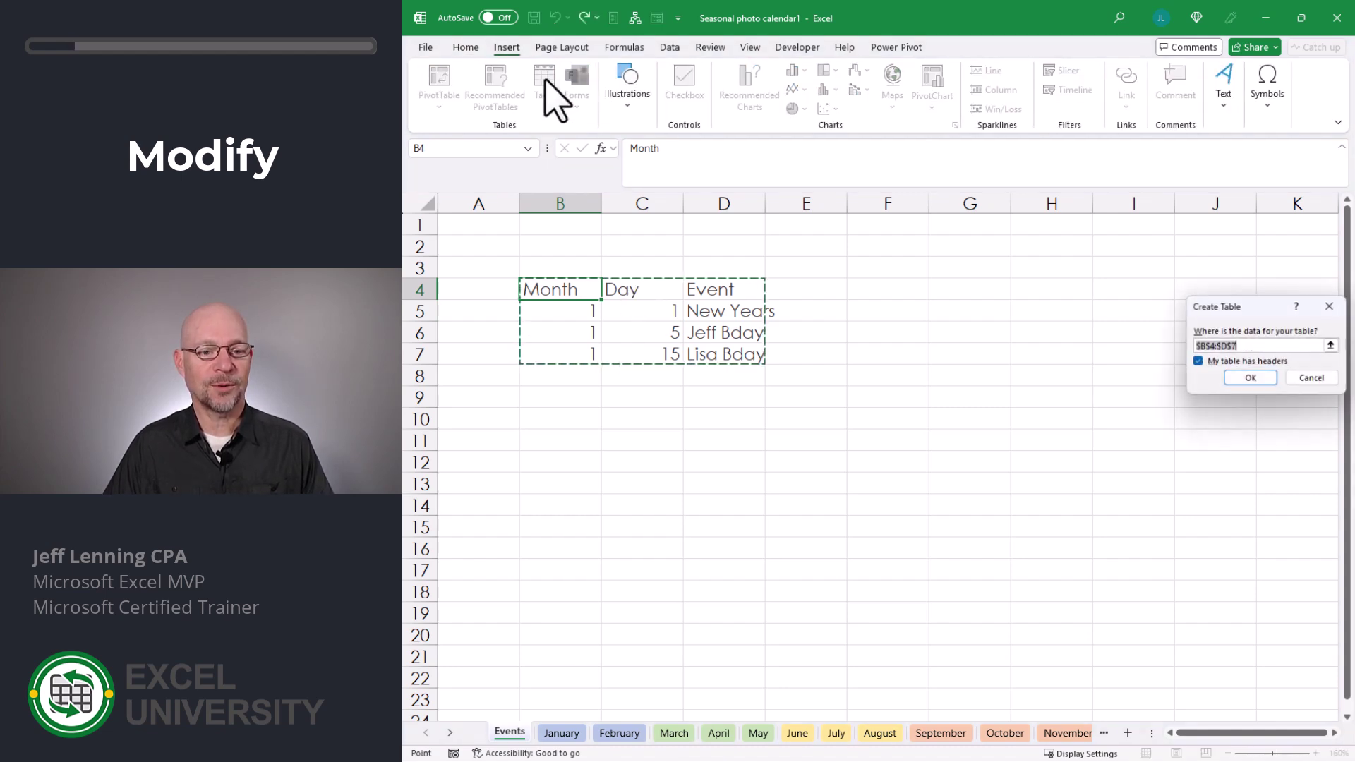
{"action": "left_click", "coordinate": [1250, 379]}
{"action": "left_click", "coordinate": [642, 311]}
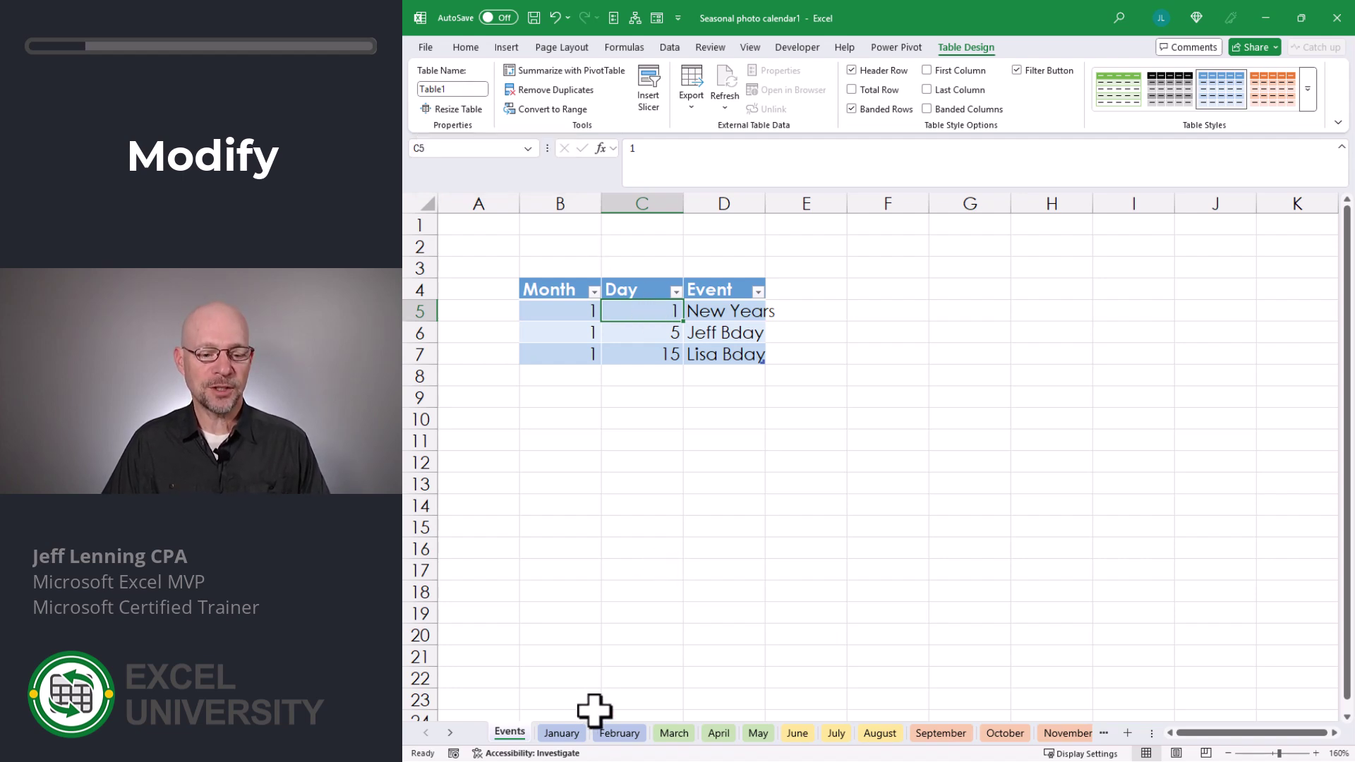
{"action": "left_click", "coordinate": [575, 733]}
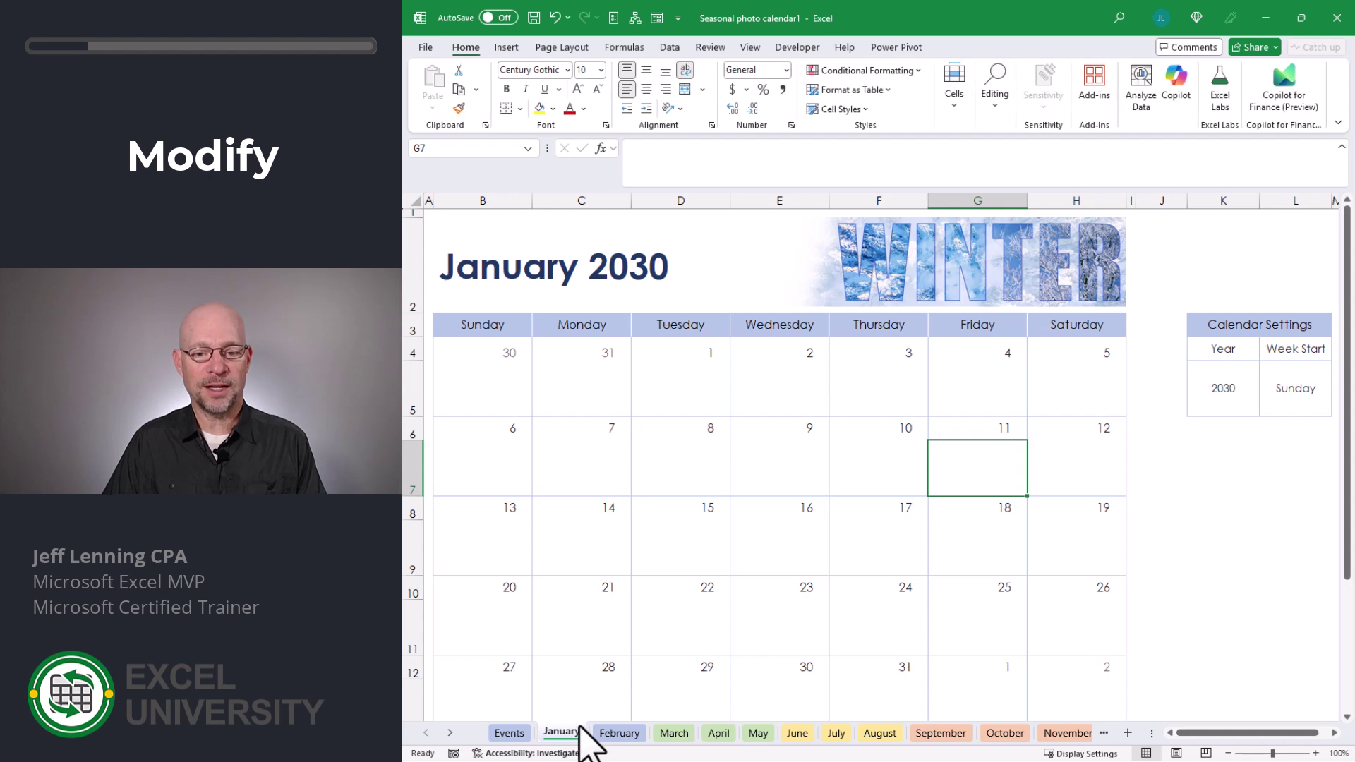
On the Events sheet, enter the test date 1/5/2030 in F10 and select F11
{"action": "left_click", "coordinate": [509, 733]}
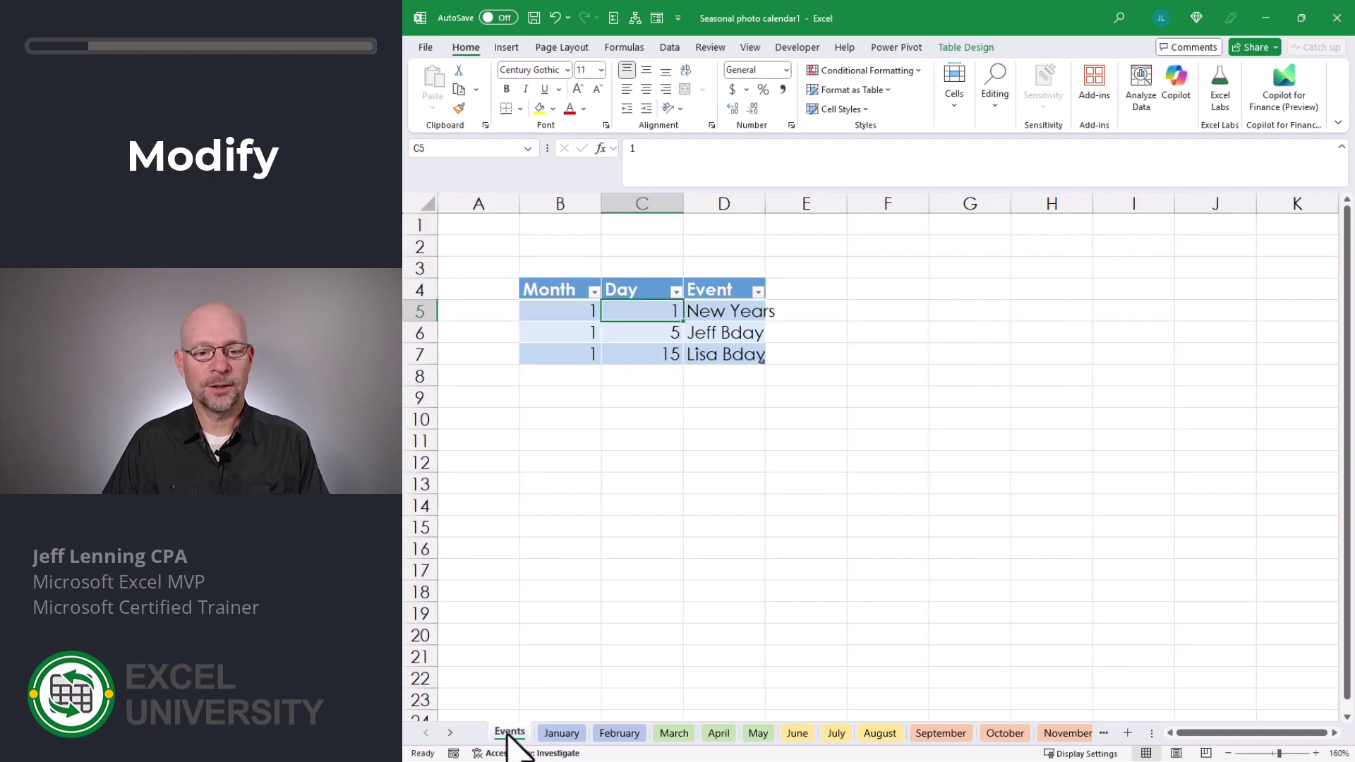
{"action": "left_click", "coordinate": [882, 421]}
{"action": "type", "text": "1/5"}
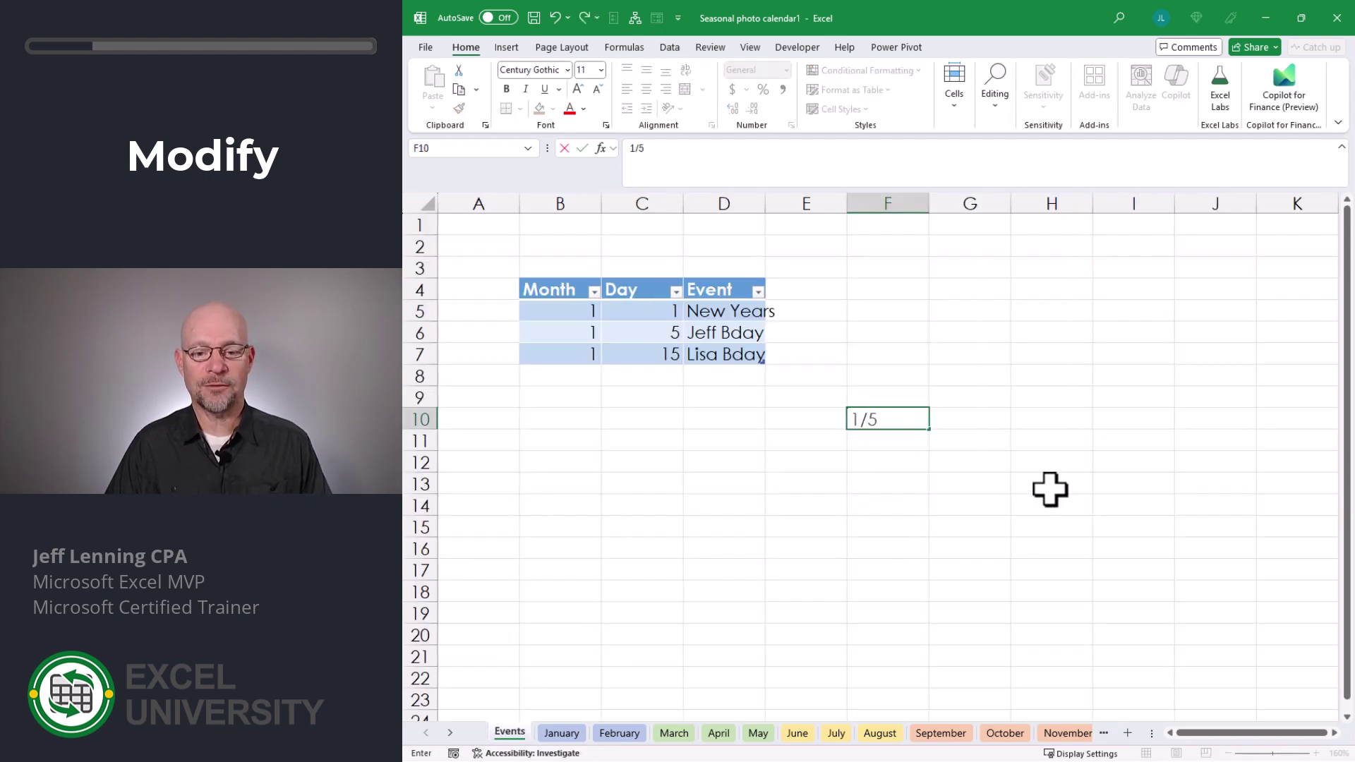
{"action": "type", "text": "/2030"}
{"action": "left_click_drag", "start_coordinate": [573, 310], "coordinate": [737, 346]}
{"action": "left_click", "coordinate": [900, 423]}
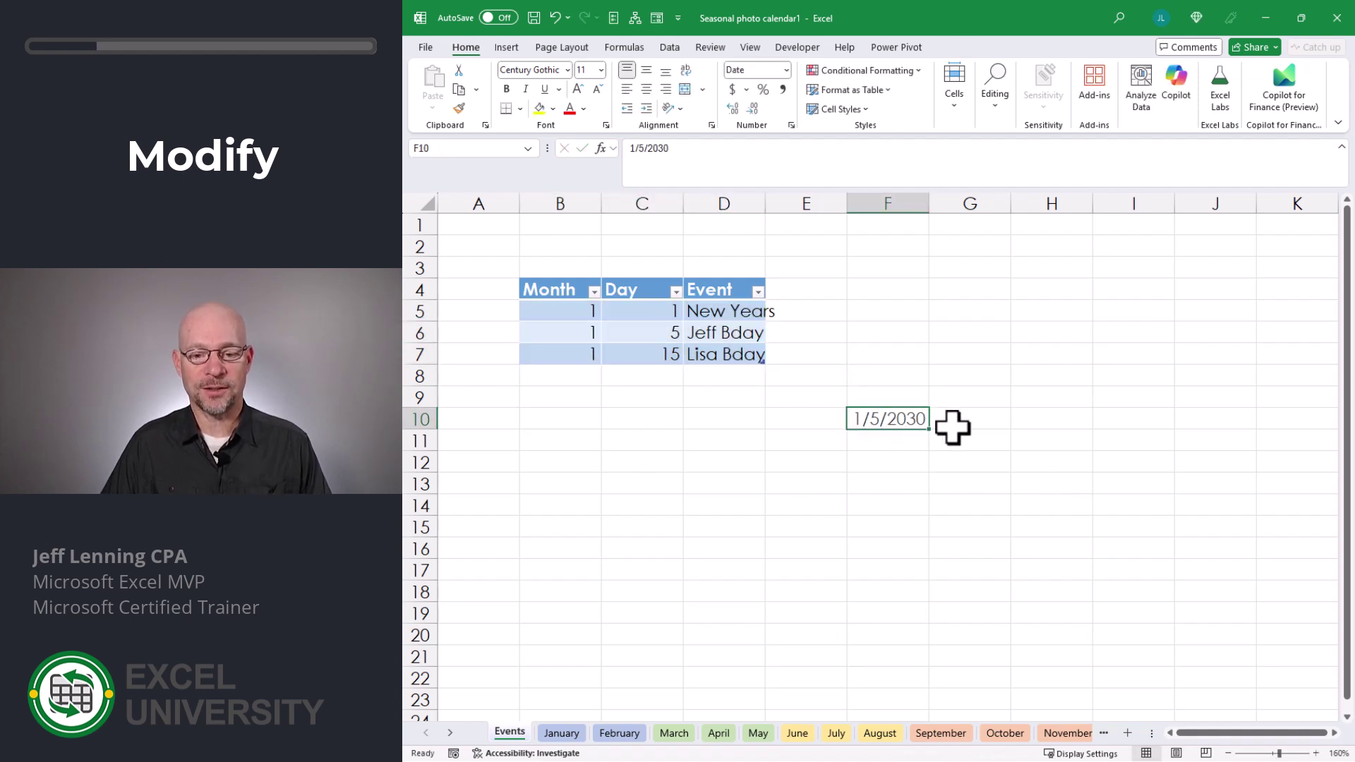
{"action": "left_click", "coordinate": [894, 441]}
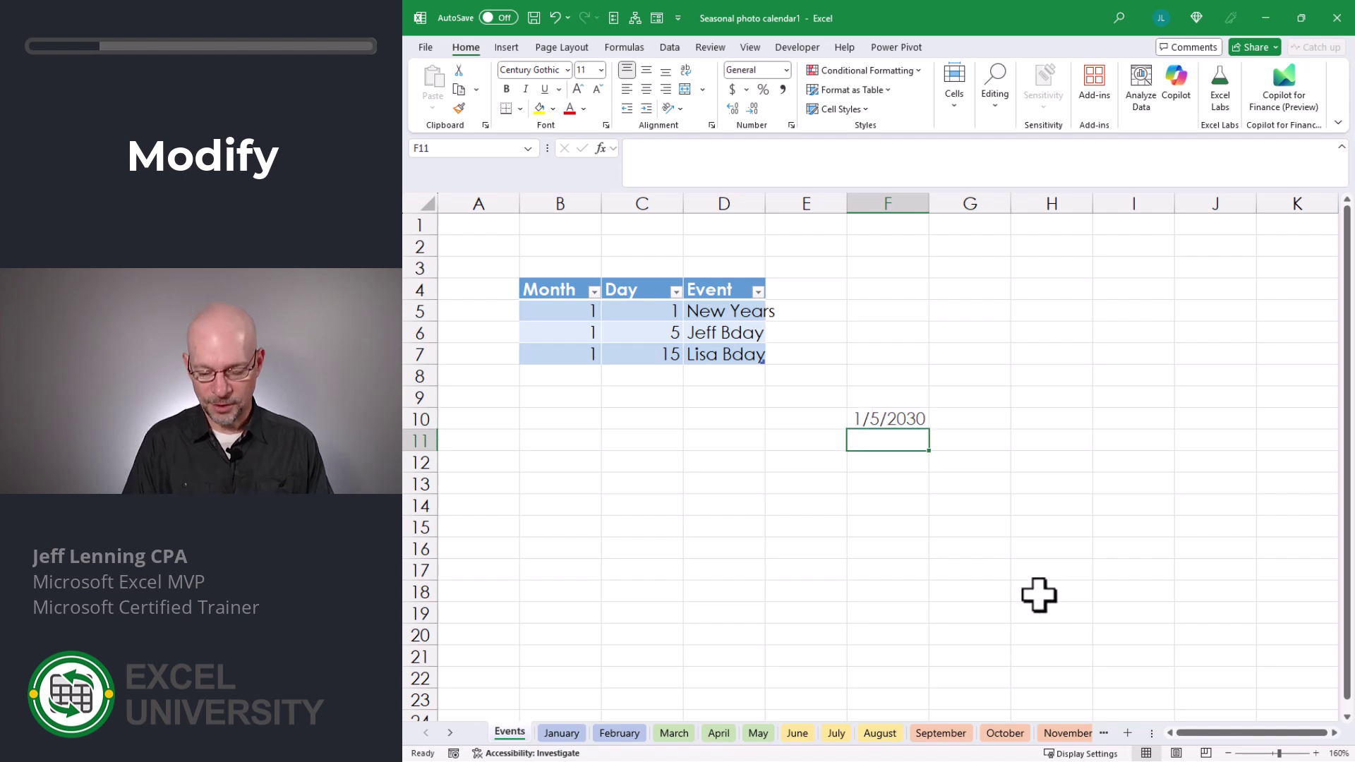
Start F11's FILTER returning Table1[Event] where Table1[Month] equals MONTH(F10)
{"action": "type", "text": "=FILTER("}
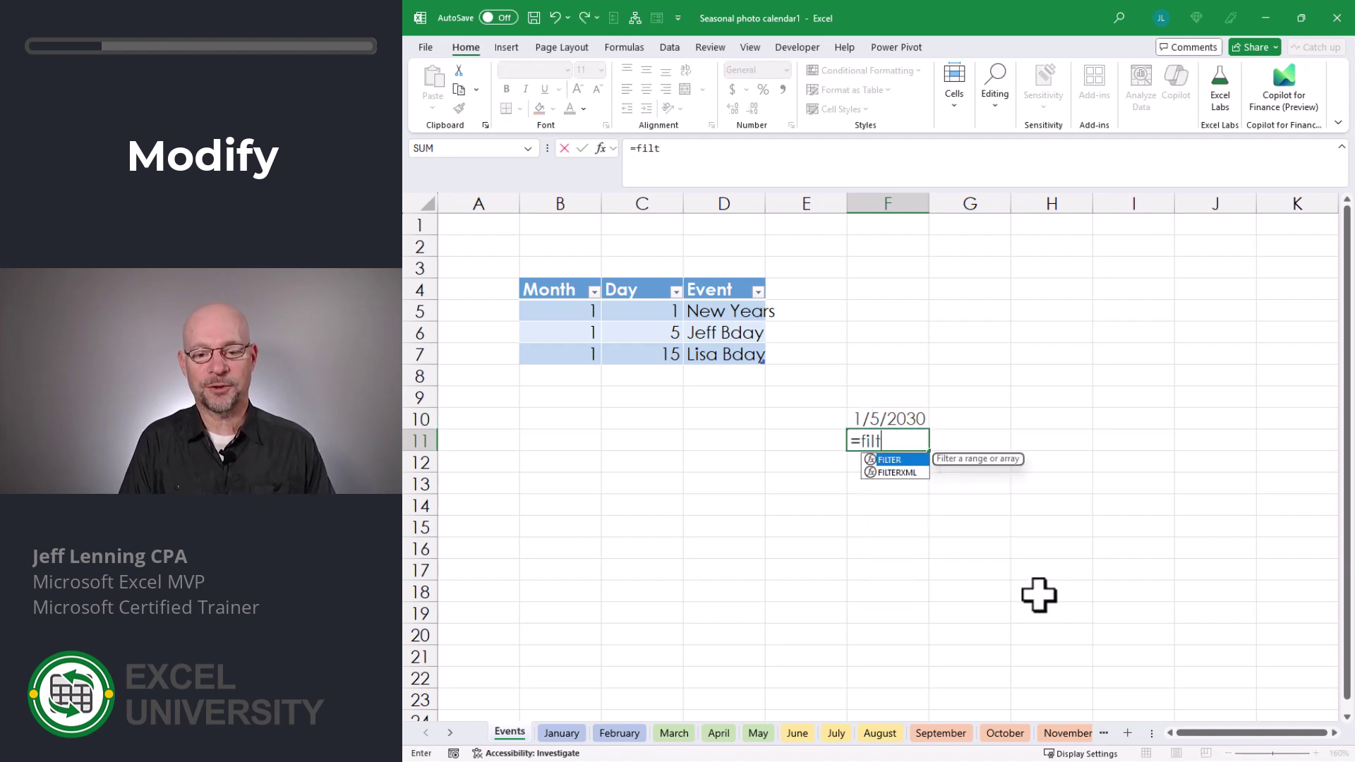
{"action": "left_click", "coordinate": [724, 283]}
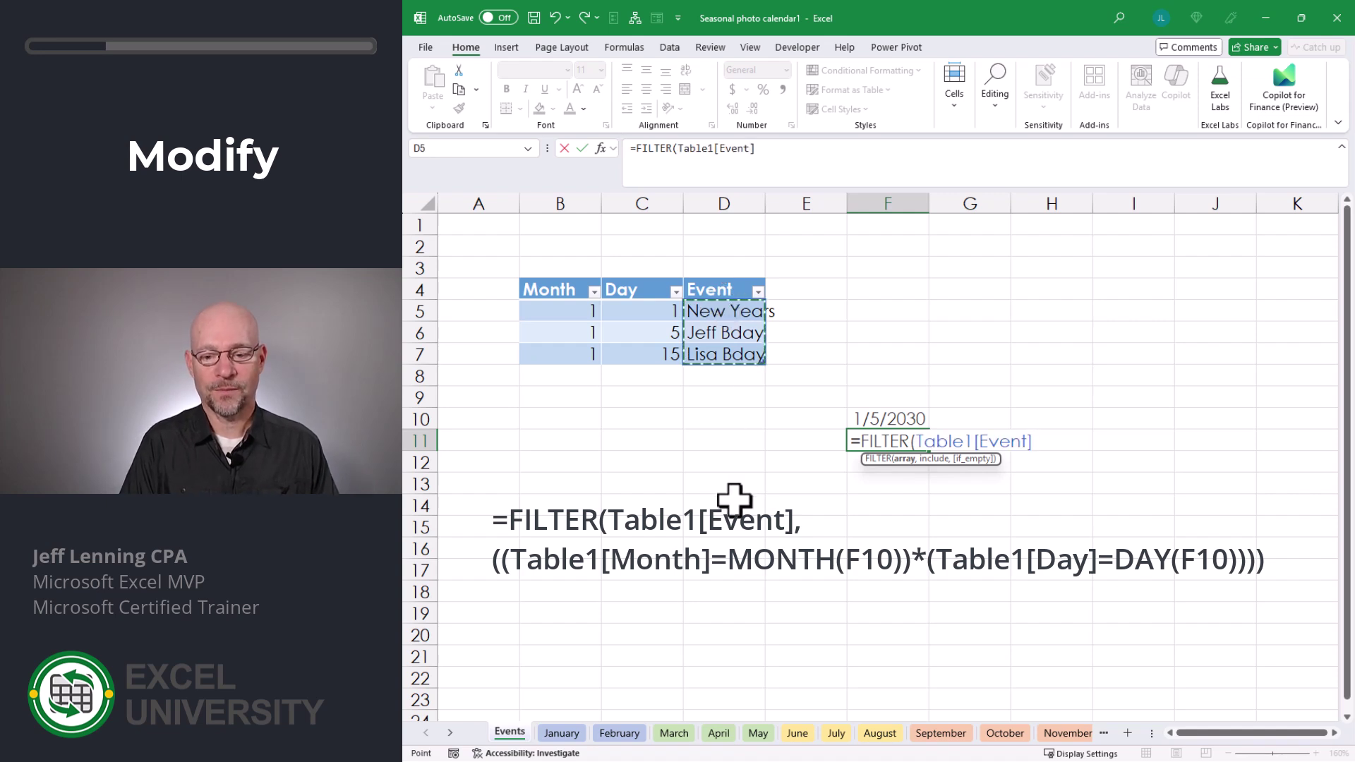
{"action": "type", "text": ",(("}
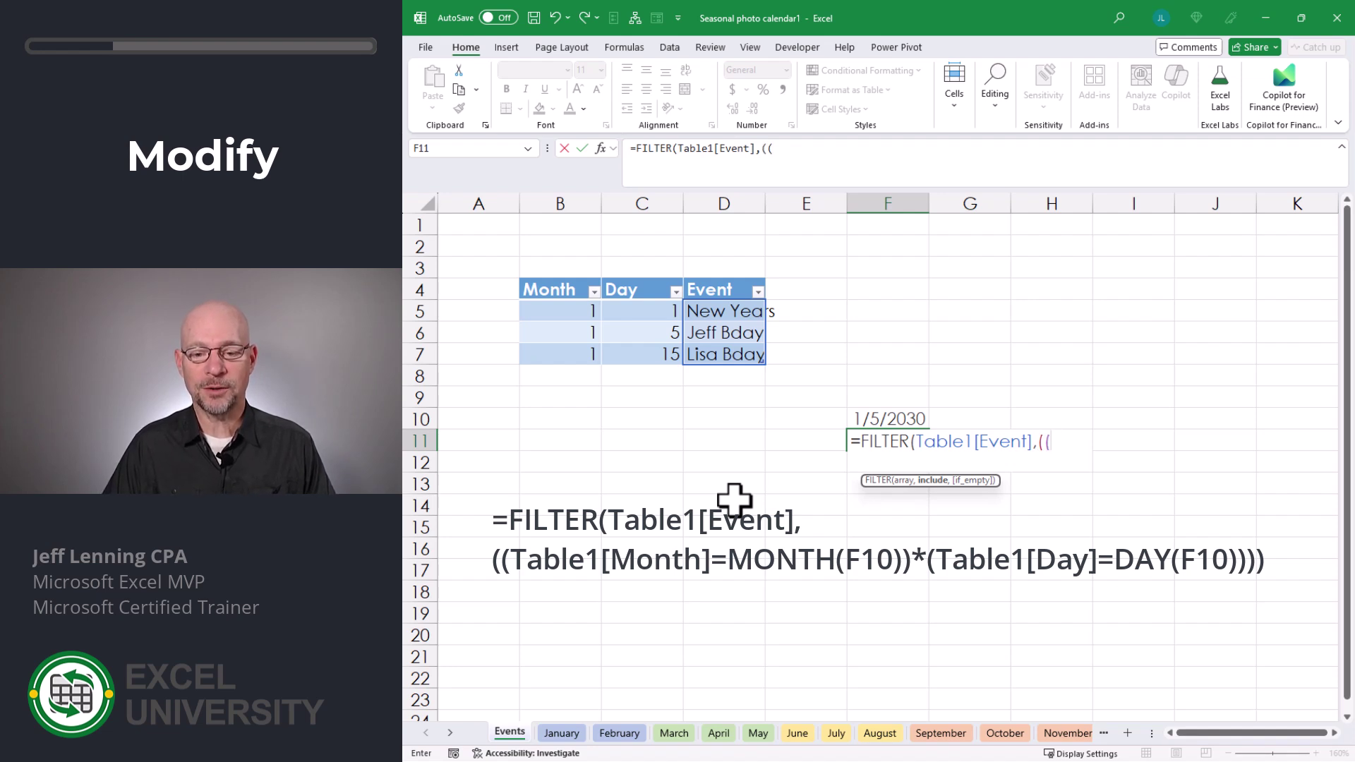
{"action": "left_click", "coordinate": [572, 281]}
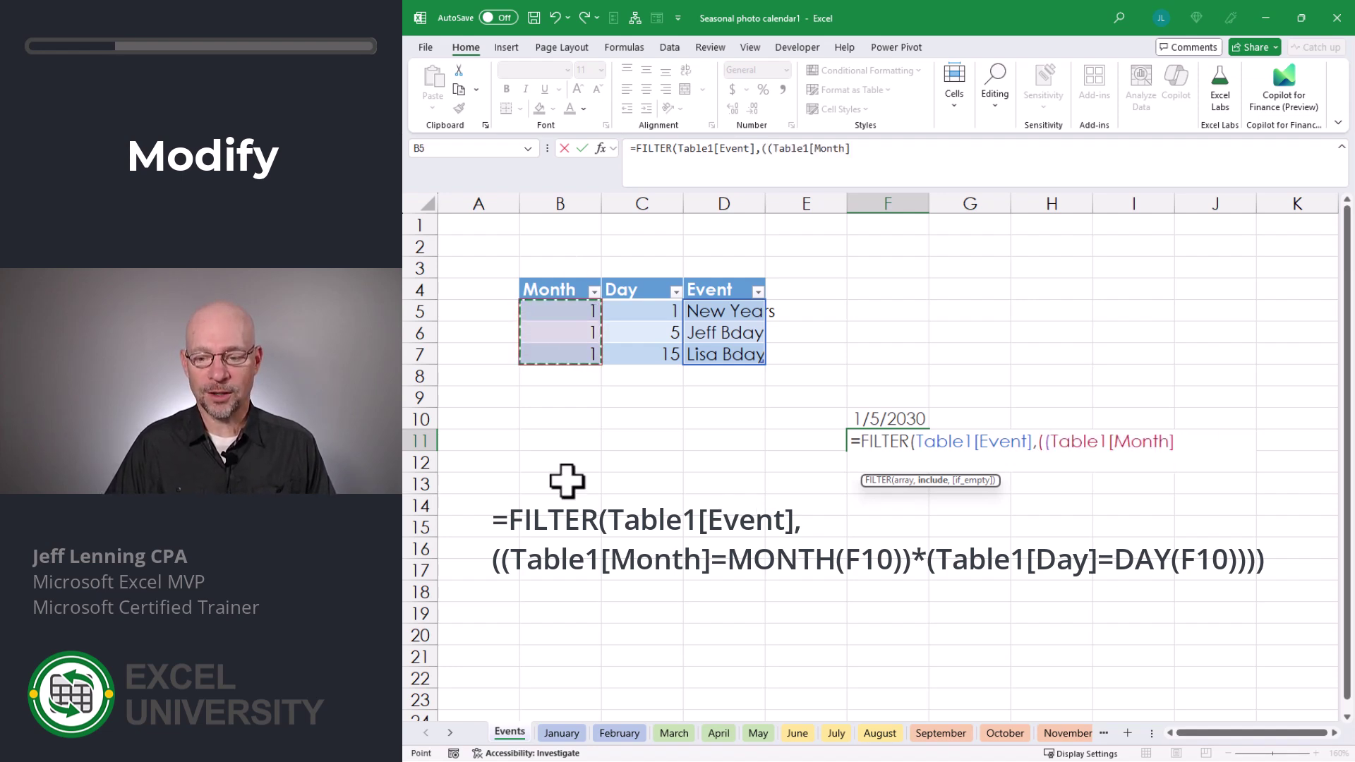
{"action": "type", "text": "=mon"}
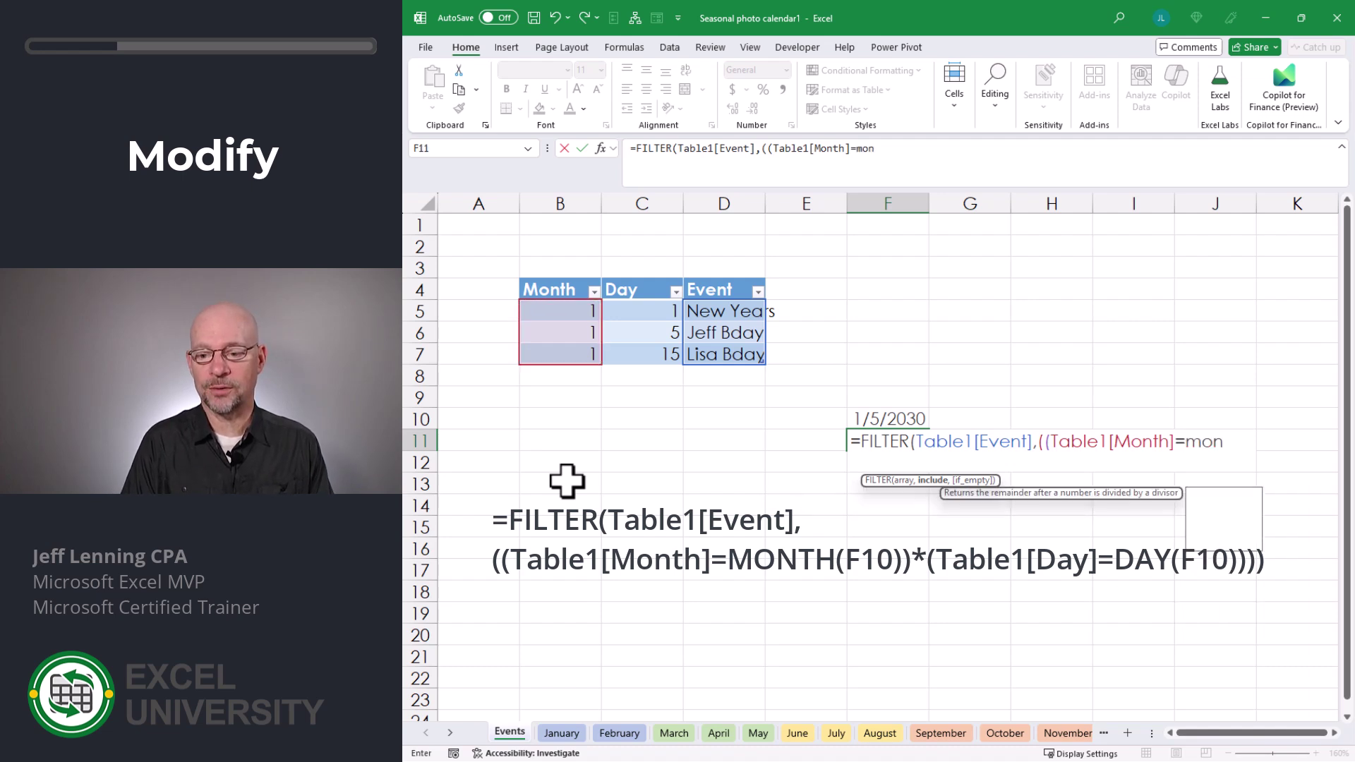
{"action": "key", "text": "Tab"}
{"action": "left_click", "coordinate": [870, 417]}
{"action": "type", "text": "))*("}
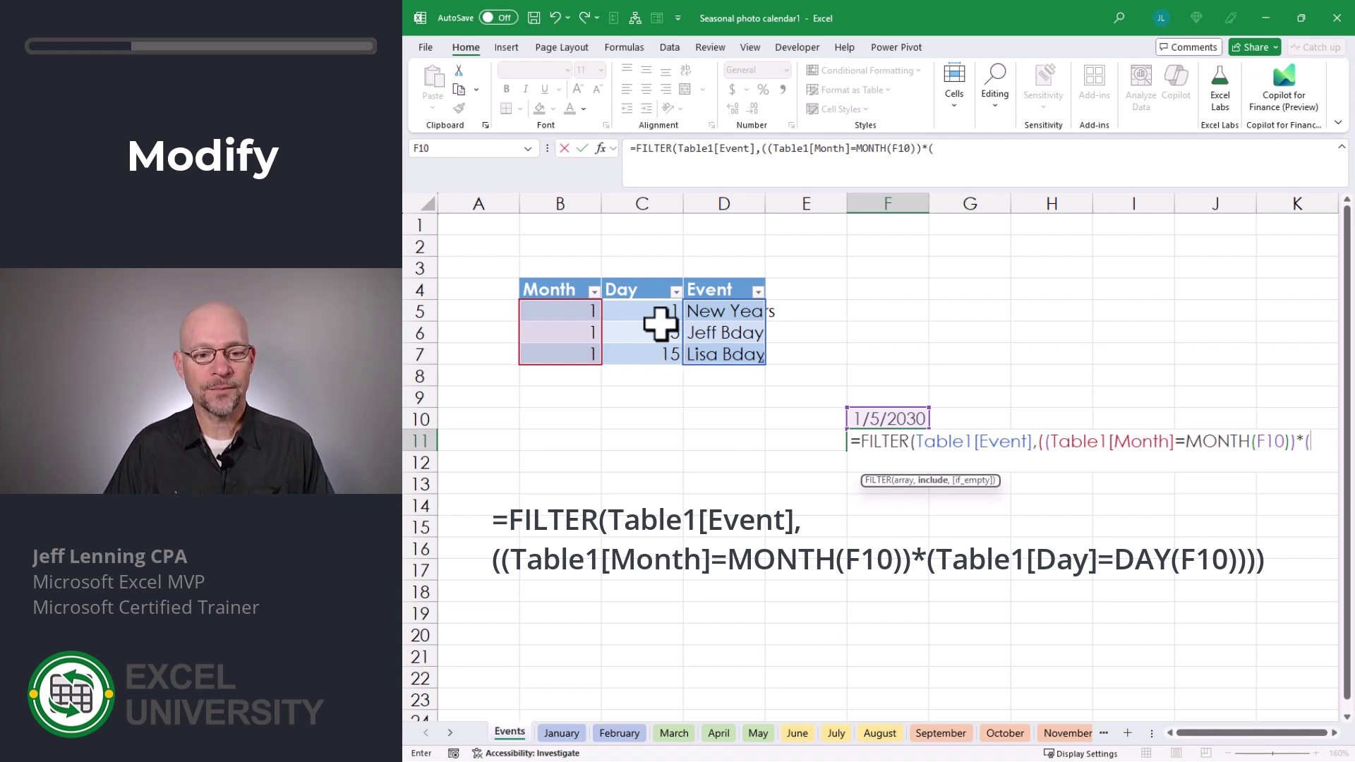
Add the Table1[Day]=DAY(F10) condition, commit the formula, and reopen it for review
{"action": "left_click", "coordinate": [652, 281]}
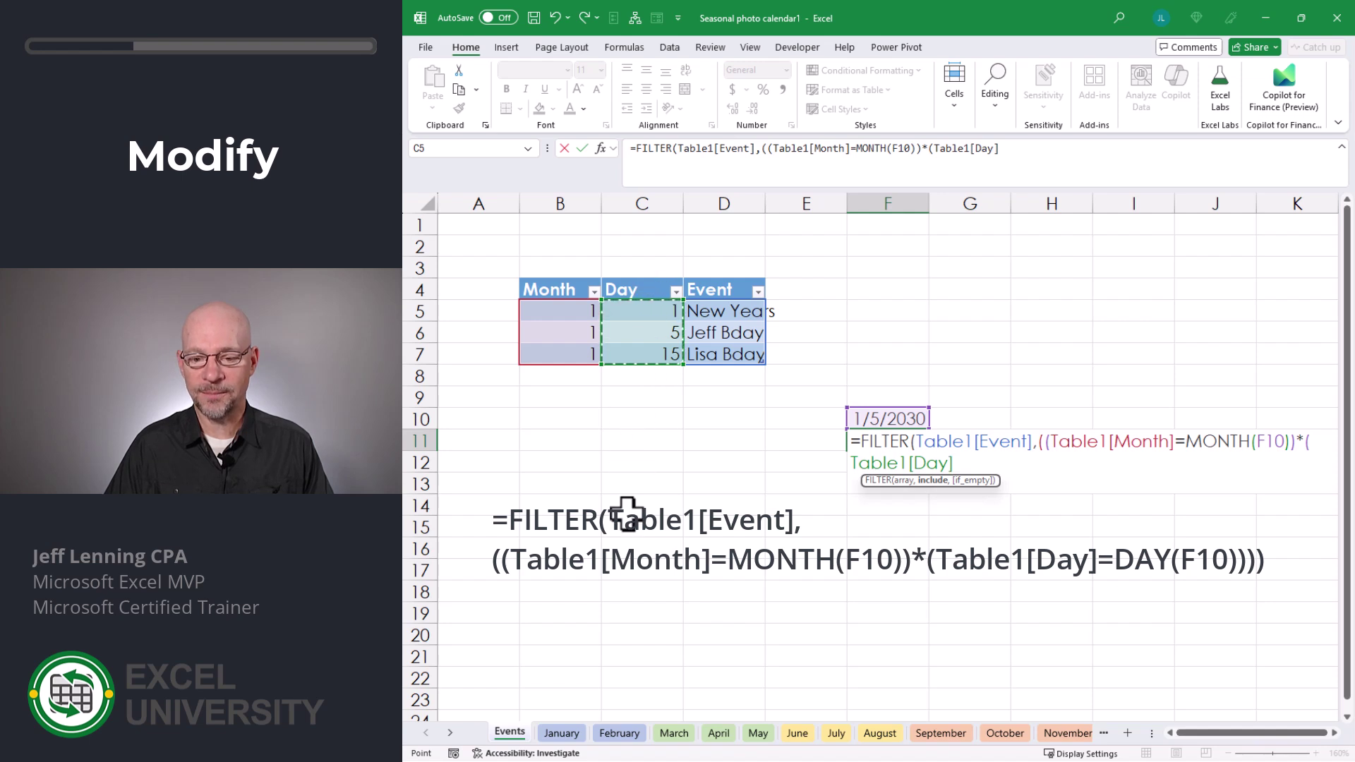
{"action": "type", "text": "="}
{"action": "type", "text": "day("}
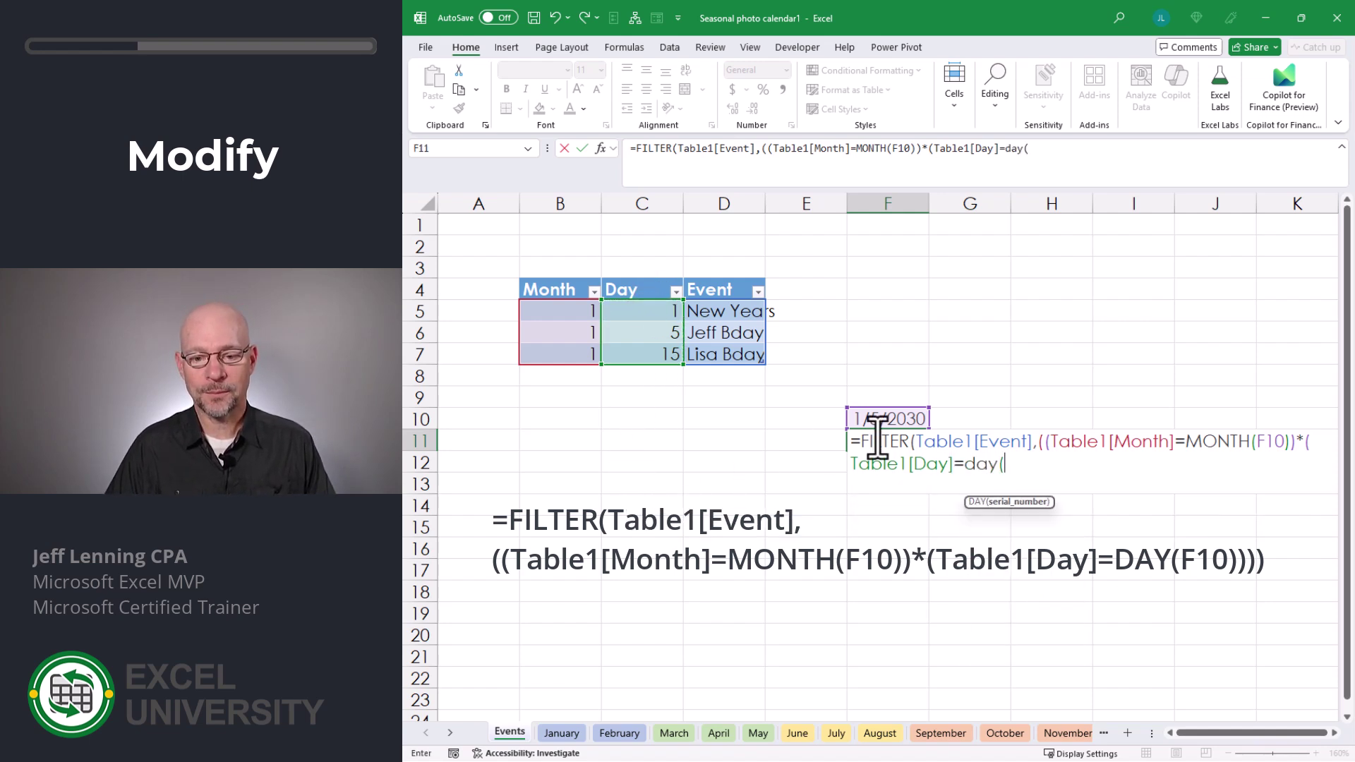
{"action": "left_click", "coordinate": [878, 418]}
{"action": "type", "text": ")"}
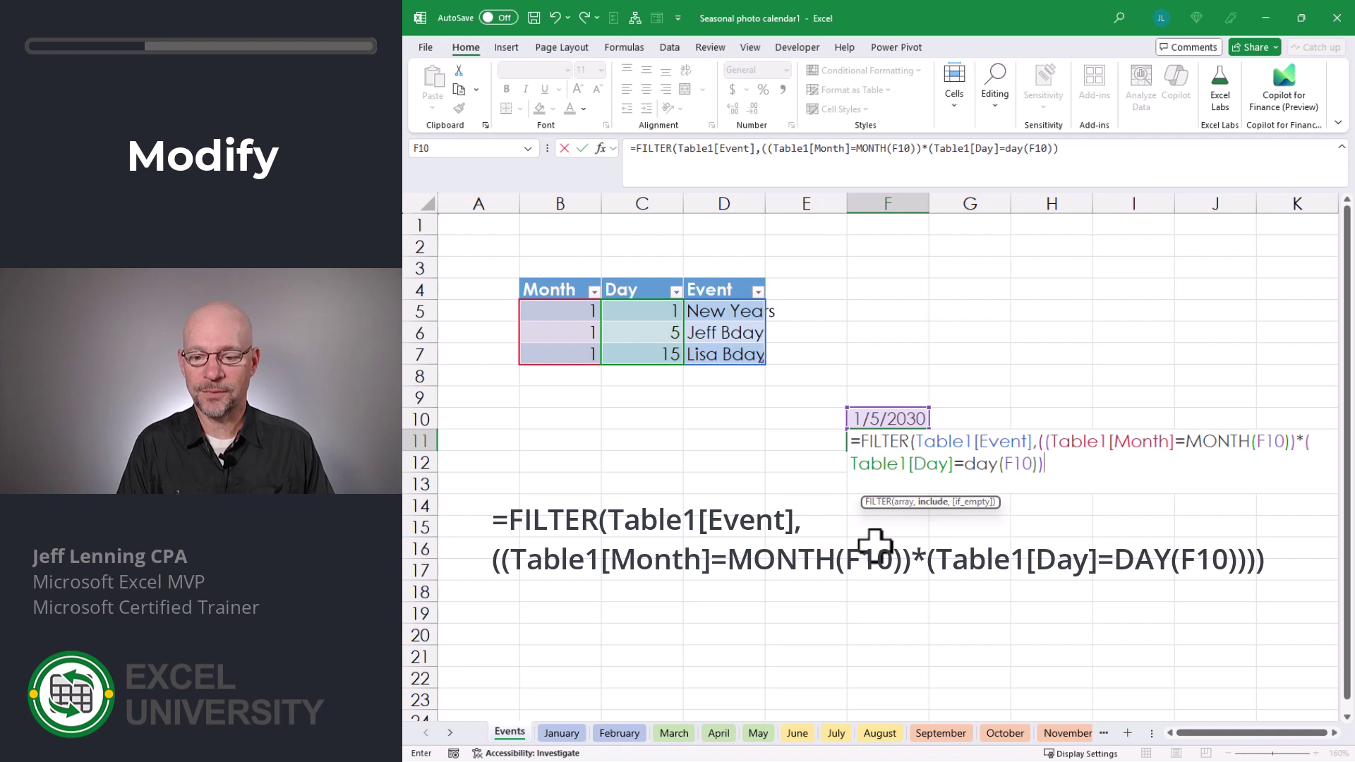
{"action": "type", "text": "))"}
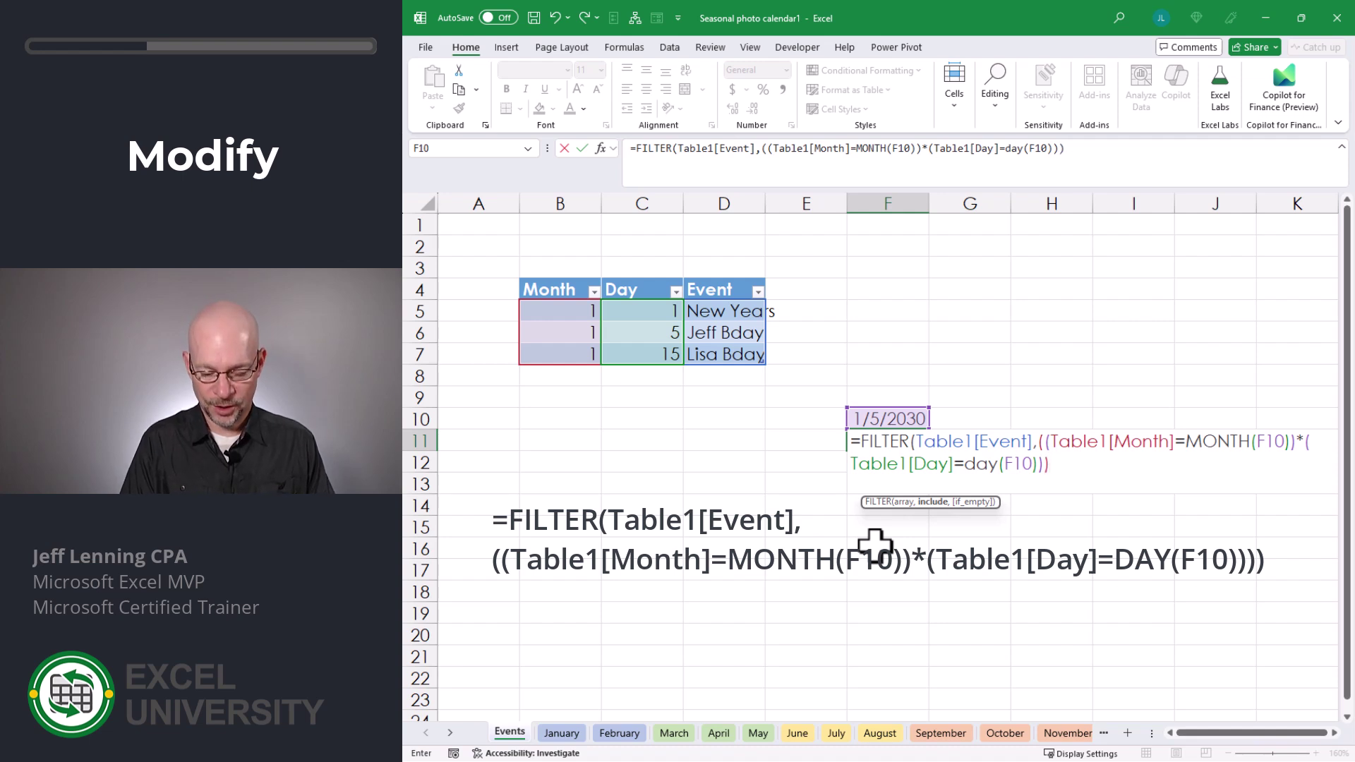
{"action": "type", "text": ")"}
{"action": "key", "text": "Return"}
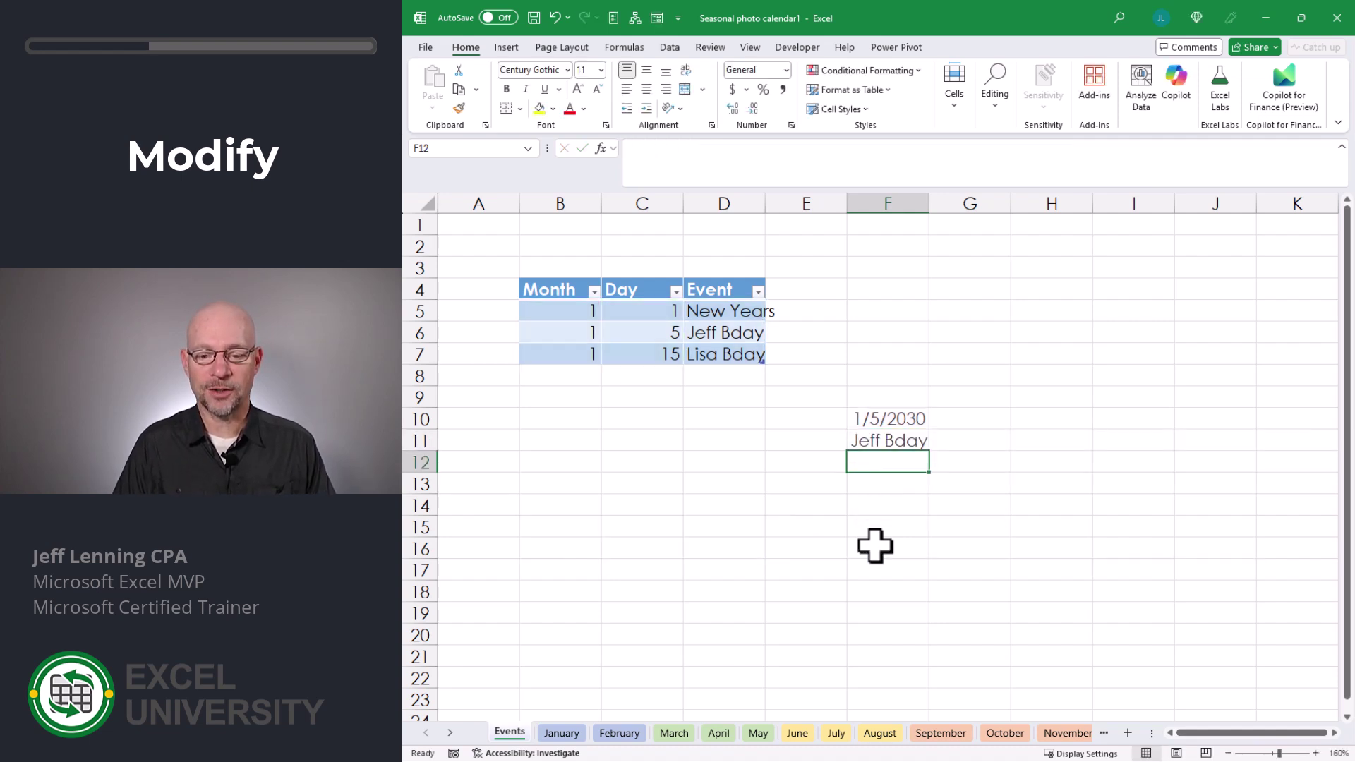
{"action": "double_click", "coordinate": [884, 446]}
Change the third event's day in C7 from 15 to 5 so F11 spills both birthdays
{"action": "key", "text": "Escape"}
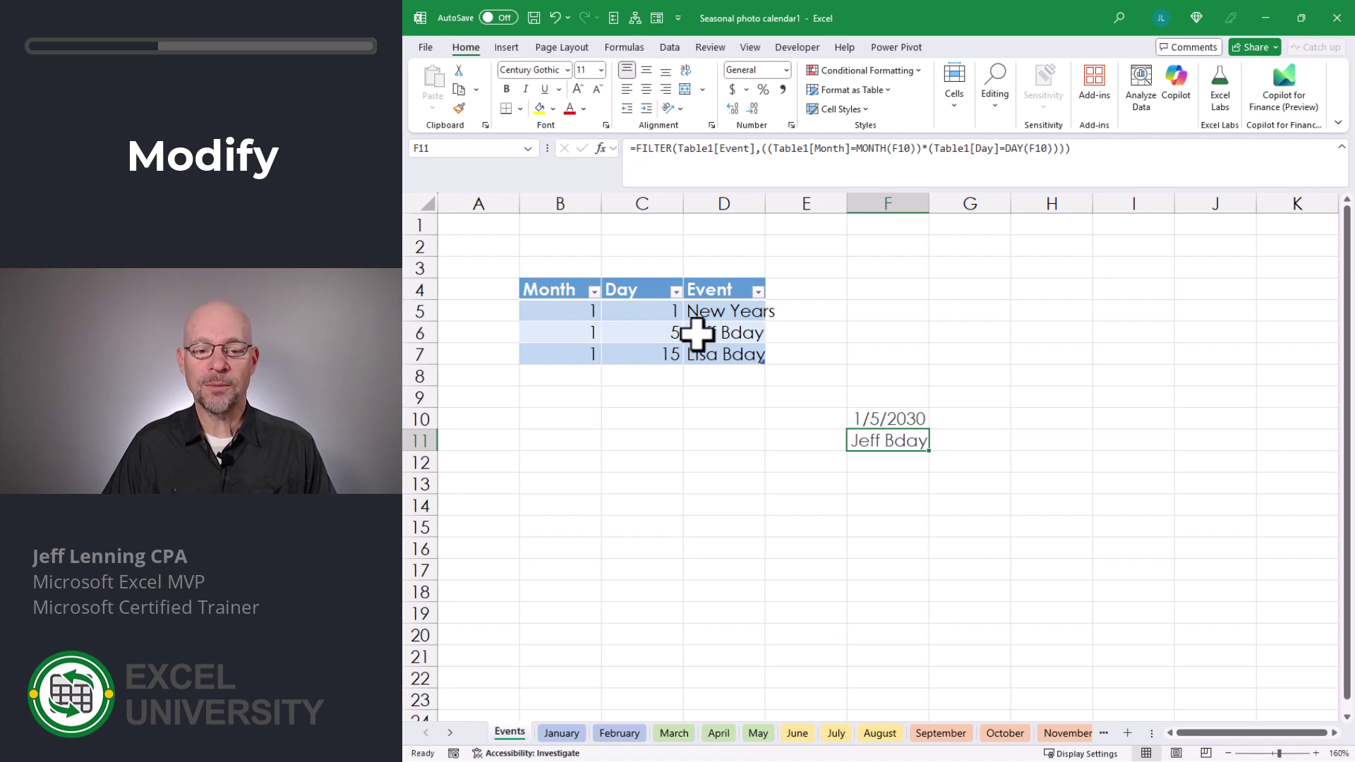
{"action": "left_click", "coordinate": [656, 355]}
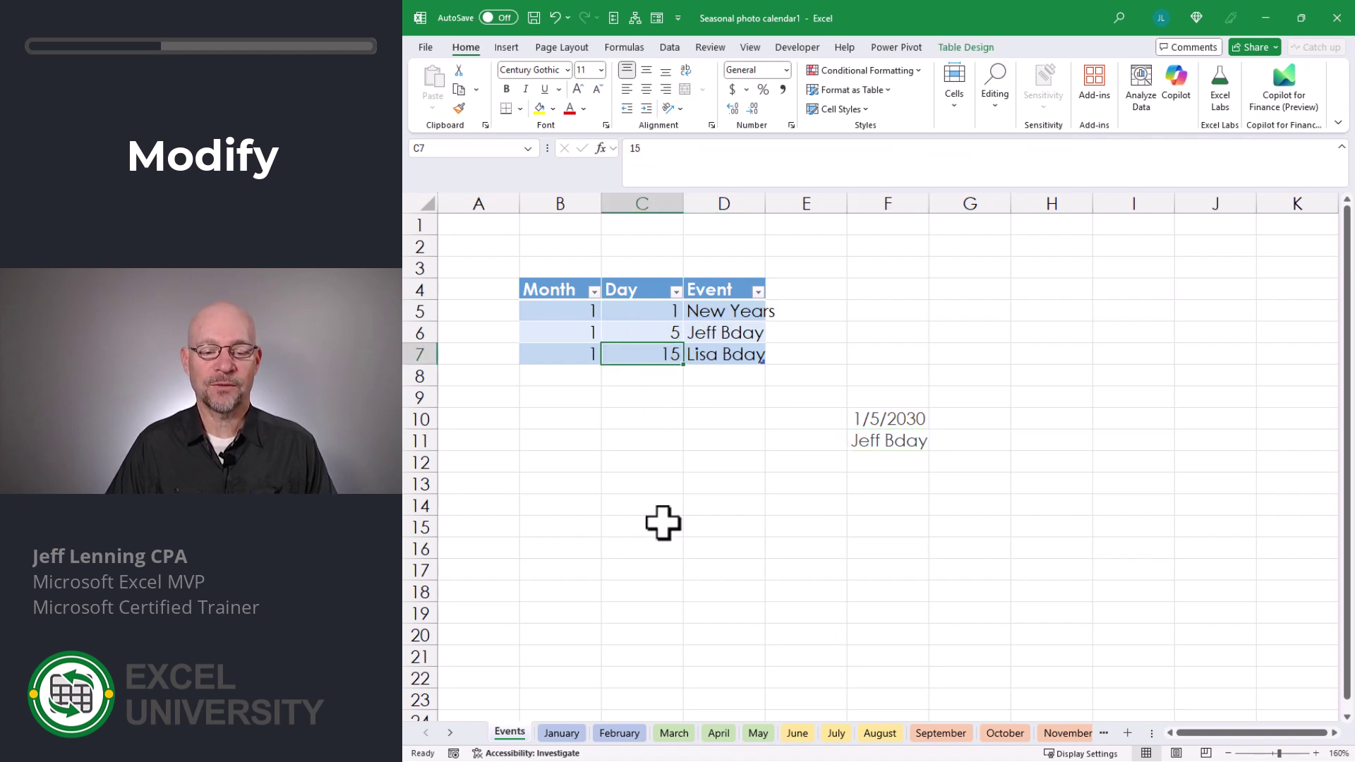
{"action": "type", "text": "5"}
{"action": "key", "text": "Return"}
{"action": "left_click", "coordinate": [895, 441]}
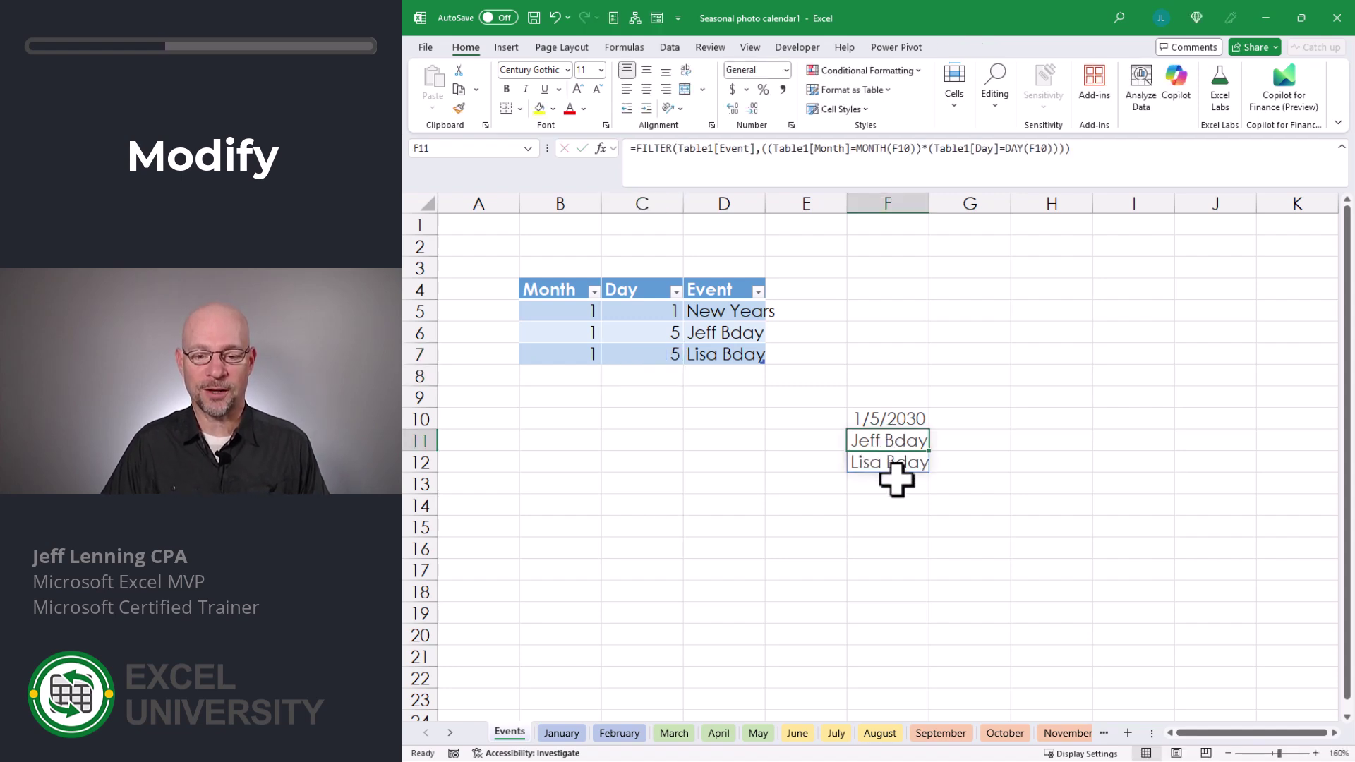
Edit F11's formula with the cursor placed just after the equals sign
{"action": "left_click", "coordinate": [561, 733]}
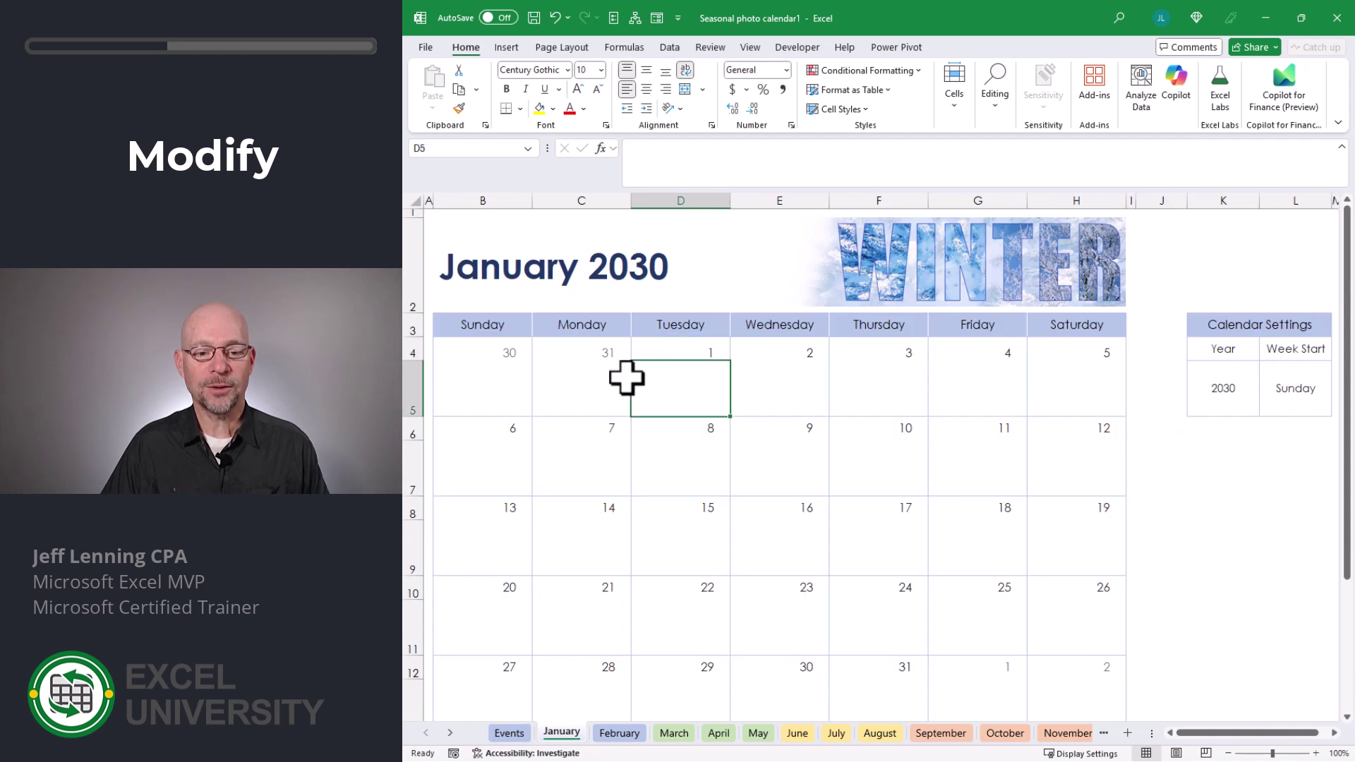
{"action": "left_click", "coordinate": [521, 735]}
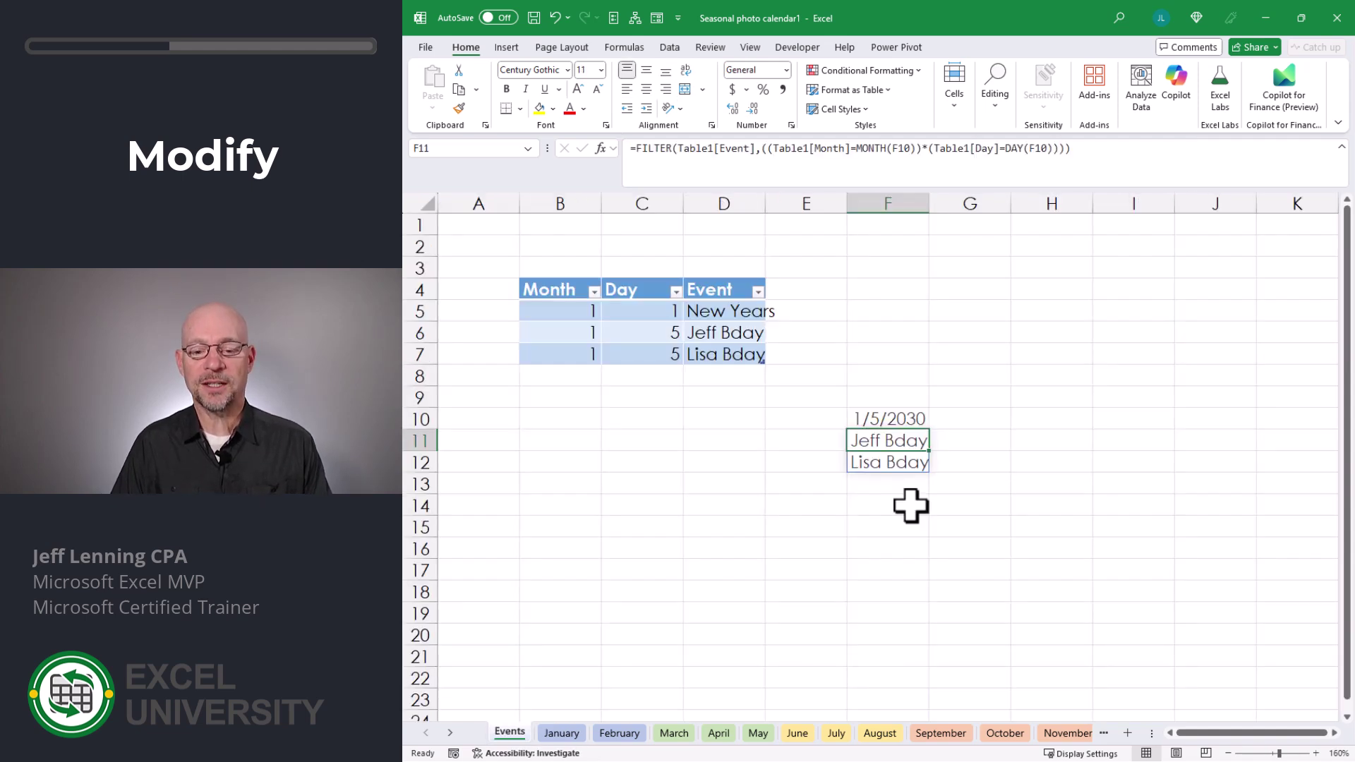
{"action": "key", "text": "F2"}
{"action": "key", "text": "Home"}
{"action": "key", "text": "Right"}
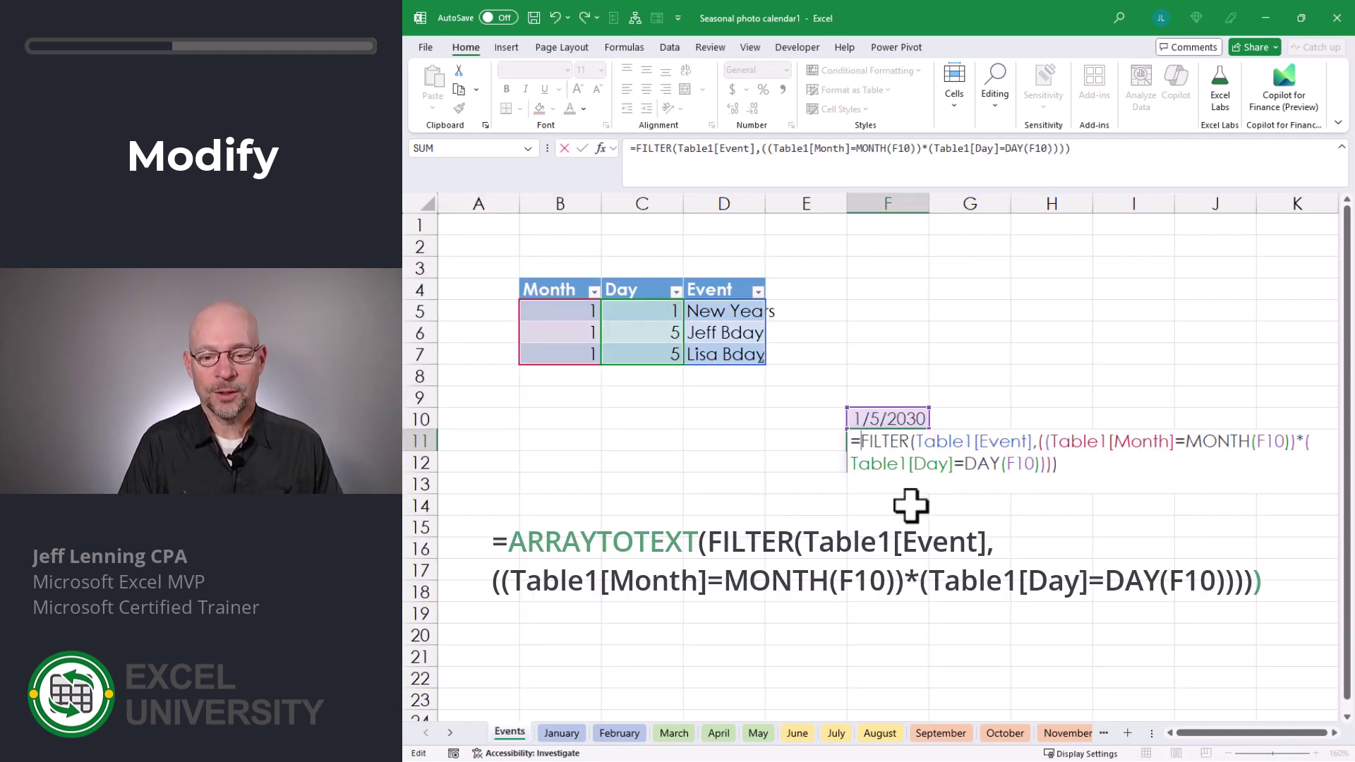
Wrap F11's FILTER formula in ARRAYTOTEXT so matching events join in one cell
{"action": "type", "text": "ar"}
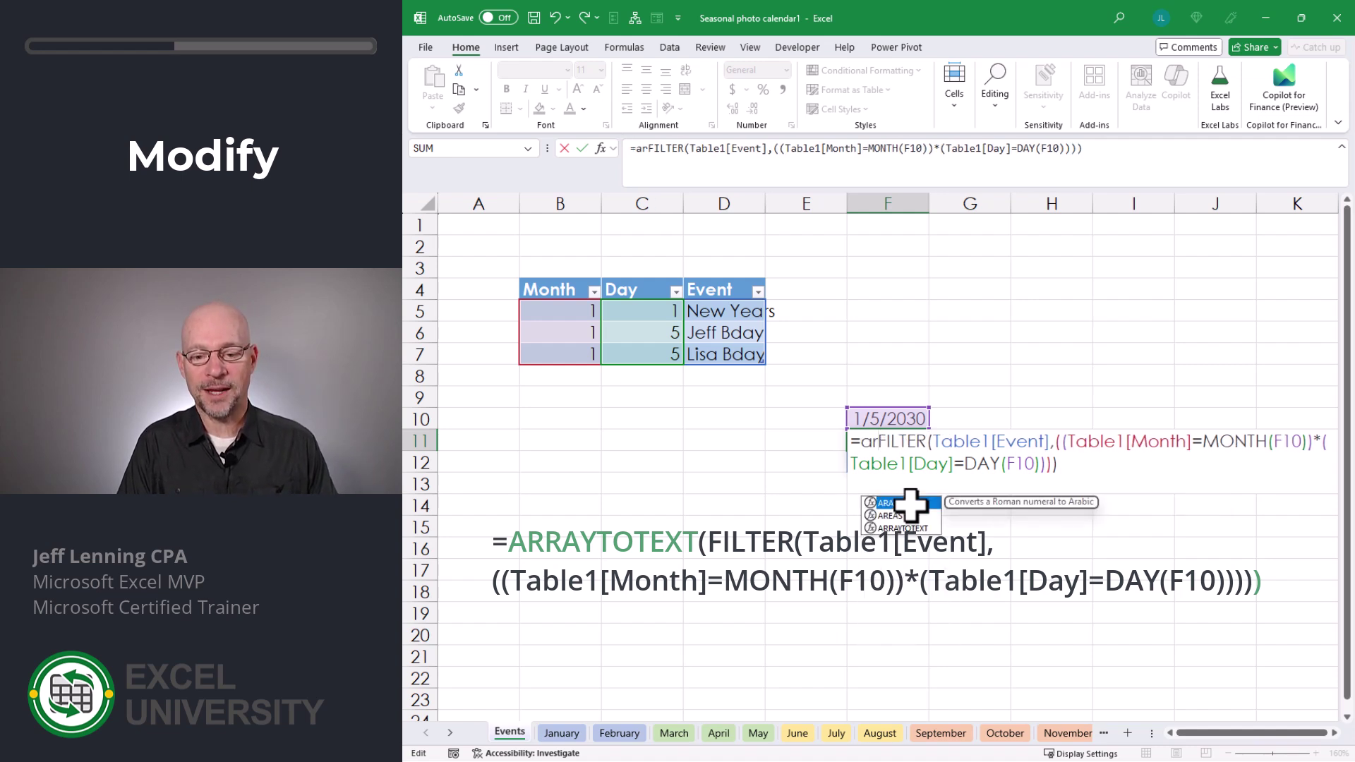
{"action": "type", "text": "ray"}
{"action": "key", "text": "Tab"}
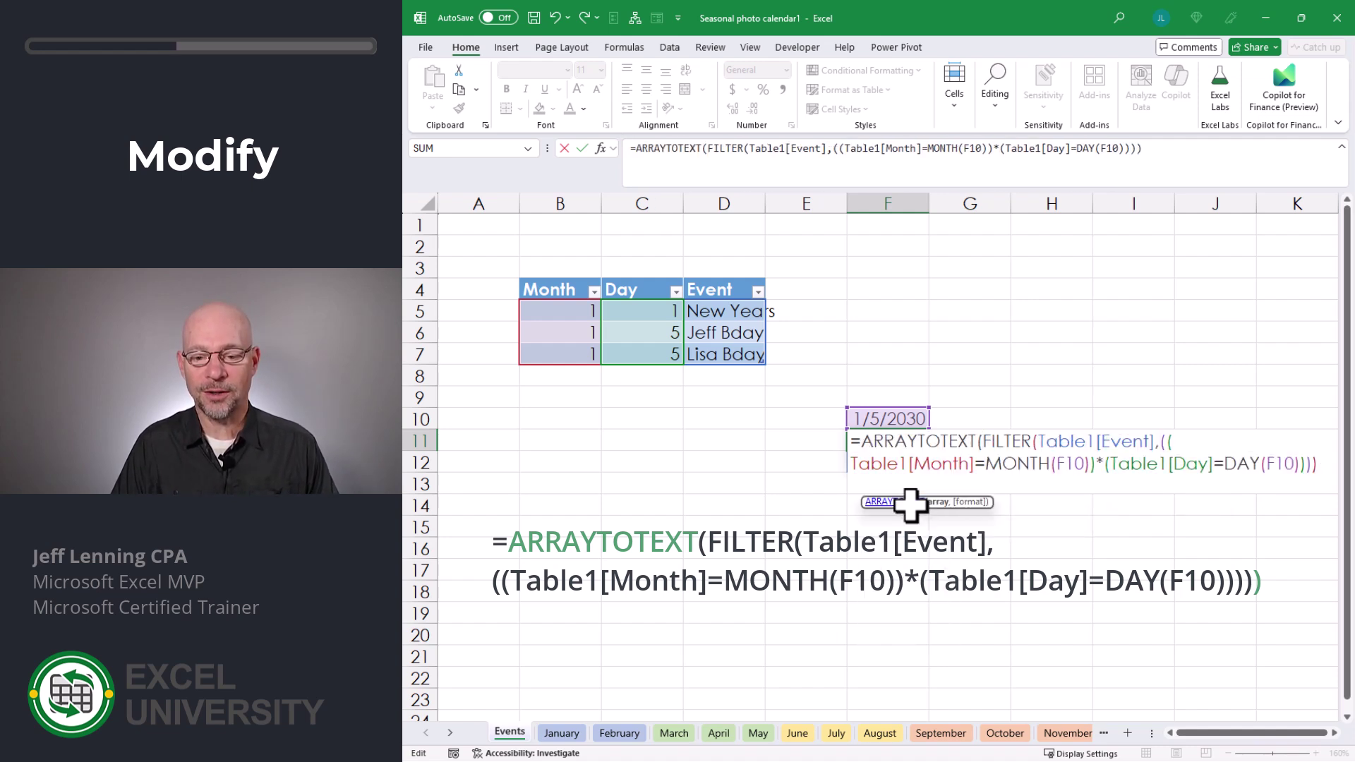
{"action": "type", "text": ")"}
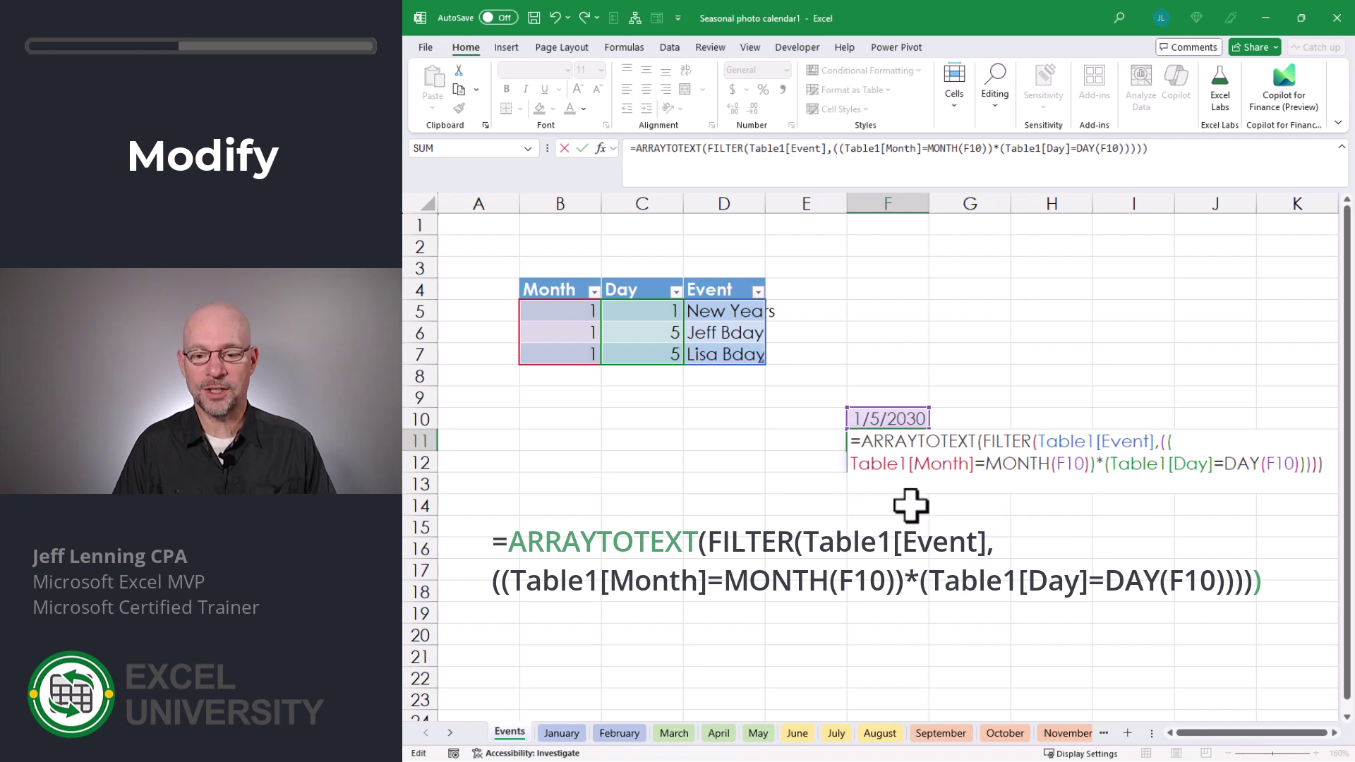
{"action": "key", "text": "ctrl+Return"}
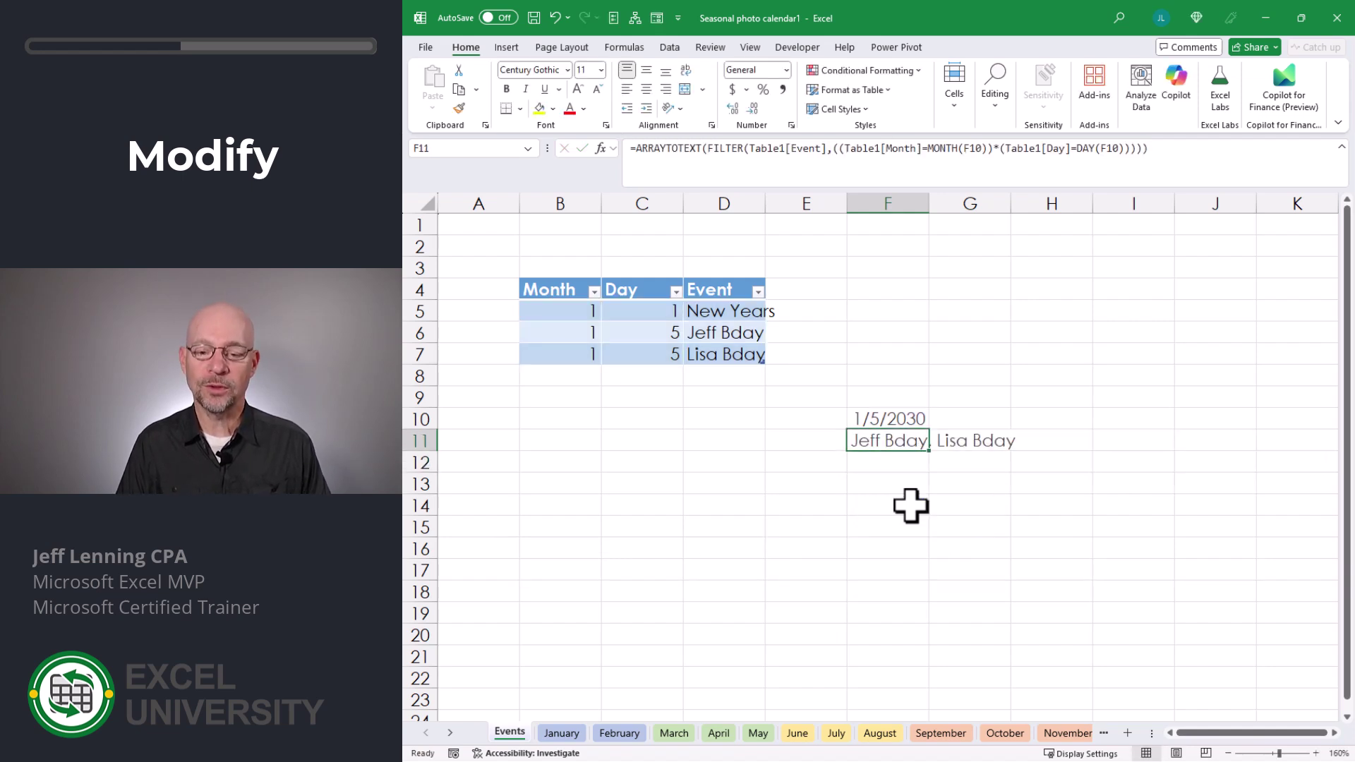
{"action": "key", "text": "Up"}
{"action": "key", "text": "Up"}
{"action": "key", "text": "Up"}
{"action": "key", "text": "Up"}
{"action": "key", "text": "Up"}
{"action": "key", "text": "Left"}
{"action": "key", "text": "Left"}
{"action": "key", "text": "Left"}
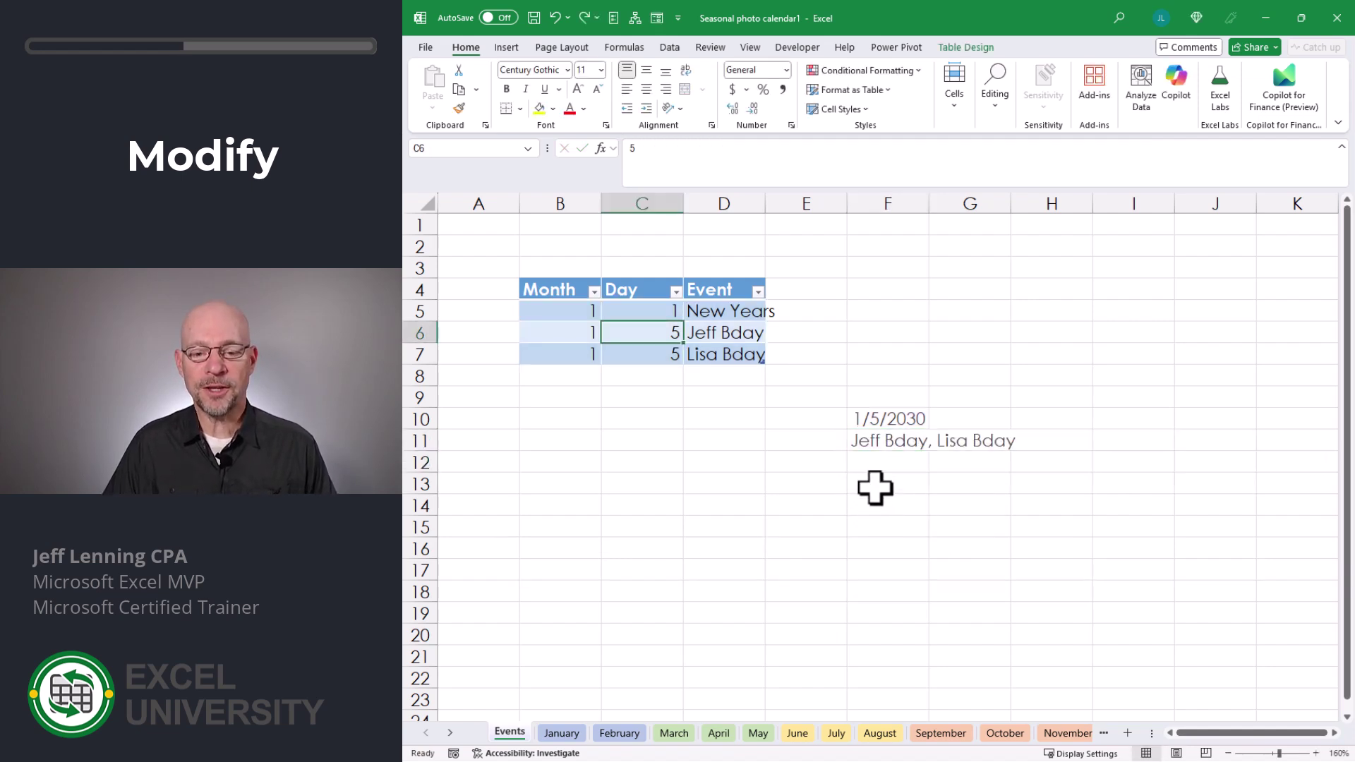
{"action": "left_click", "coordinate": [878, 442]}
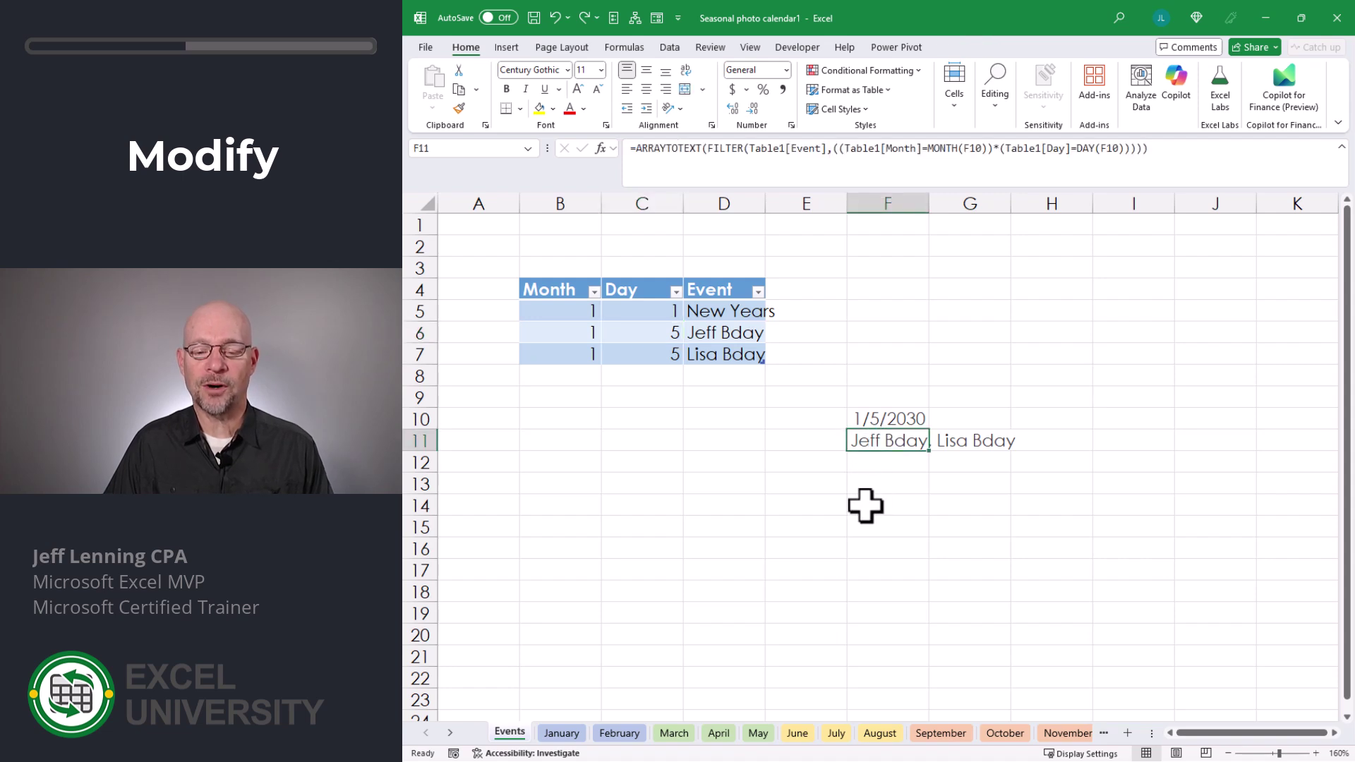
Change the test date in F10 to 1/6/2030, giving #CALC!, and reopen F11's formula
{"action": "left_click", "coordinate": [866, 419]}
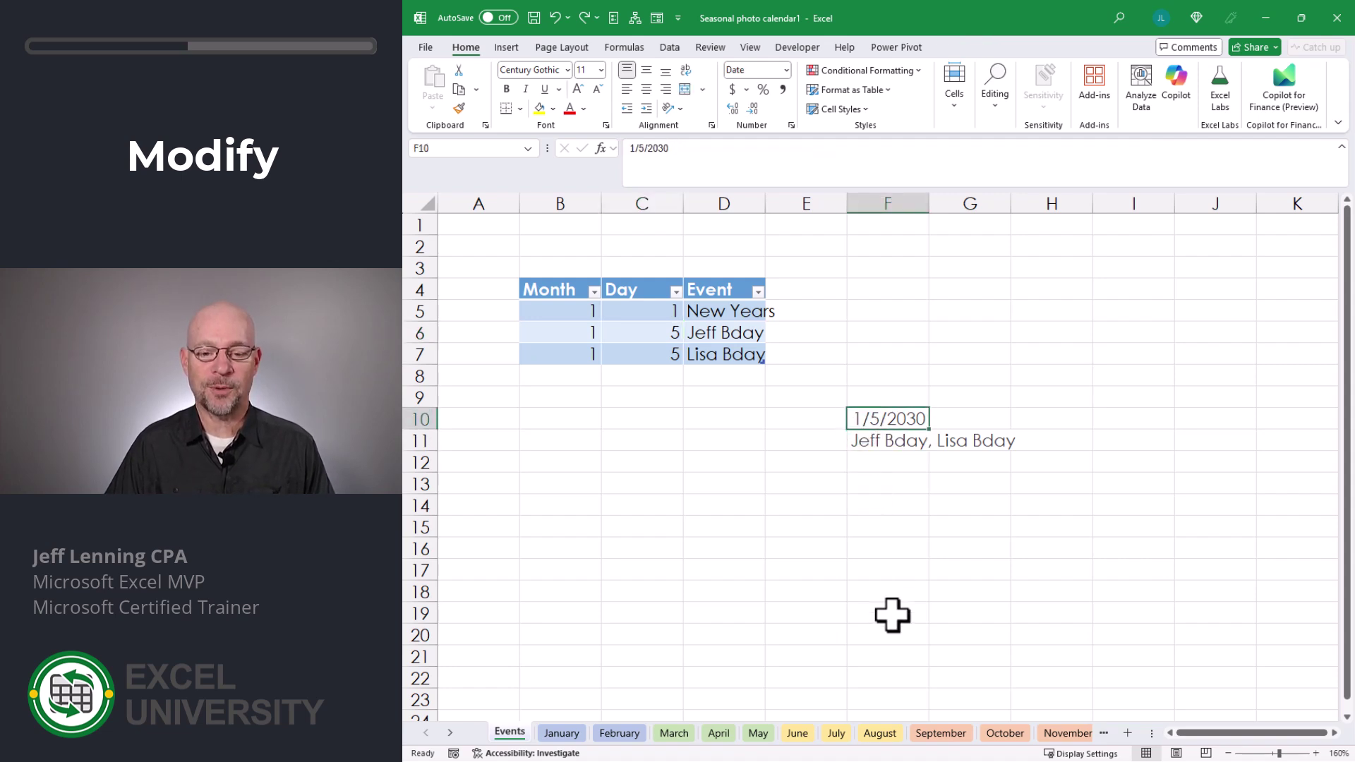
{"action": "type", "text": "1/6/20"}
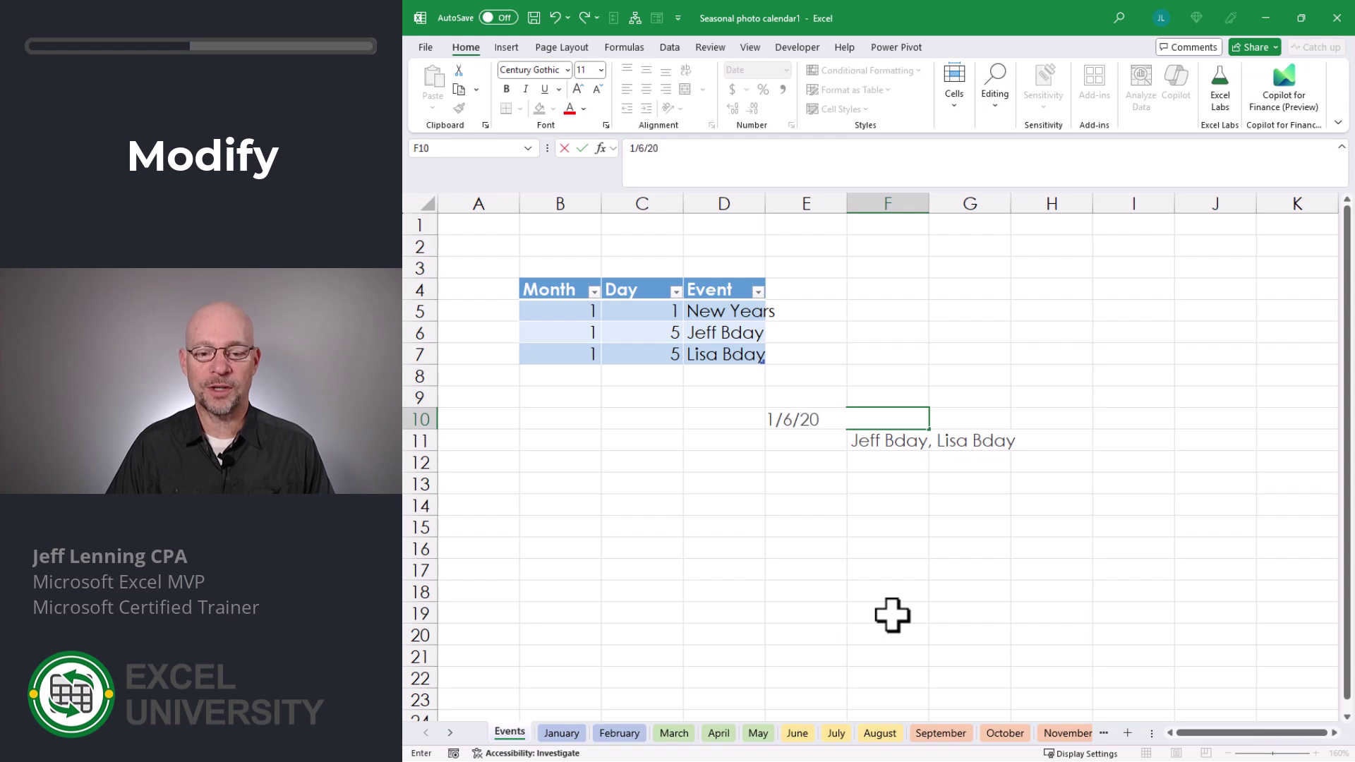
{"action": "type", "text": "30"}
{"action": "key", "text": "Return"}
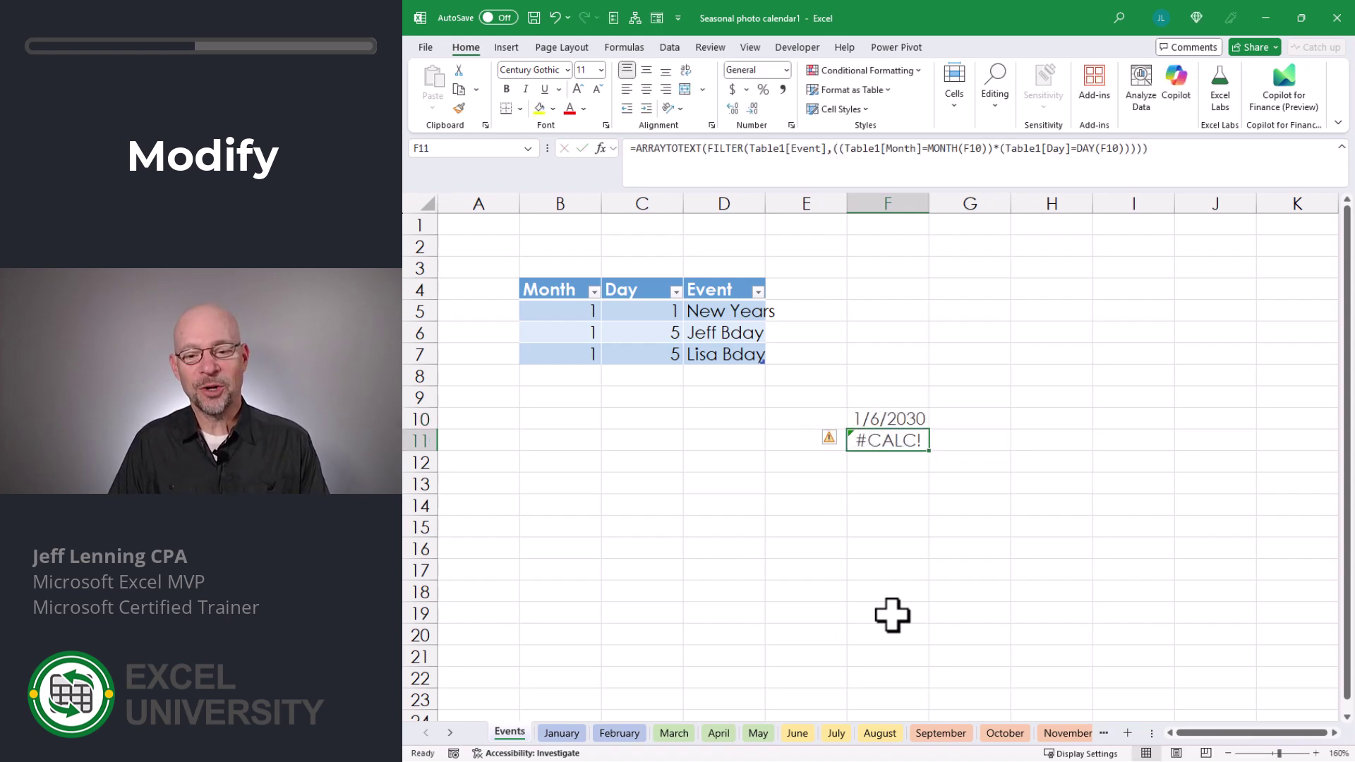
{"action": "key", "text": "F2"}
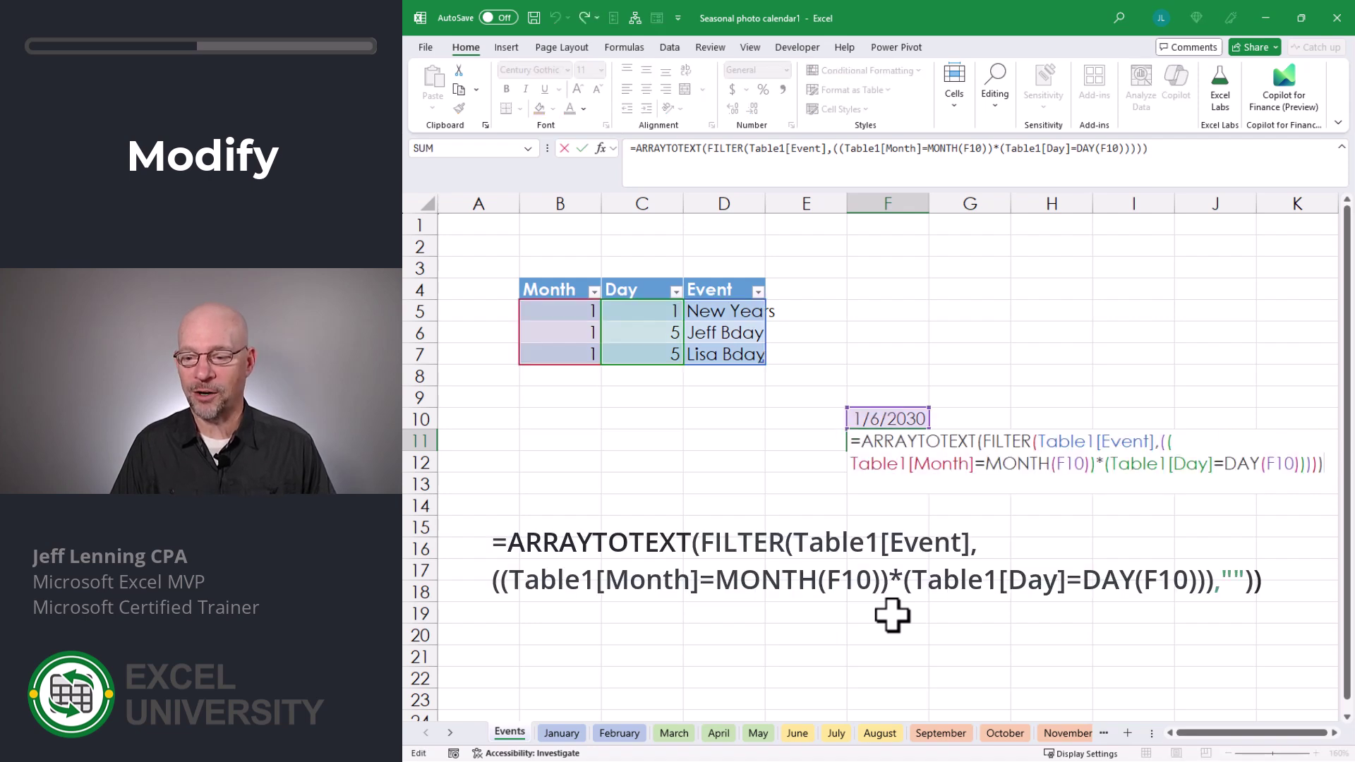
Add "" as FILTER's if_empty argument so F11 shows blank instead of #CALC!
{"action": "key", "text": "Left"}
{"action": "key", "text": "Left"}
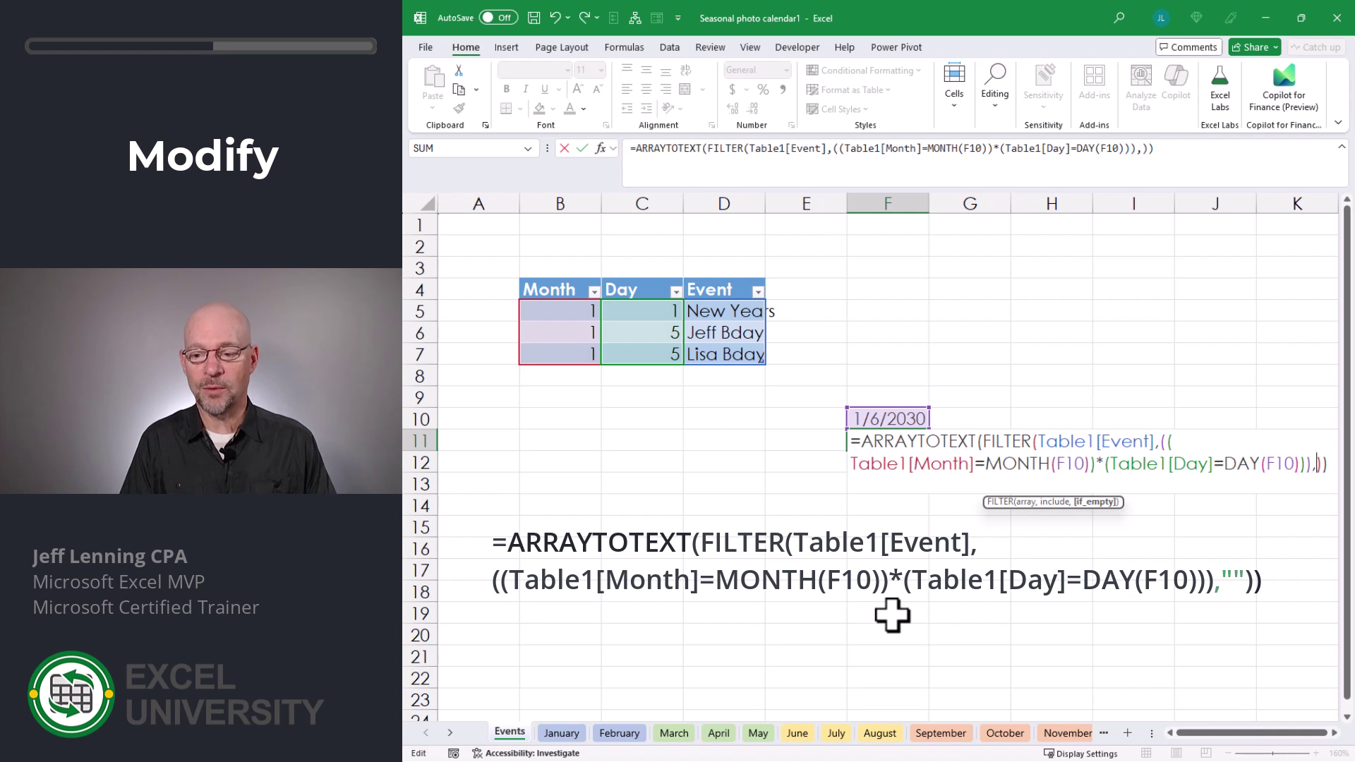
{"action": "type", "text": "\"\""}
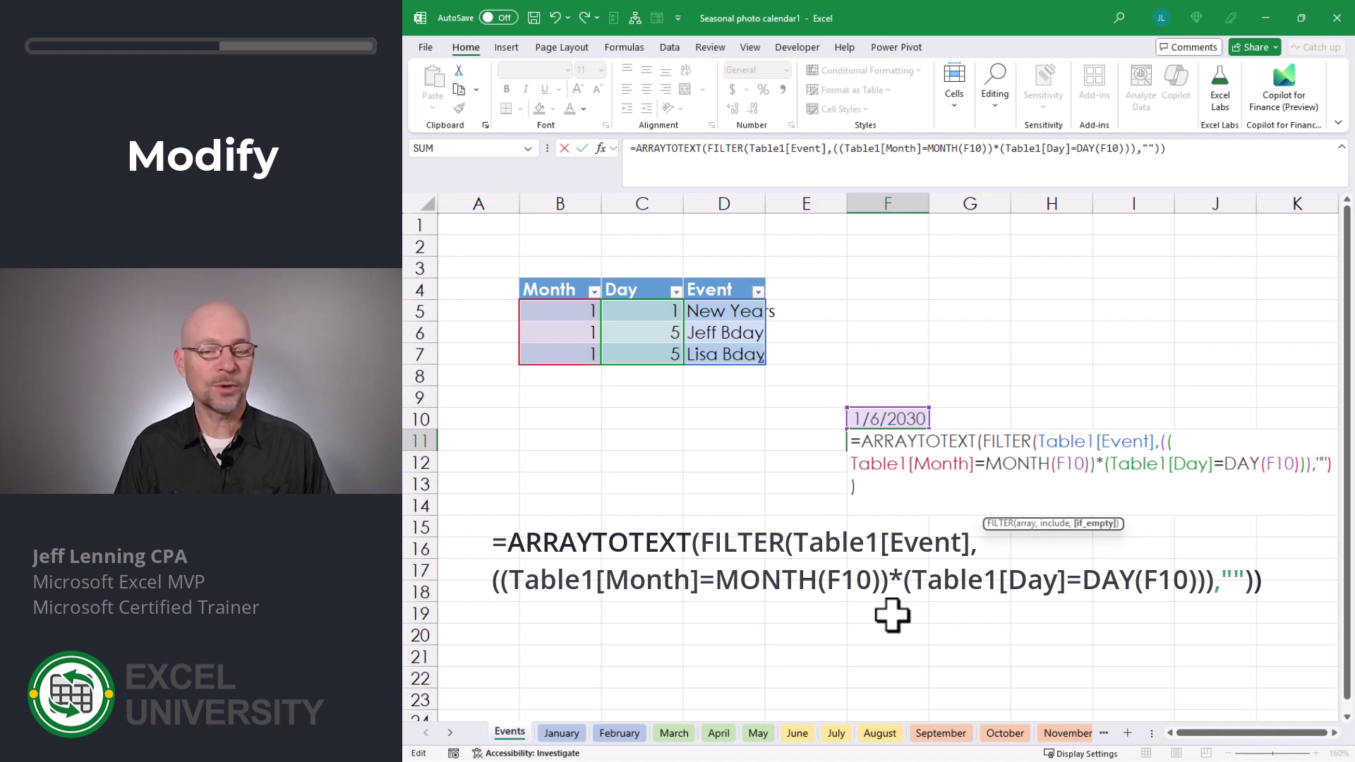
{"action": "key", "text": "ctrl+Return"}
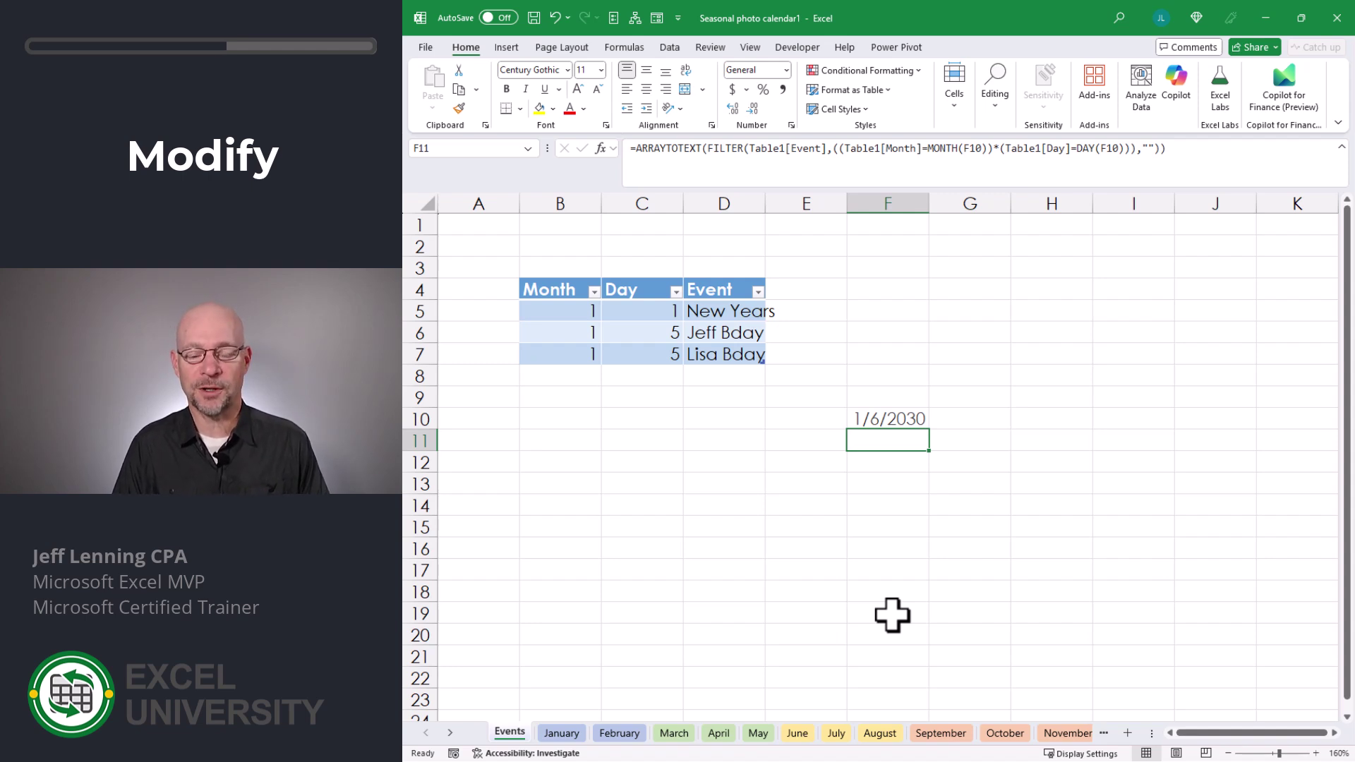
Restore F10 to 1/5/2030 and check F11's formula without changing it
{"action": "key", "text": "Up"}
{"action": "type", "text": "1/"}
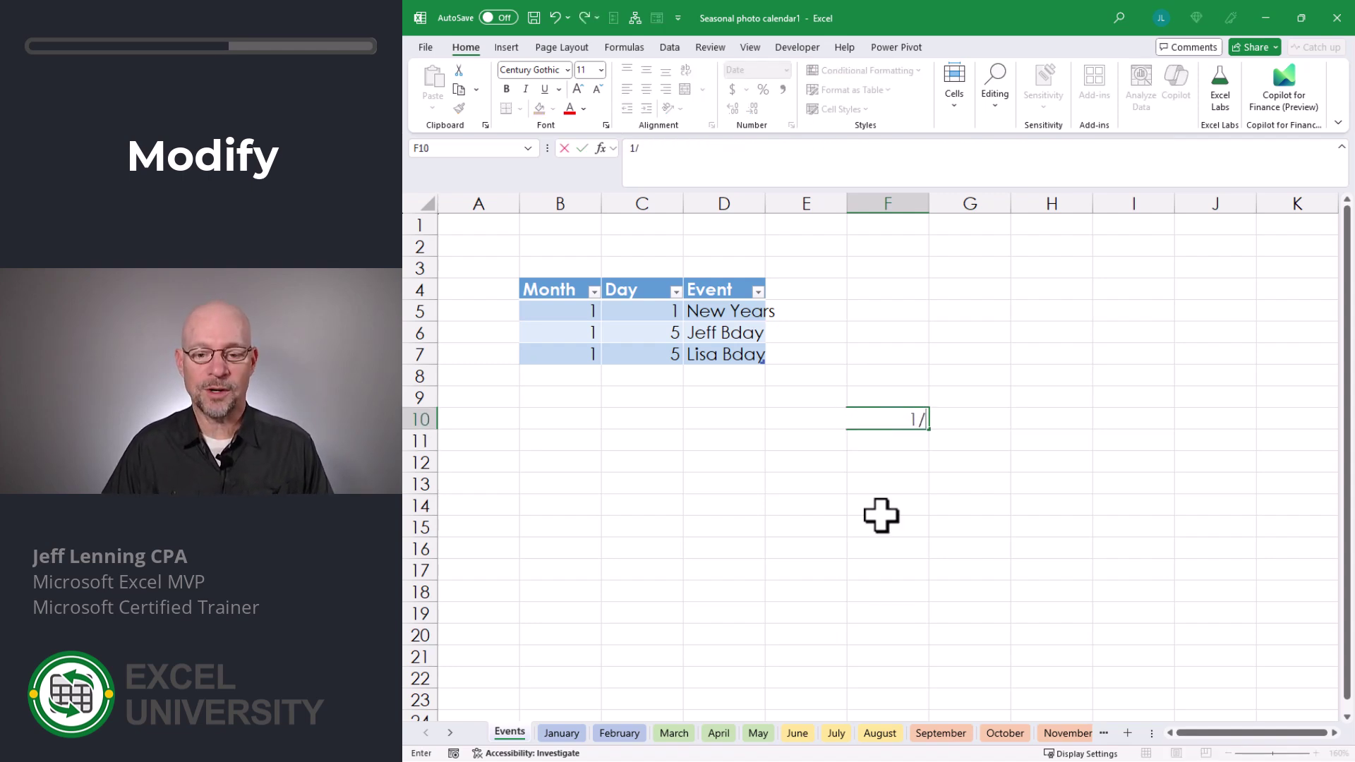
{"action": "type", "text": "5/2030"}
{"action": "key", "text": "Return"}
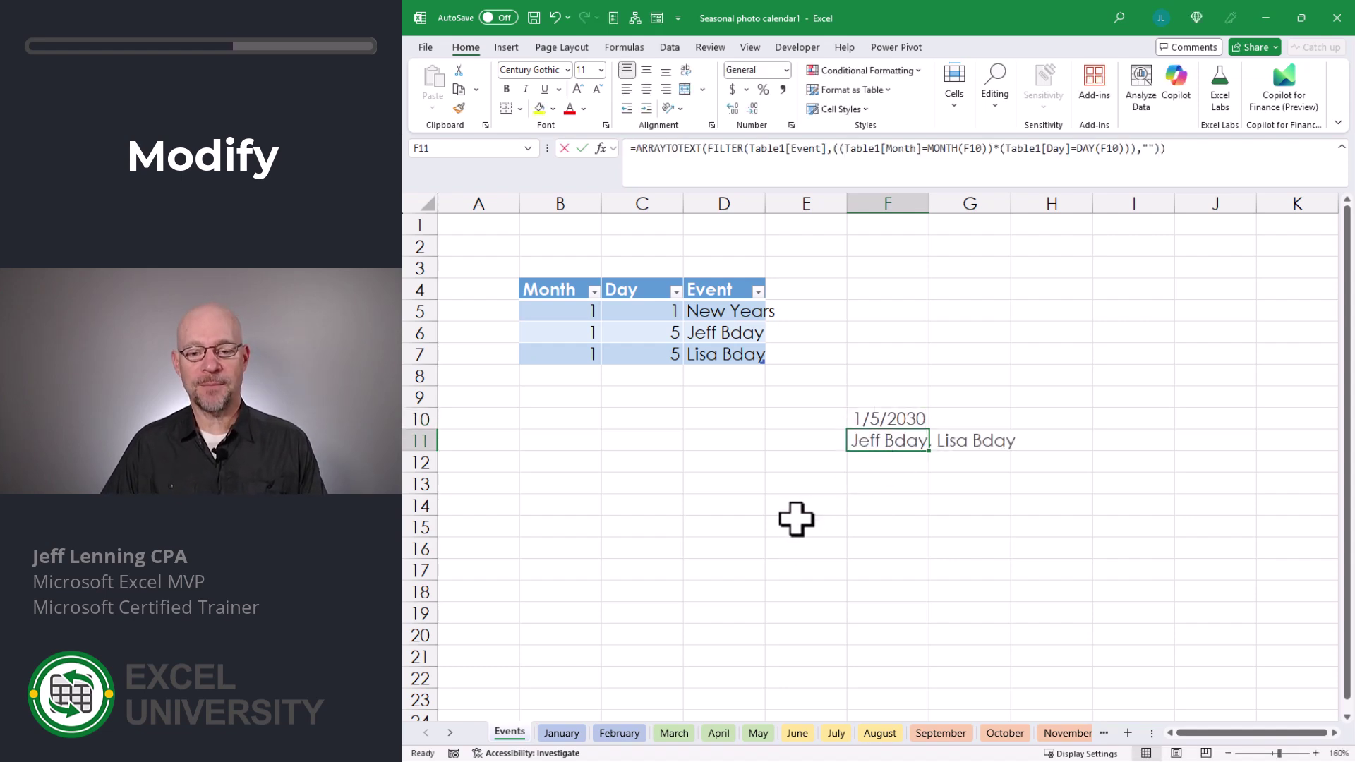
{"action": "key", "text": "F2"}
{"action": "key", "text": "Escape"}
Inspect January's note cells for days 30, 31, 1 and 2, then return to Events
{"action": "left_click", "coordinate": [562, 732]}
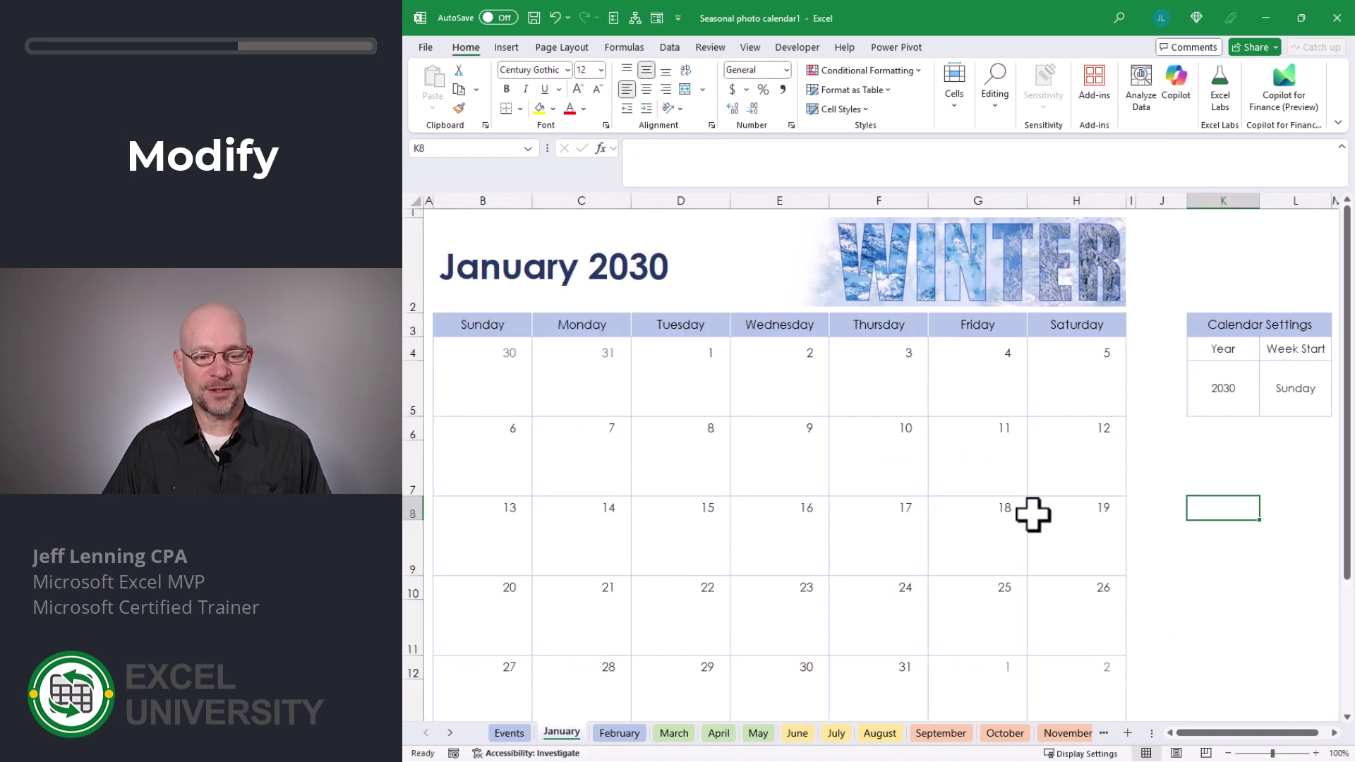
{"action": "left_click", "coordinate": [505, 396]}
{"action": "left_click", "coordinate": [602, 393]}
{"action": "left_click", "coordinate": [717, 393]}
{"action": "left_click", "coordinate": [735, 395]}
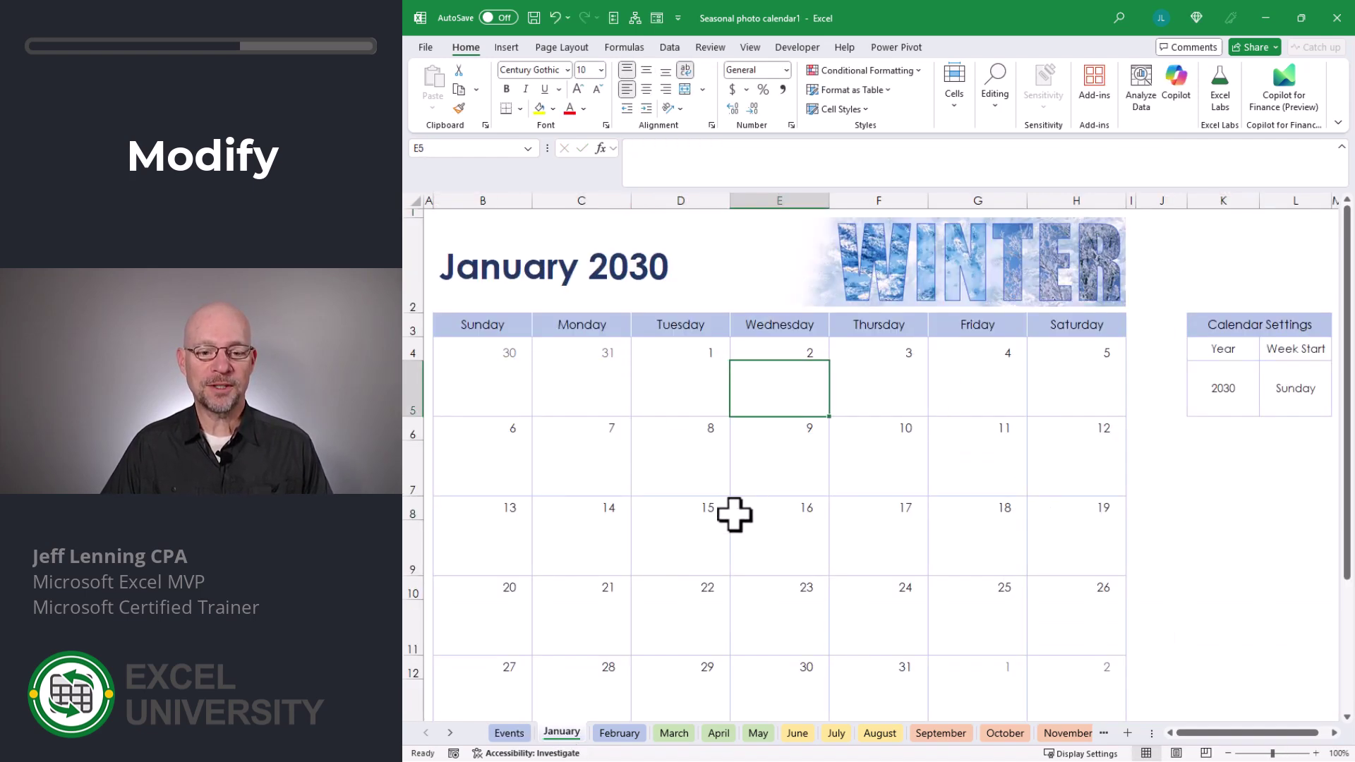
{"action": "key", "text": "ctrl+Page_Up"}
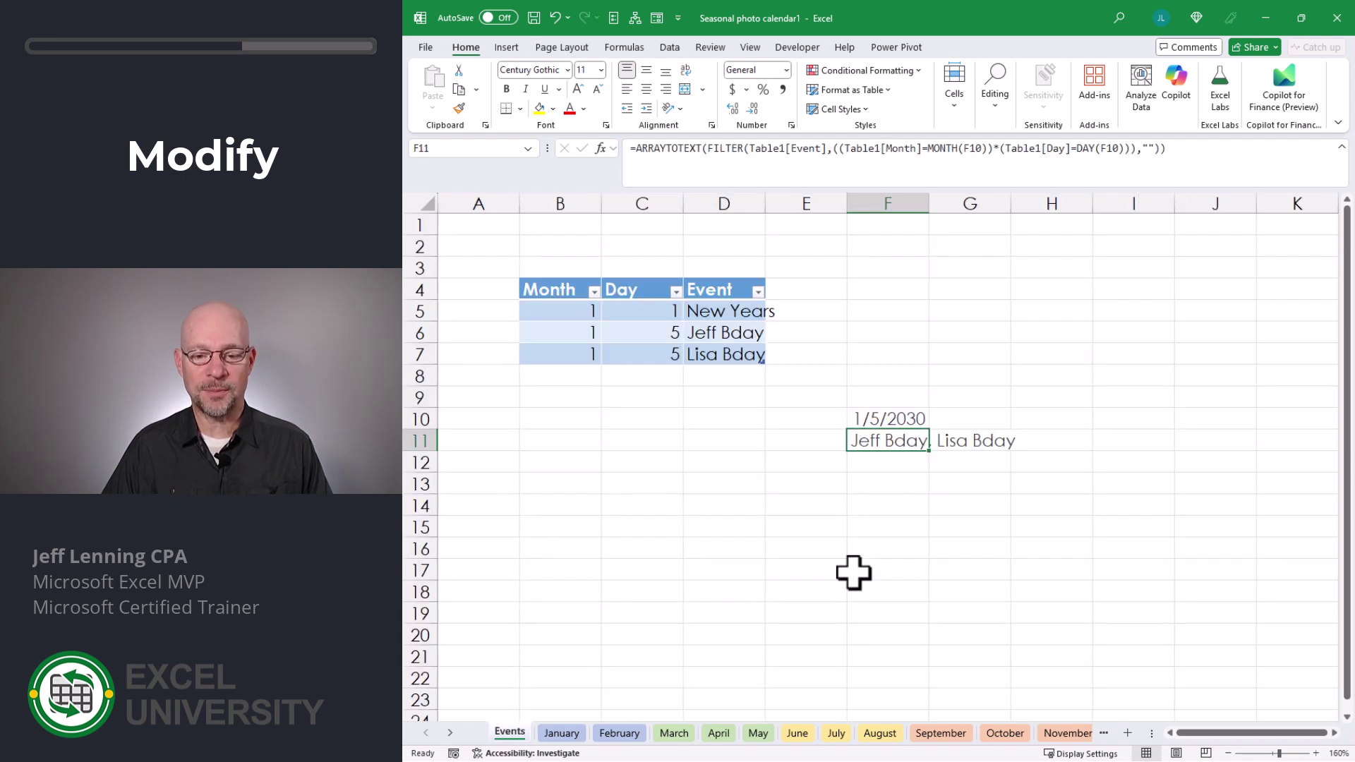
Paste Events F11's event formula, formulas only, into January's note cell under day 30
{"action": "key", "text": "ctrl+c"}
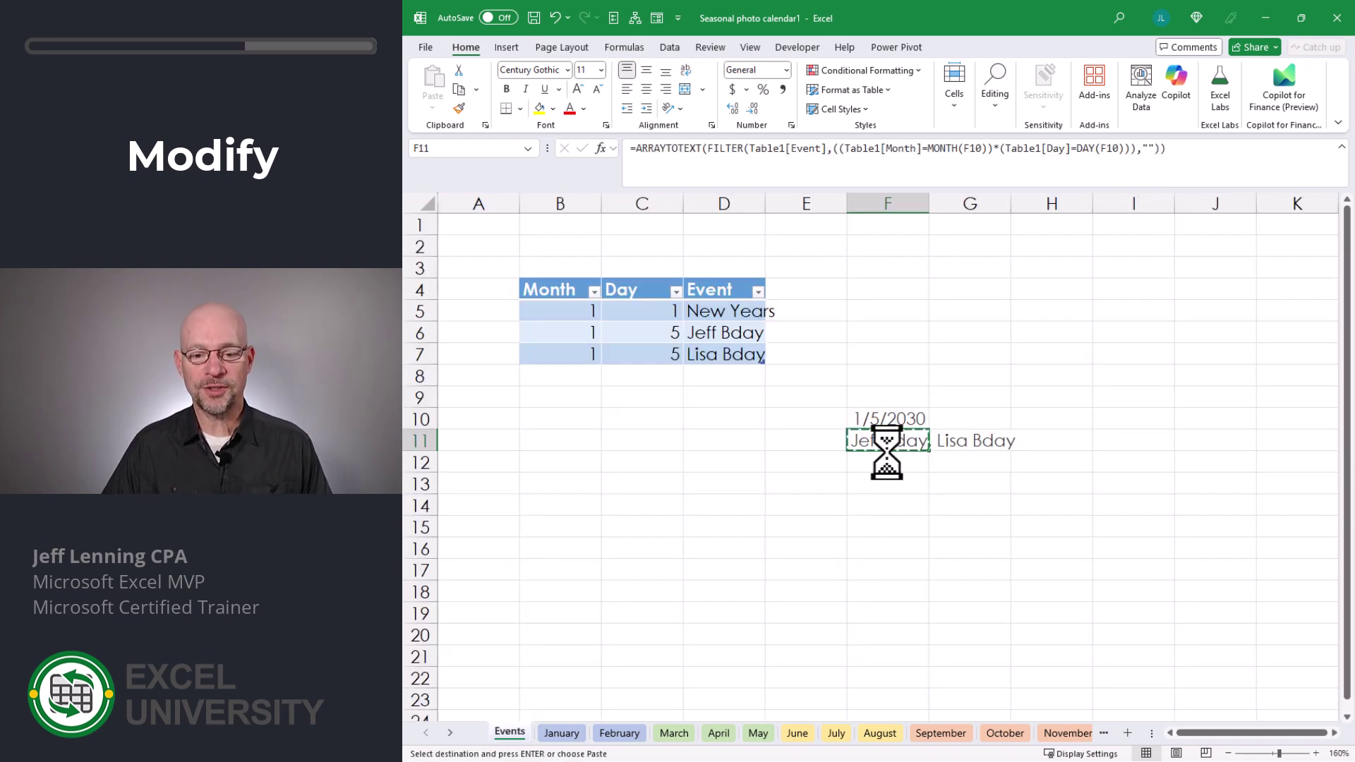
{"action": "left_click", "coordinate": [562, 734]}
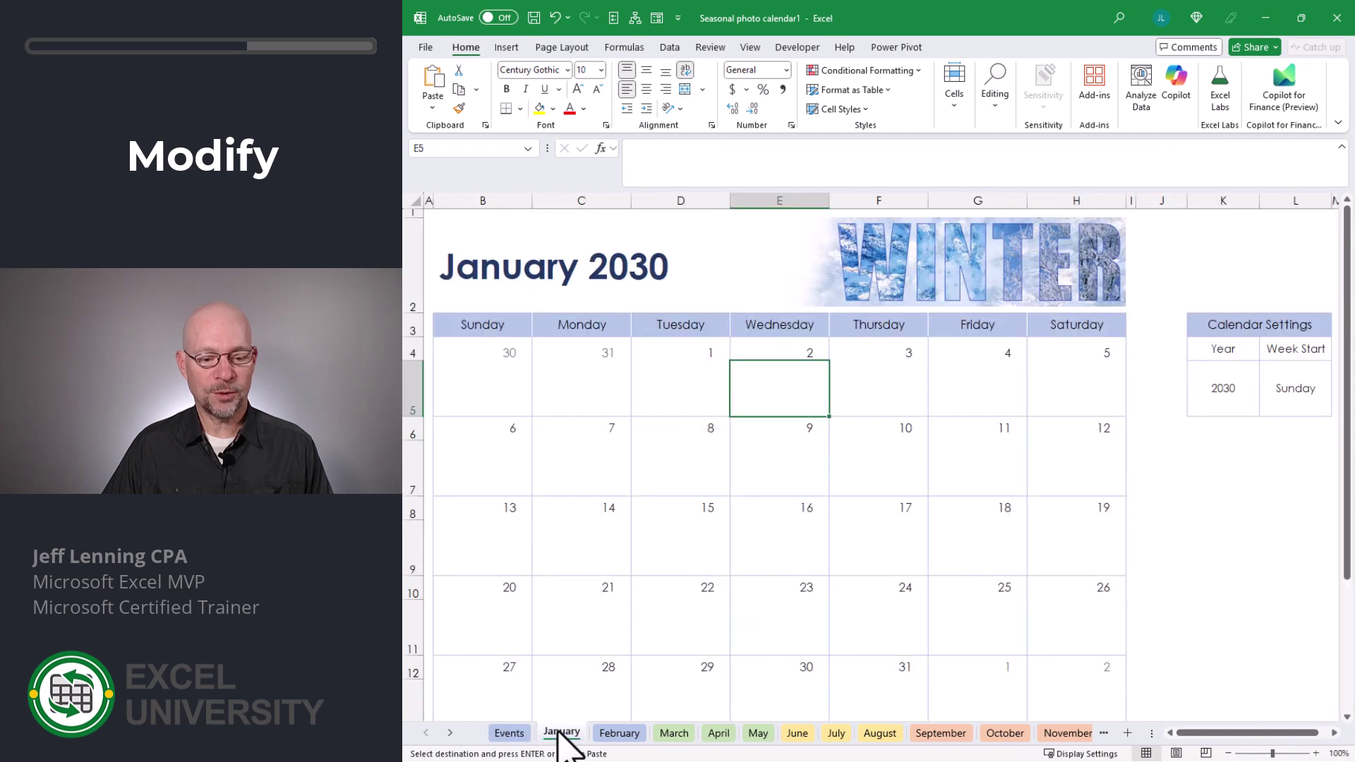
{"action": "left_click", "coordinate": [502, 389]}
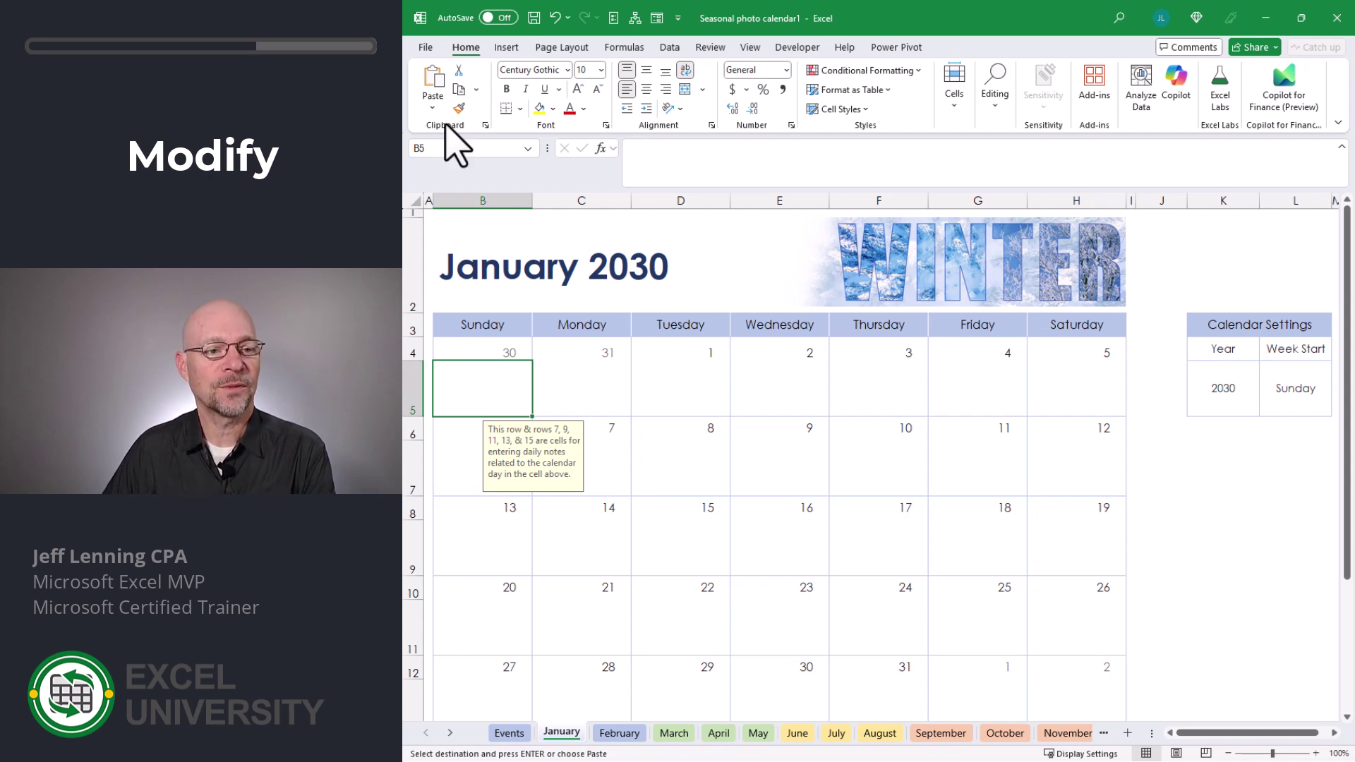
{"action": "left_click", "coordinate": [433, 107]}
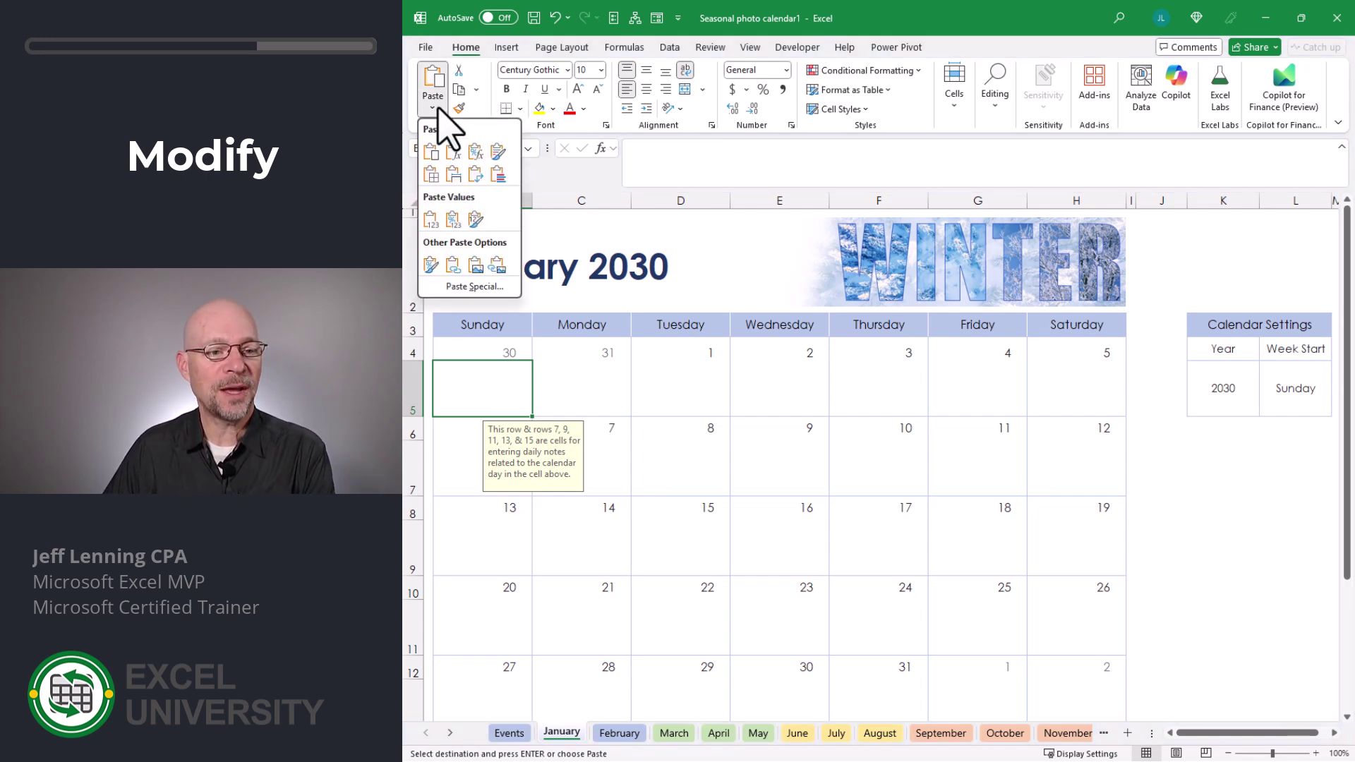
{"action": "left_click", "coordinate": [474, 286]}
{"action": "left_click", "coordinate": [1065, 292]}
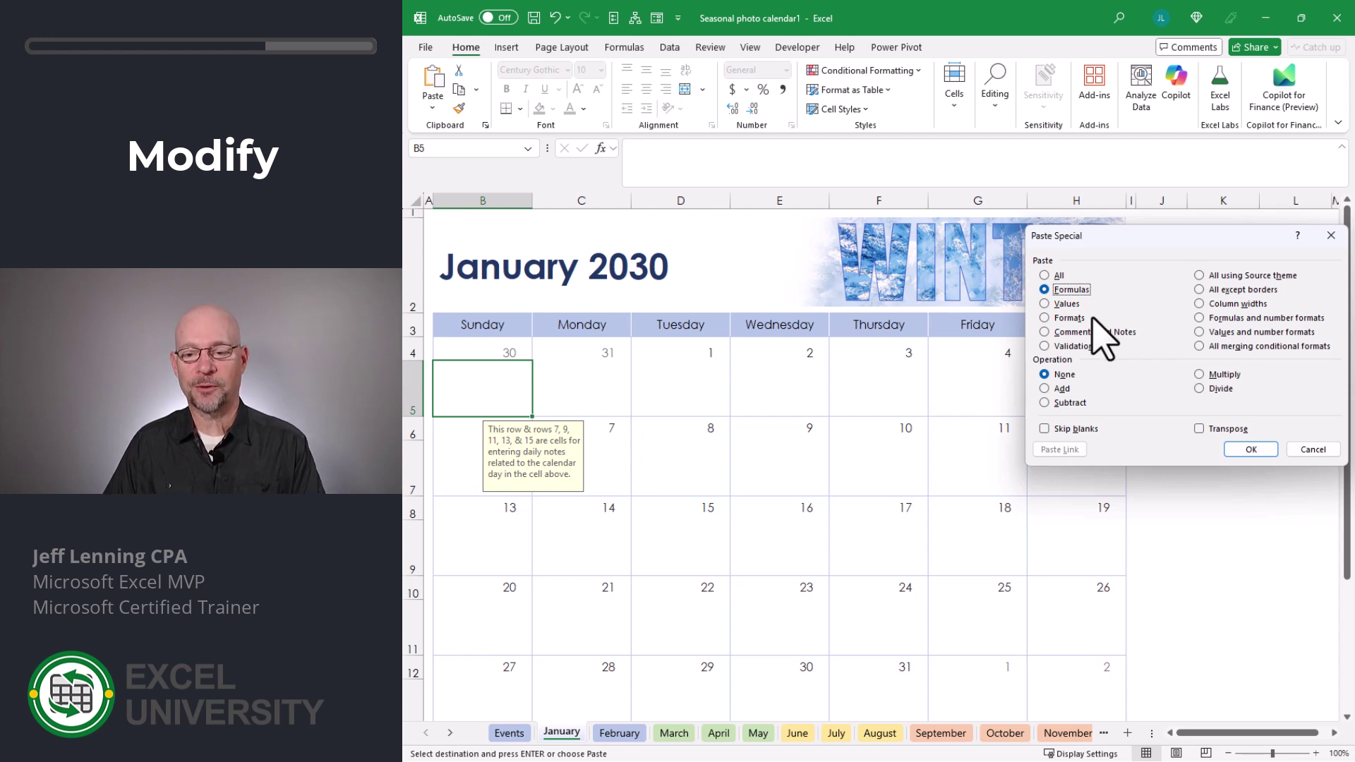
{"action": "left_click", "coordinate": [1250, 450]}
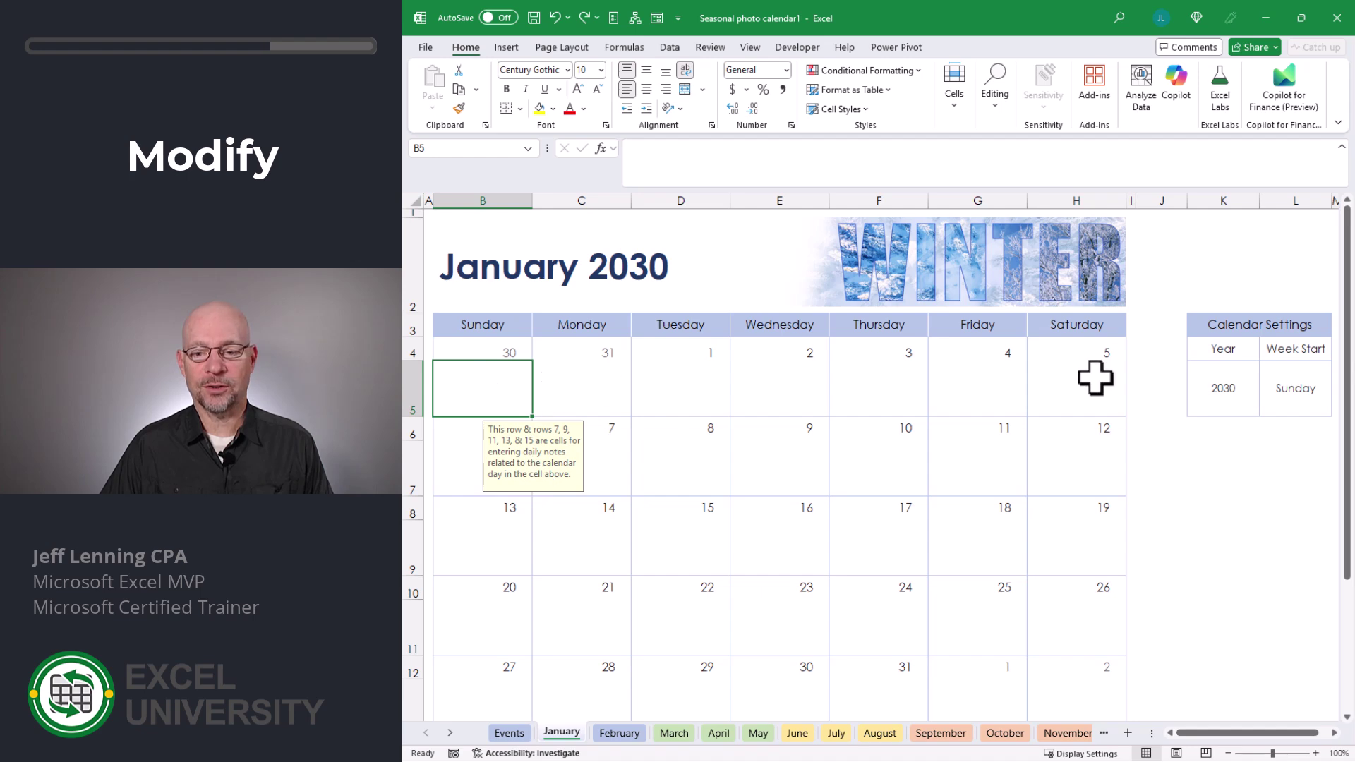
Copy F11 again and paste it as formulas only into January's first note cell C5
{"action": "left_click", "coordinate": [593, 393]}
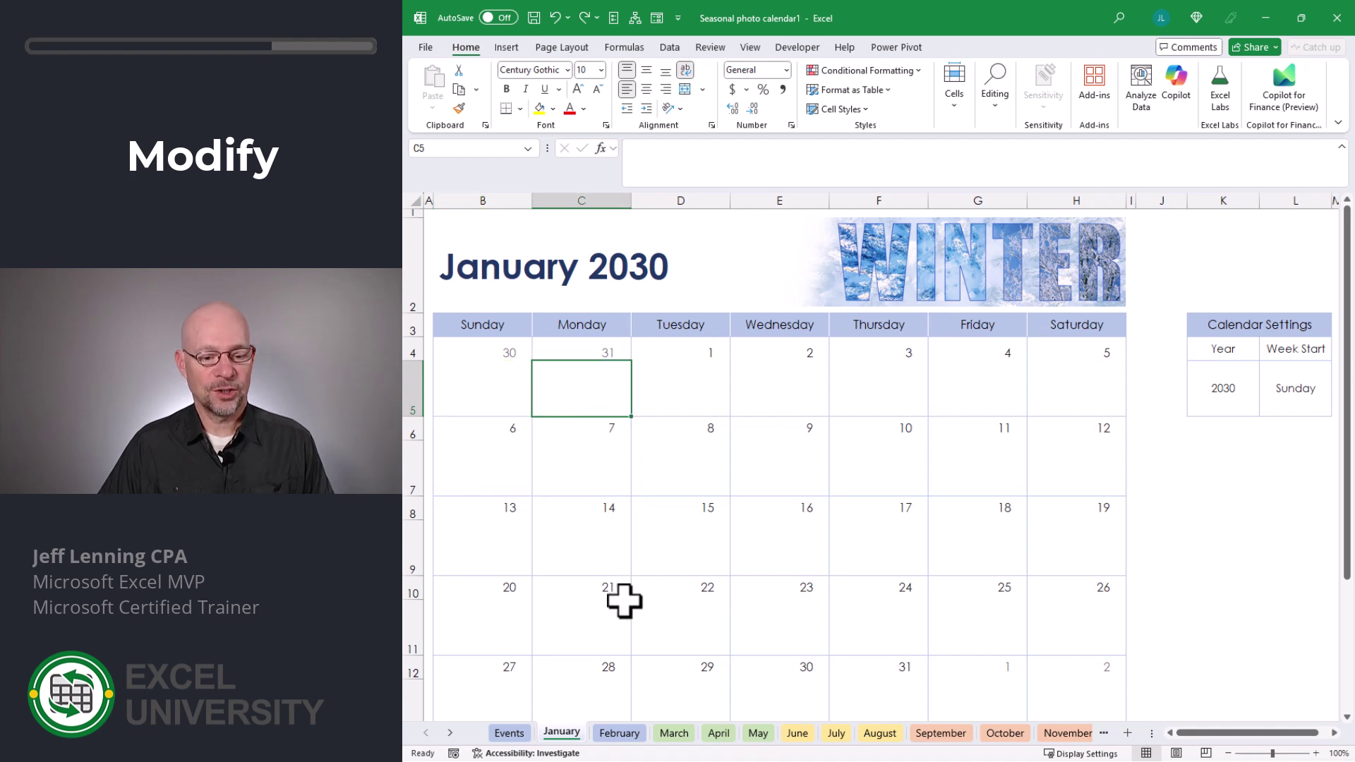
{"action": "left_click", "coordinate": [509, 734]}
{"action": "key", "text": "ctrl+c"}
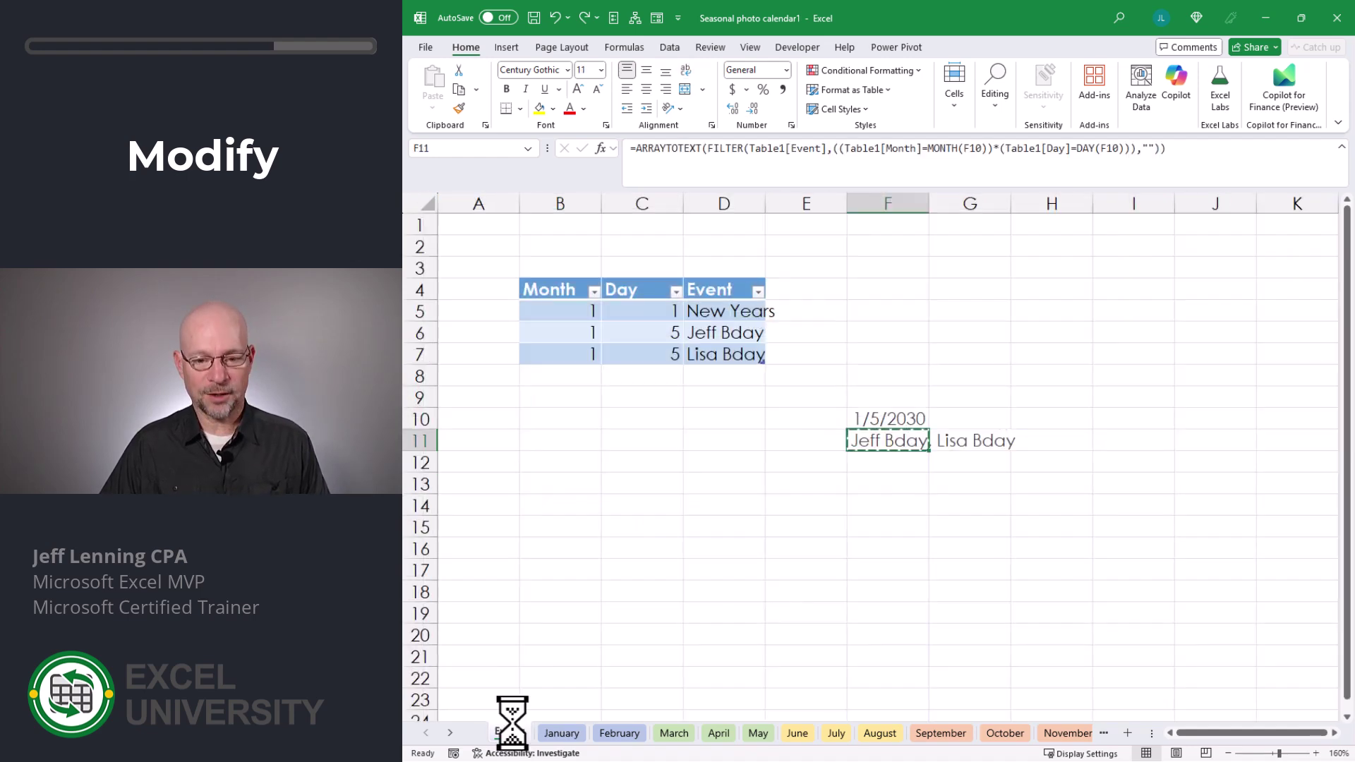
{"action": "left_click", "coordinate": [563, 734]}
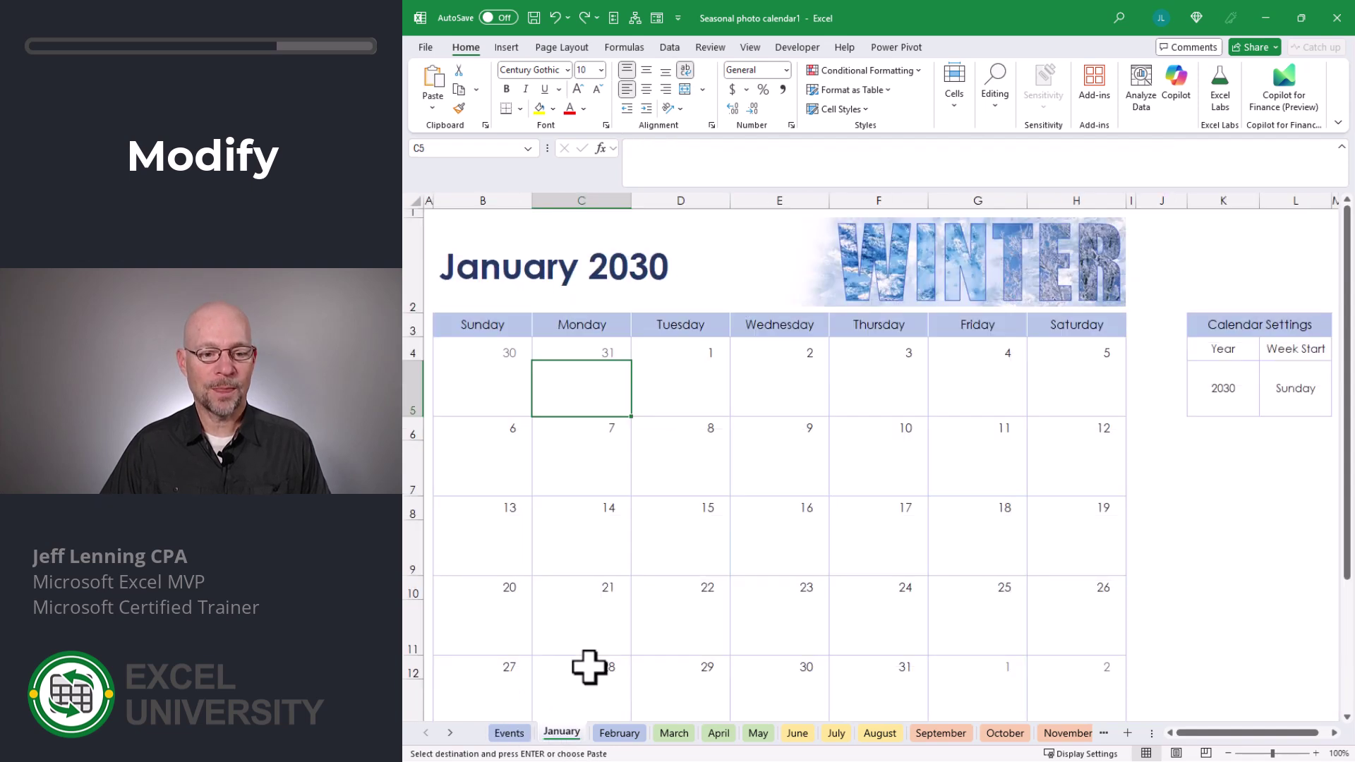
{"action": "left_click", "coordinate": [432, 109]}
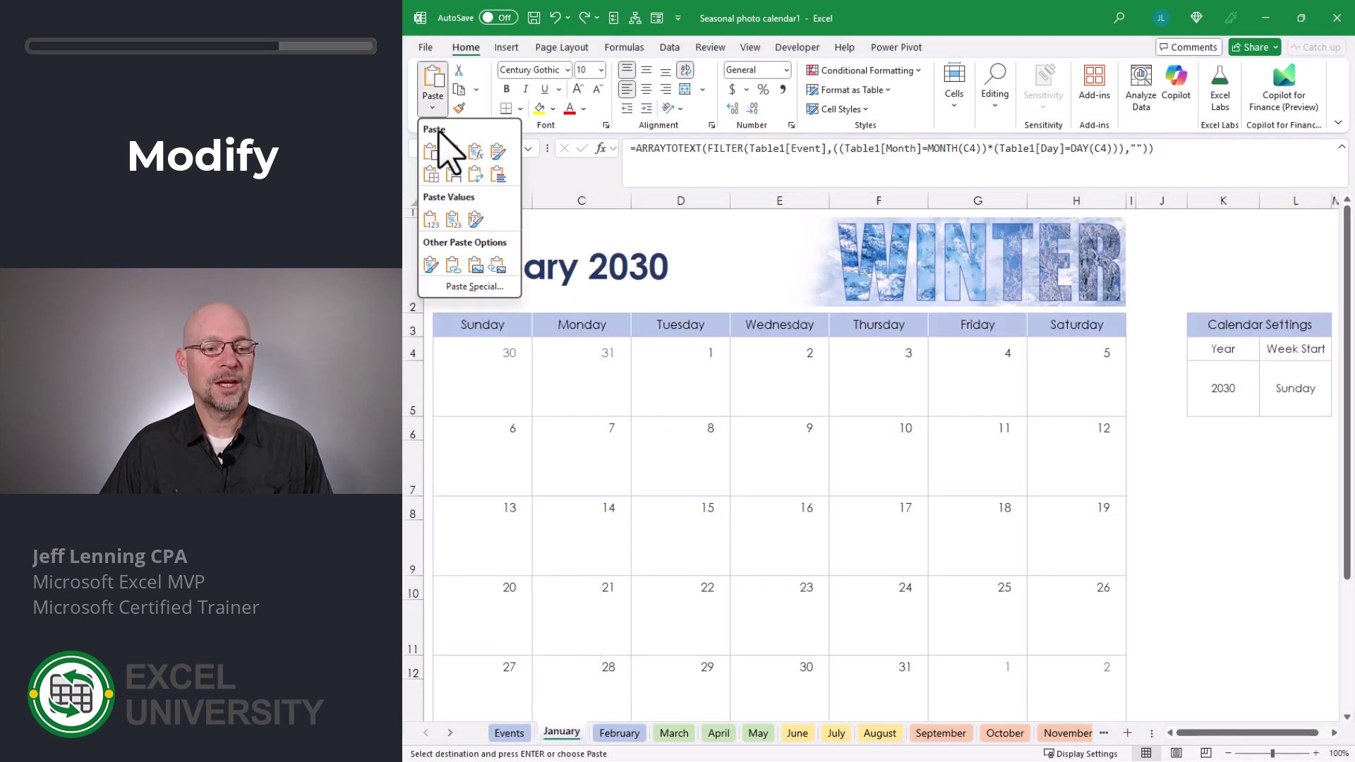
{"action": "left_click", "coordinate": [478, 287]}
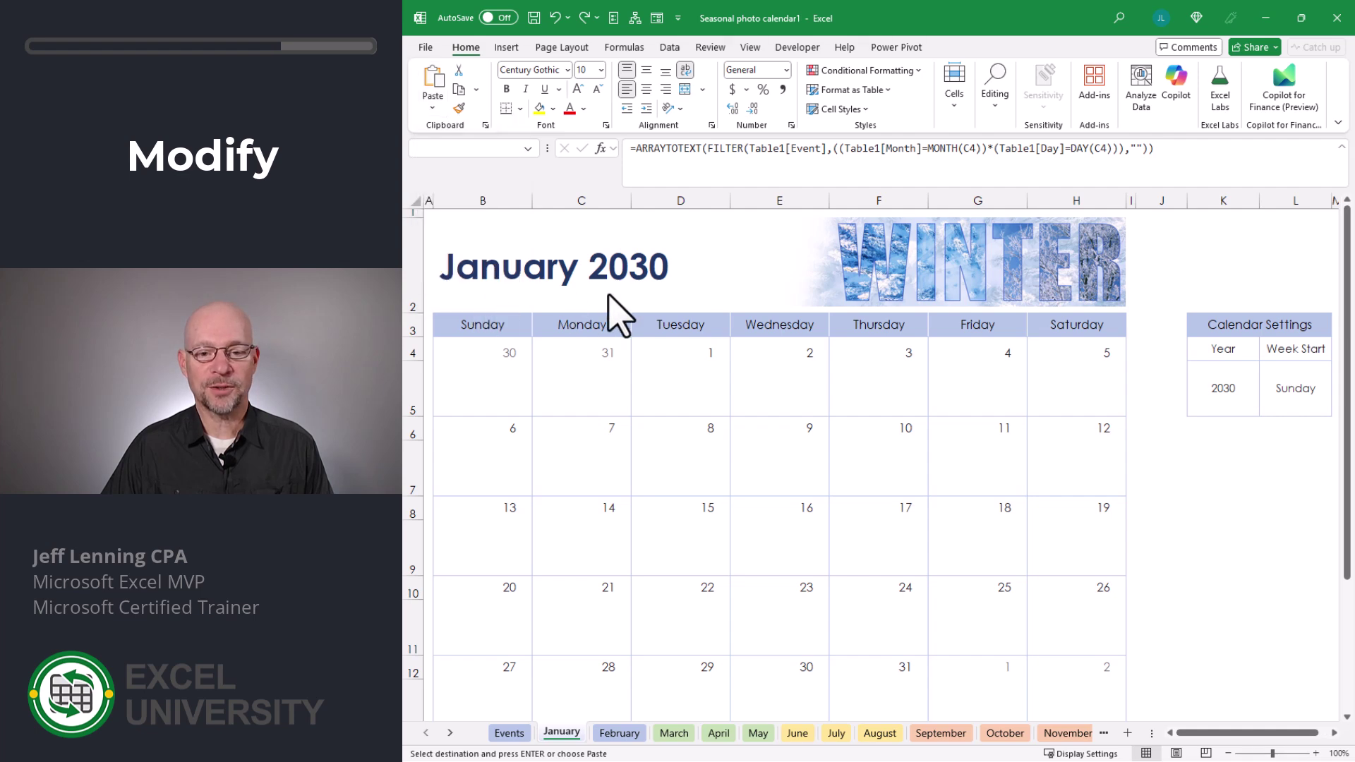
{"action": "left_click", "coordinate": [1044, 289]}
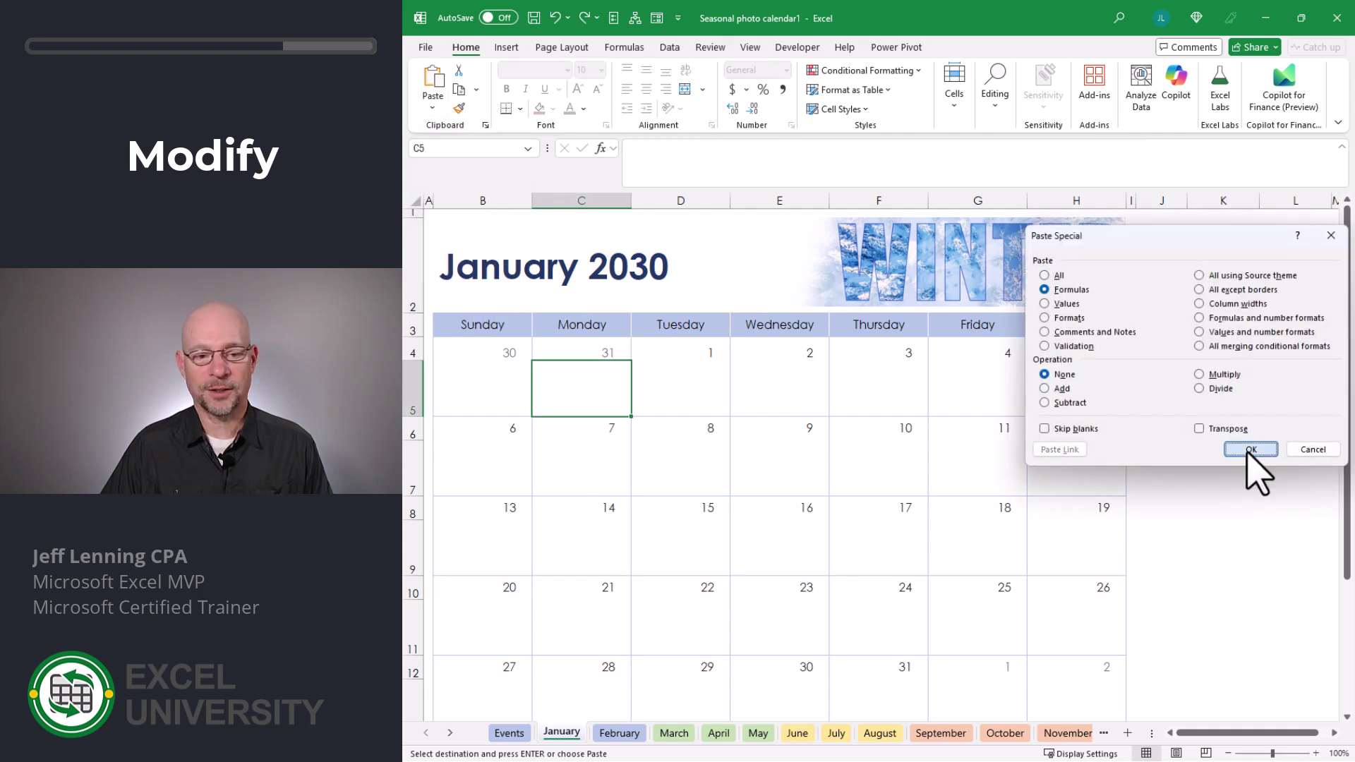
{"action": "left_click", "coordinate": [1250, 449]}
{"action": "left_click_drag", "start_coordinate": [650, 393], "coordinate": [1051, 390]}
Paste the event formula into January's note rows D5:H5, B7:H7, B9:H9, B11:H11 and the last week's row
{"action": "key", "text": "ctrl+v"}
{"action": "left_click_drag", "start_coordinate": [477, 469], "coordinate": [1049, 459]}
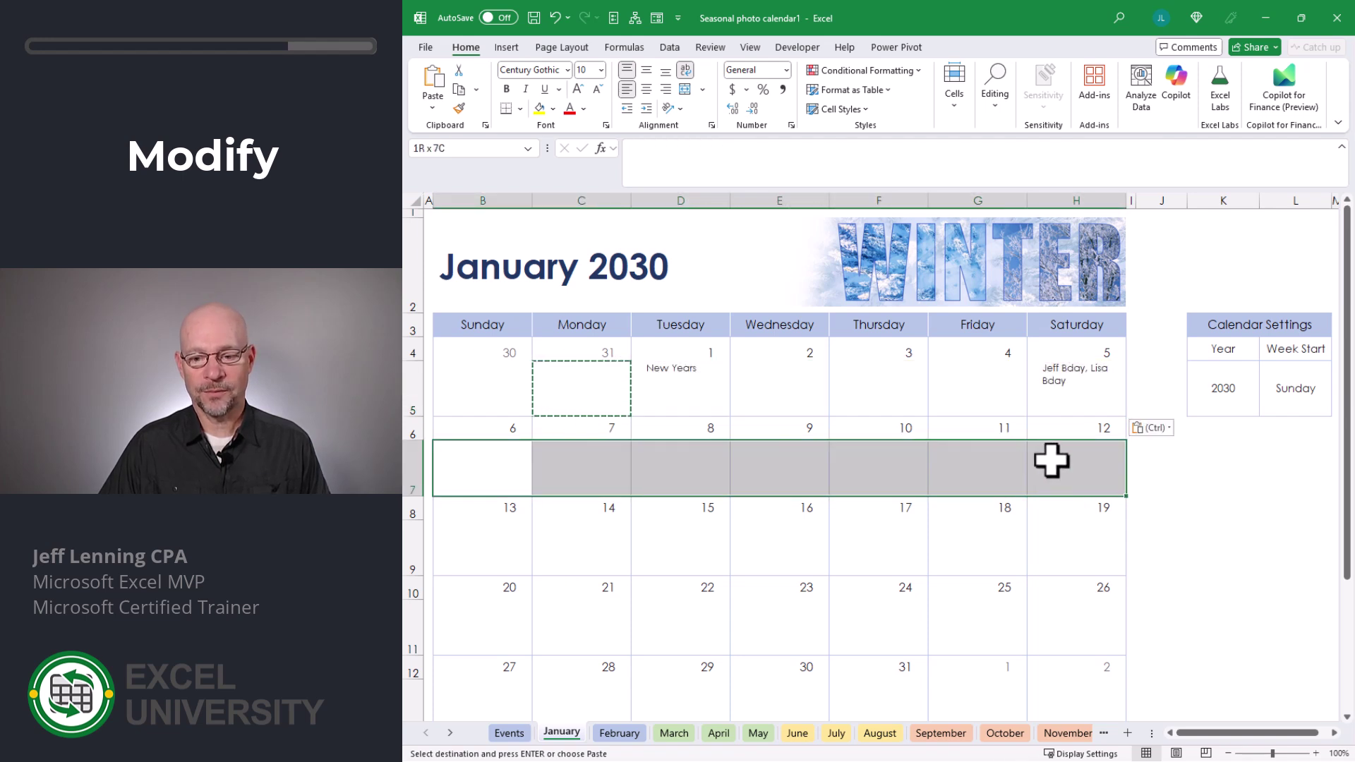
{"action": "left_click_drag", "start_coordinate": [485, 546], "coordinate": [1052, 544]}
{"action": "key", "text": "ctrl+v"}
{"action": "left_click_drag", "start_coordinate": [512, 635], "coordinate": [1047, 632]}
{"action": "key", "text": "ctrl+v"}
{"action": "left_click_drag", "start_coordinate": [504, 702], "coordinate": [1056, 701]}
{"action": "key", "text": "ctrl+v"}
{"action": "scroll", "coordinate": [1056, 702], "scroll_direction": "down", "scroll_amount": 2}
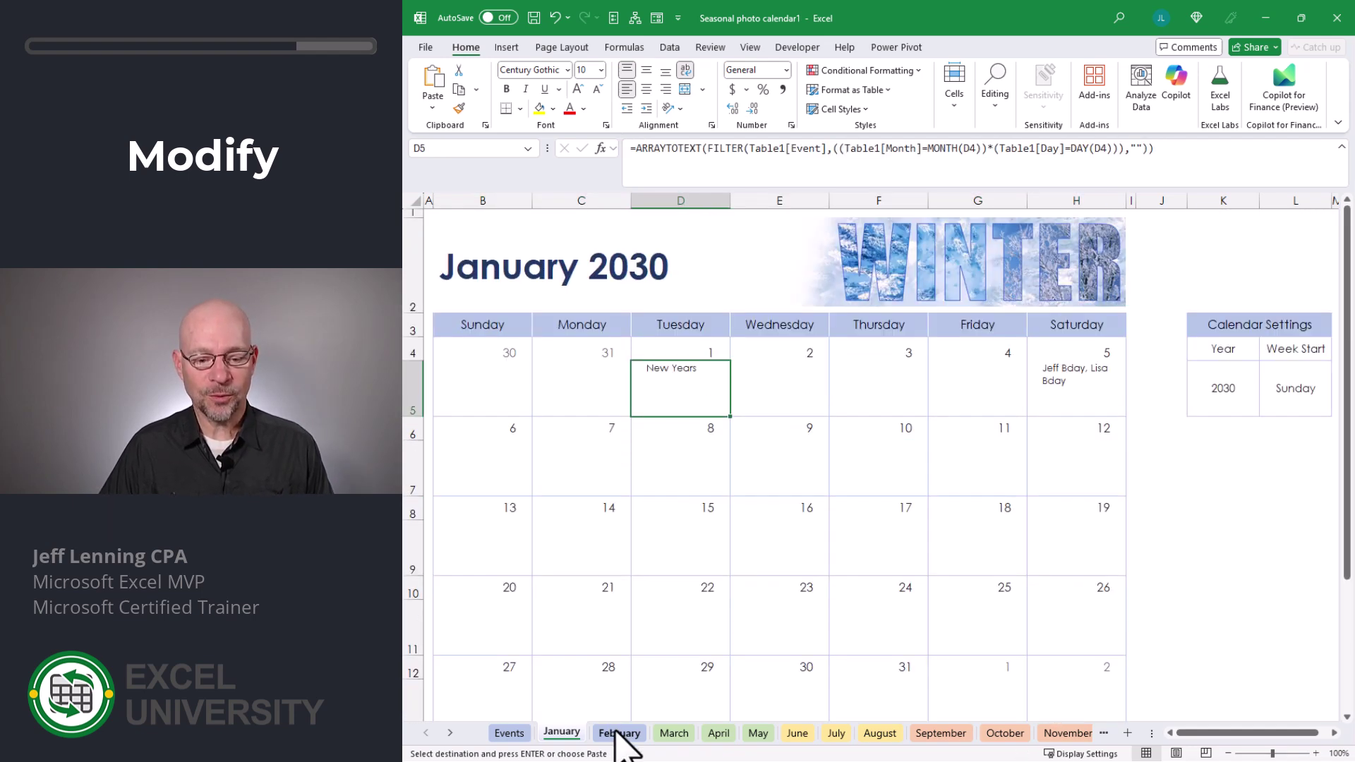
Select the February tab, then Shift-select the December tab to group February–December
{"action": "left_click", "coordinate": [619, 733]}
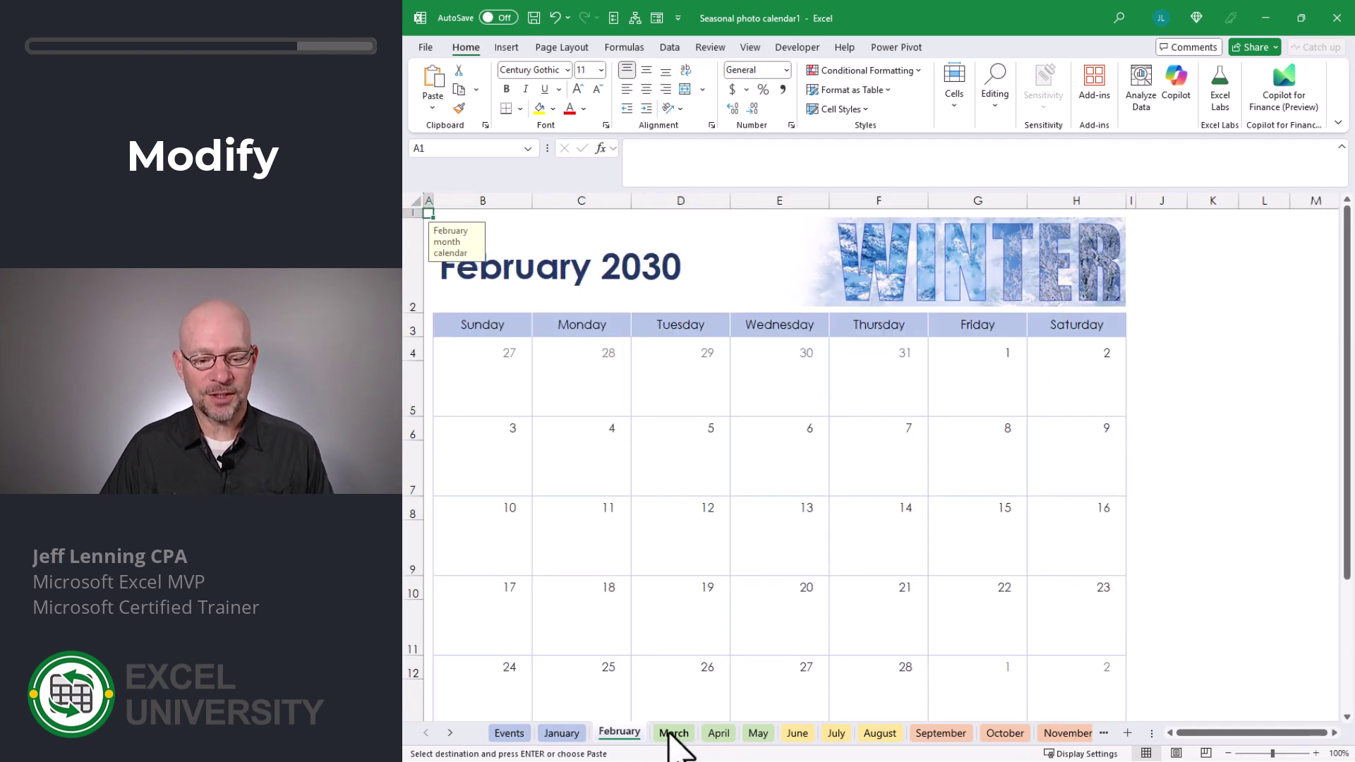
{"action": "left_click", "coordinate": [674, 733]}
{"action": "left_click", "coordinate": [718, 733]}
{"action": "left_click", "coordinate": [758, 734]}
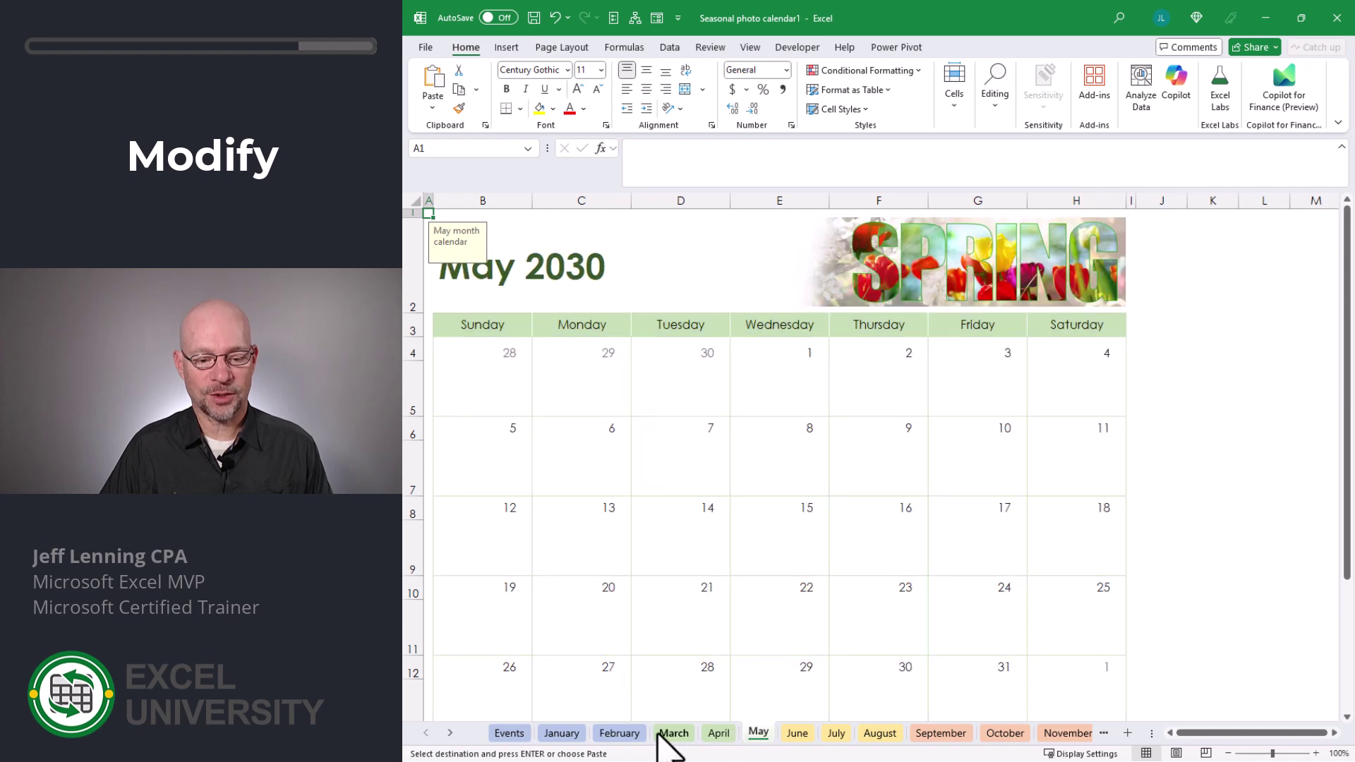
{"action": "left_click", "coordinate": [619, 734]}
{"action": "left_click", "coordinate": [449, 733]}
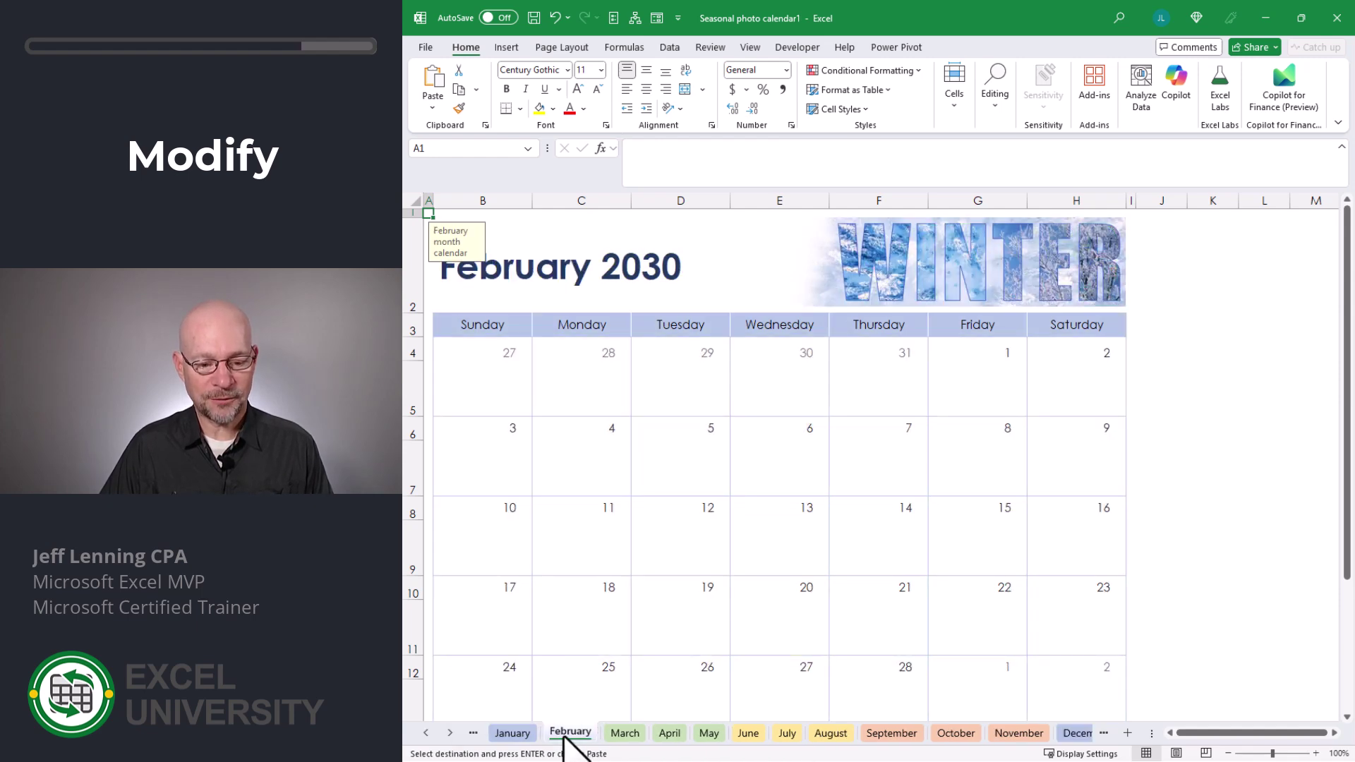
{"action": "left_click", "coordinate": [450, 734]}
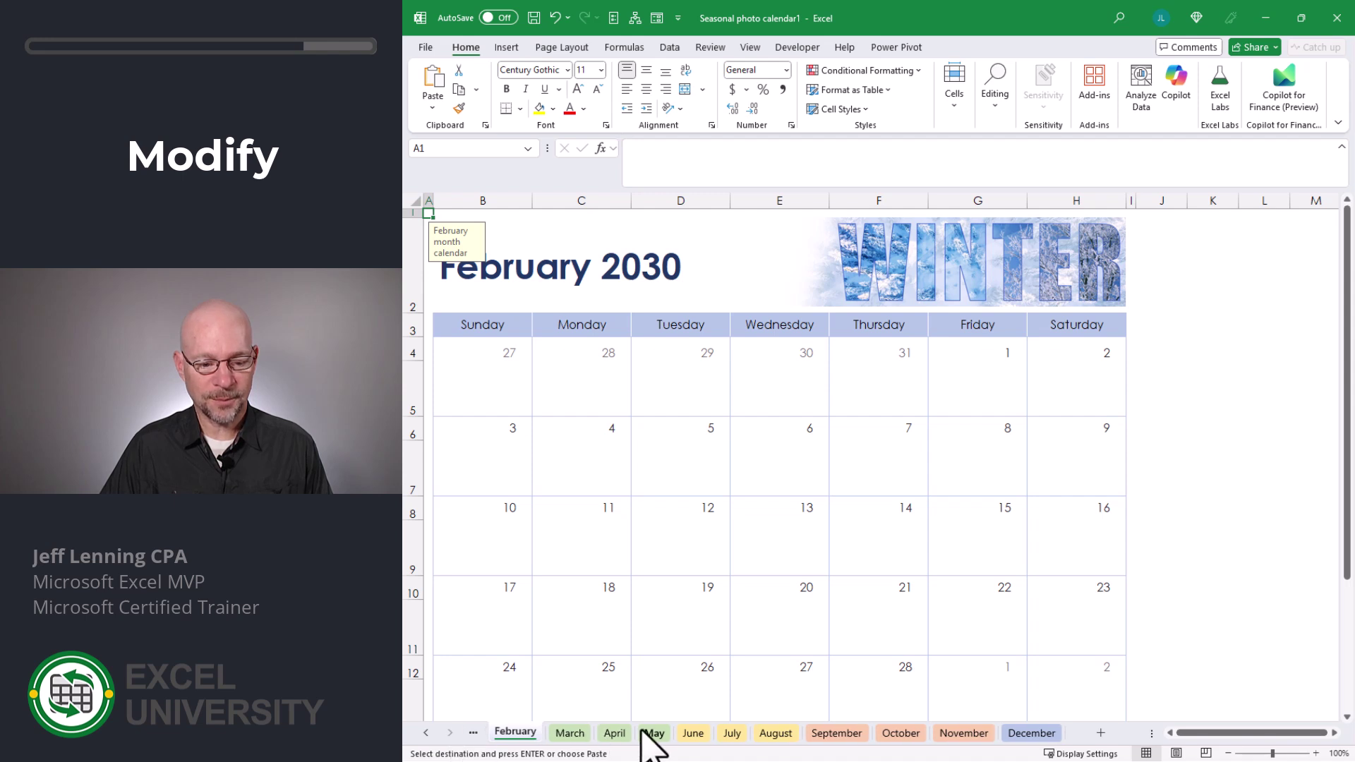
{"action": "left_click", "coordinate": [1033, 734], "text": "shift"}
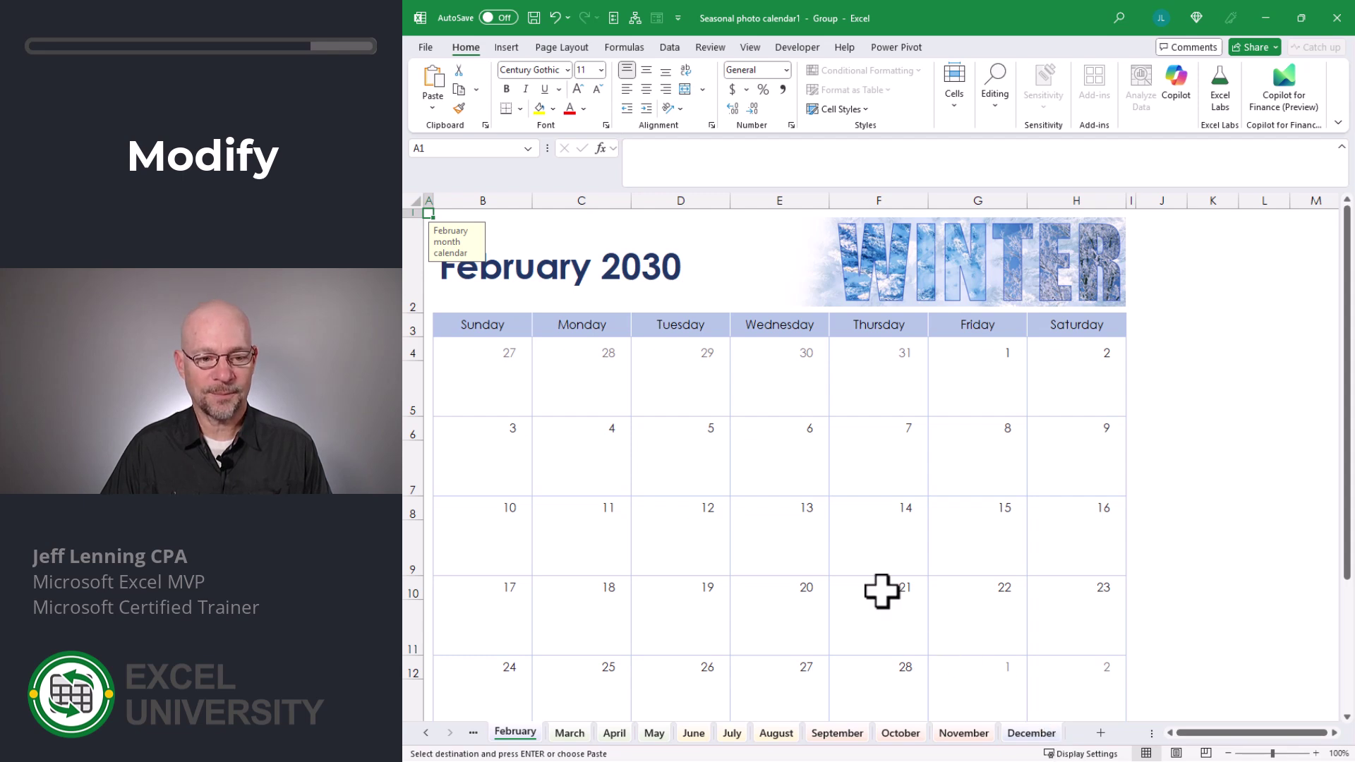
{"action": "left_click_drag", "start_coordinate": [508, 393], "coordinate": [1049, 387]}
Paste the event formula as formulas only into the grouped sheets' first note row B5:H5
{"action": "left_click", "coordinate": [432, 107]}
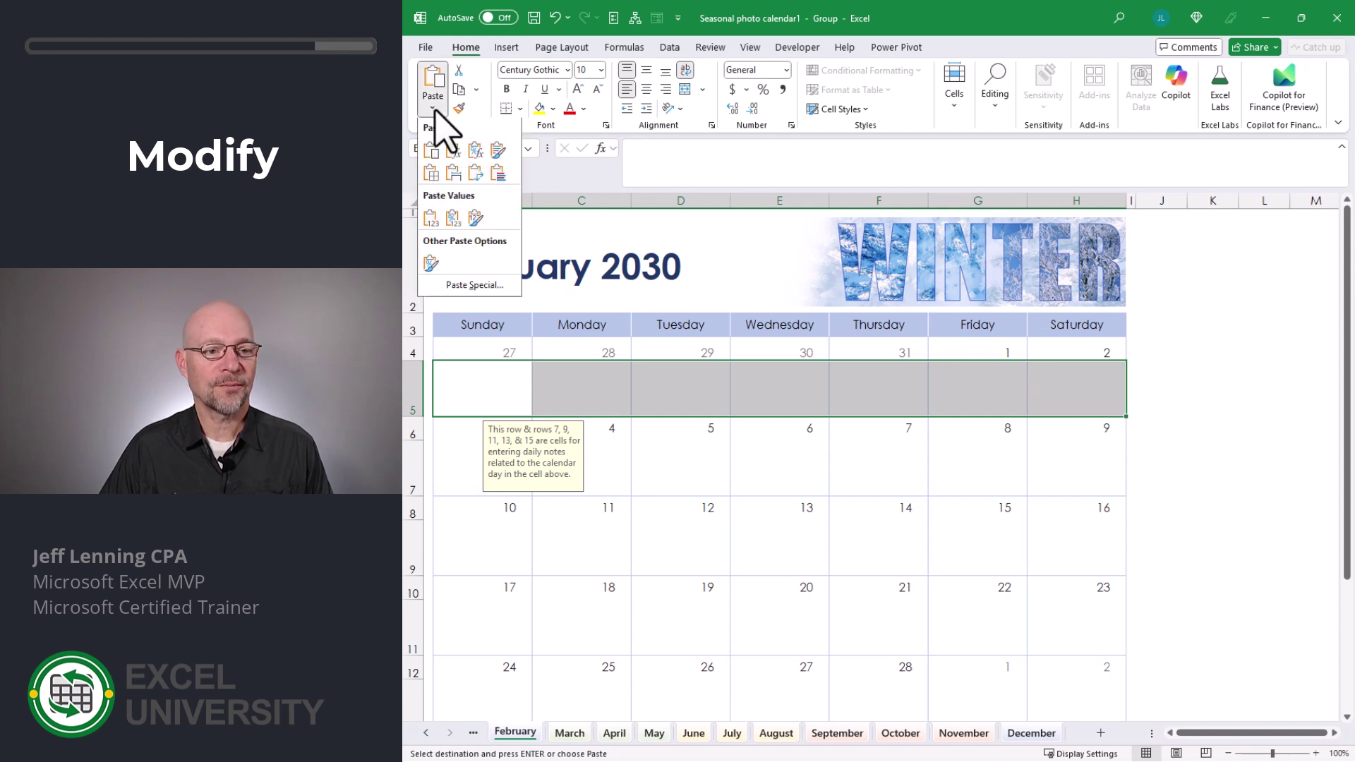
{"action": "left_click", "coordinate": [473, 287]}
{"action": "left_click", "coordinate": [1048, 289]}
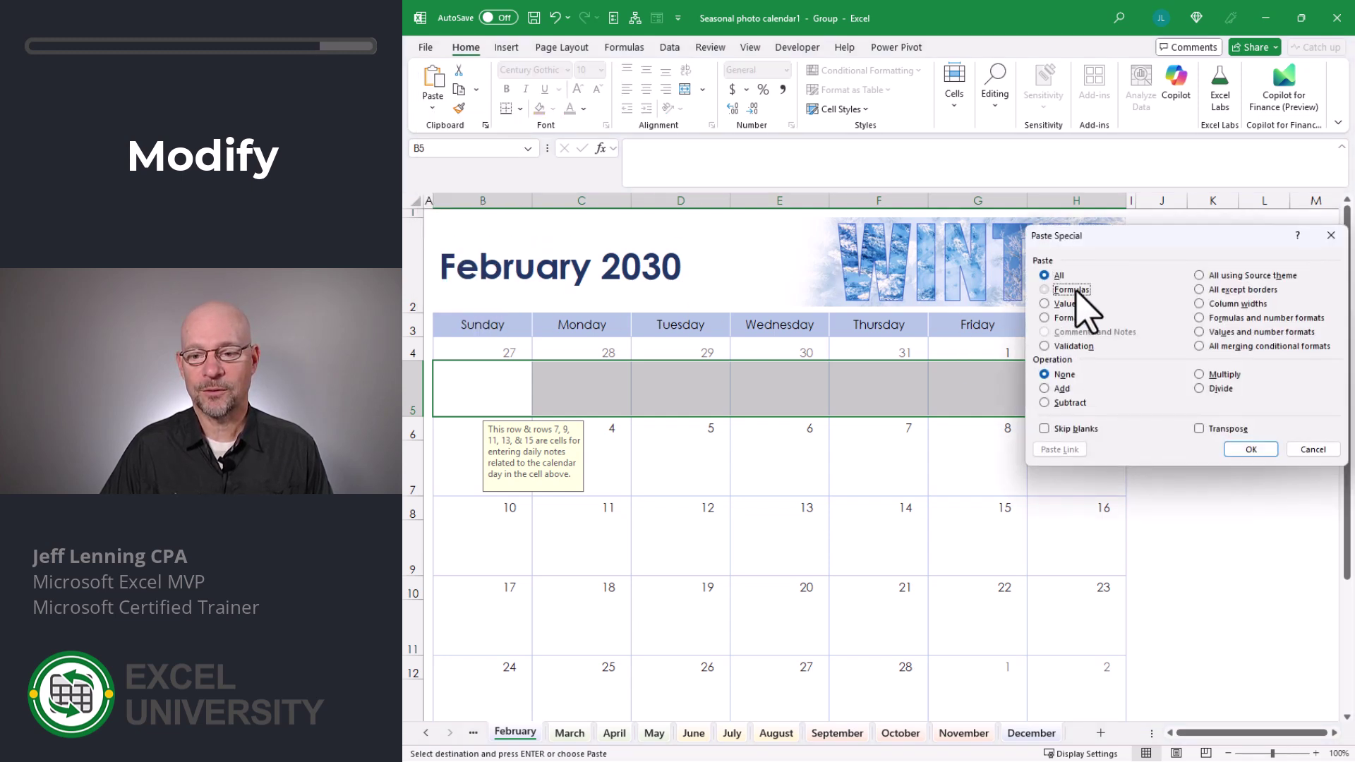
{"action": "left_click", "coordinate": [1251, 449]}
Paste formulas only into note rows B7:H7, B9:H9, B11:H11 and the last week's row, then end copy mode
{"action": "left_click_drag", "start_coordinate": [482, 466], "coordinate": [1052, 463]}
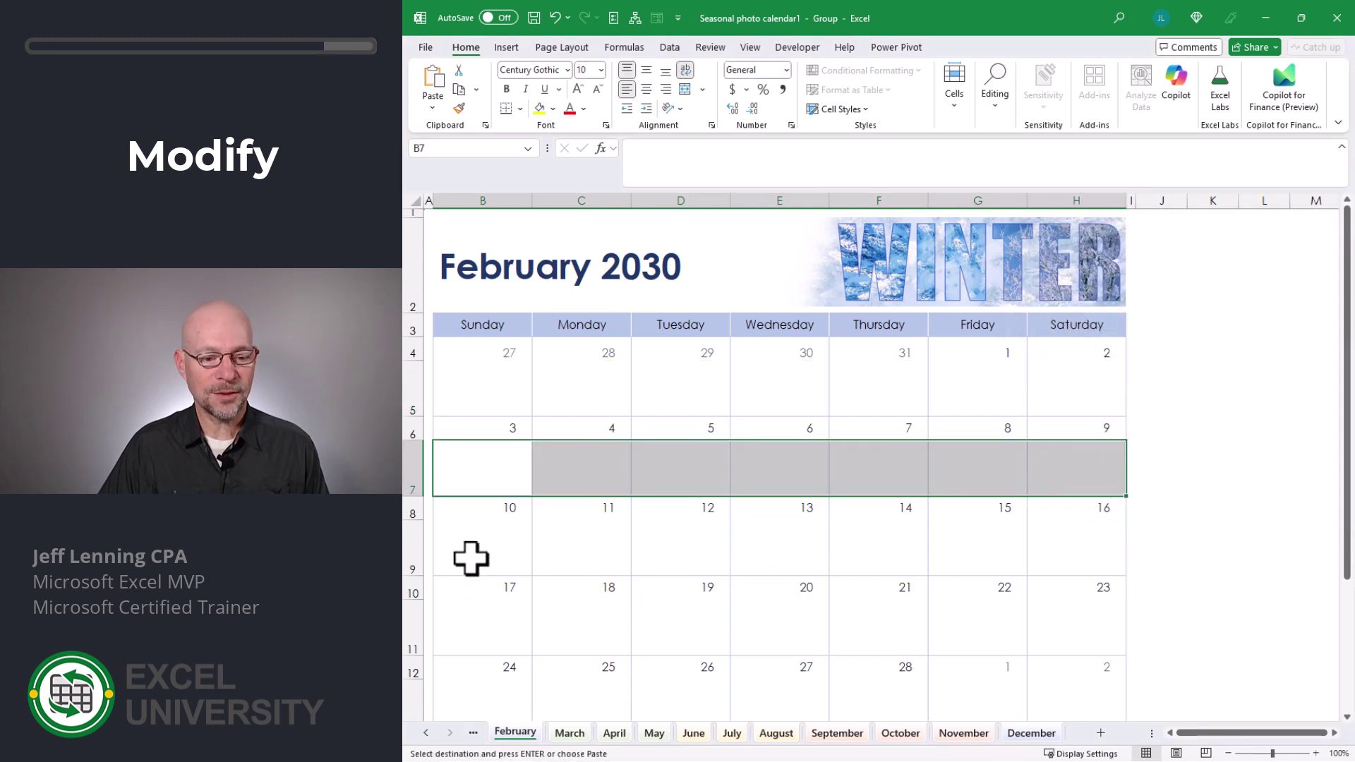
{"action": "left_click_drag", "start_coordinate": [469, 556], "coordinate": [1049, 553], "text": "ctrl"}
{"action": "left_click_drag", "start_coordinate": [489, 628], "coordinate": [1064, 627], "text": "ctrl"}
{"action": "left_click_drag", "start_coordinate": [499, 705], "coordinate": [1070, 701], "text": "ctrl"}
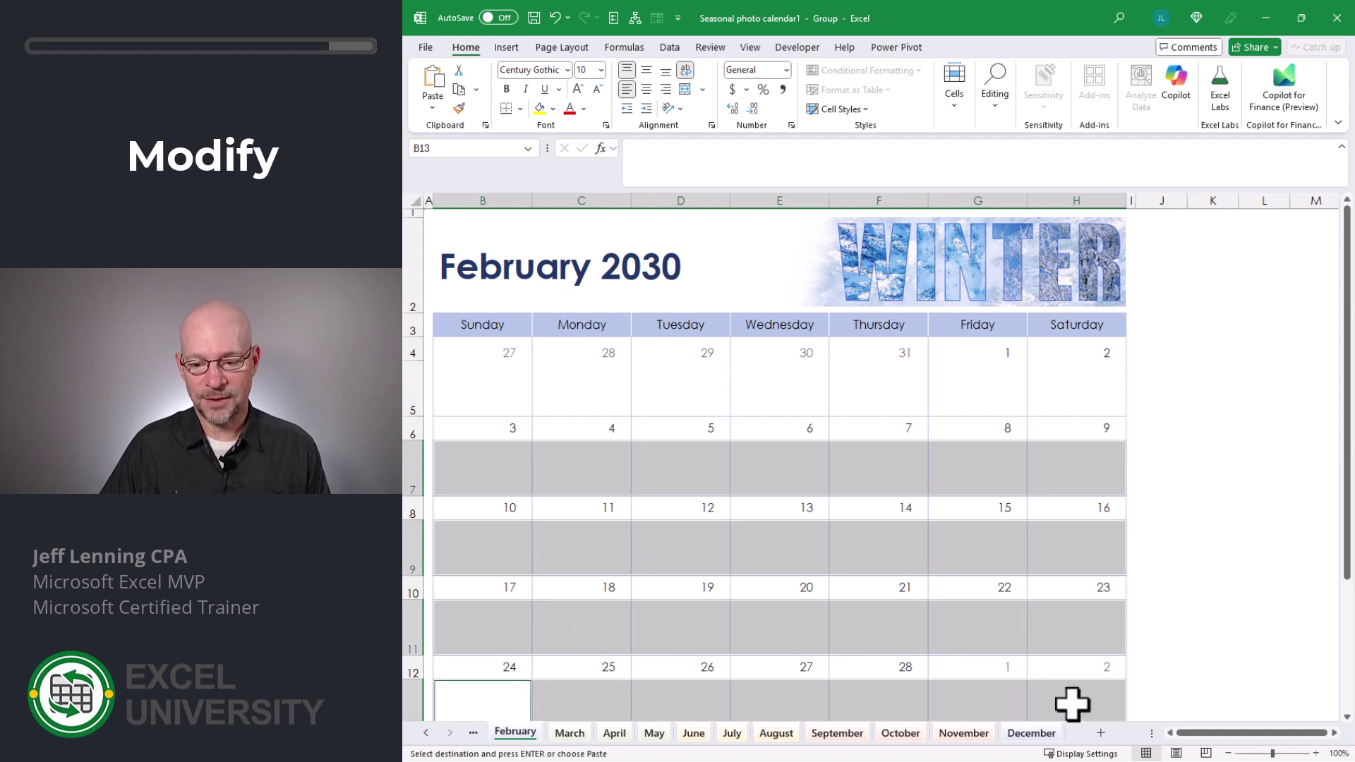
{"action": "left_click", "coordinate": [433, 108]}
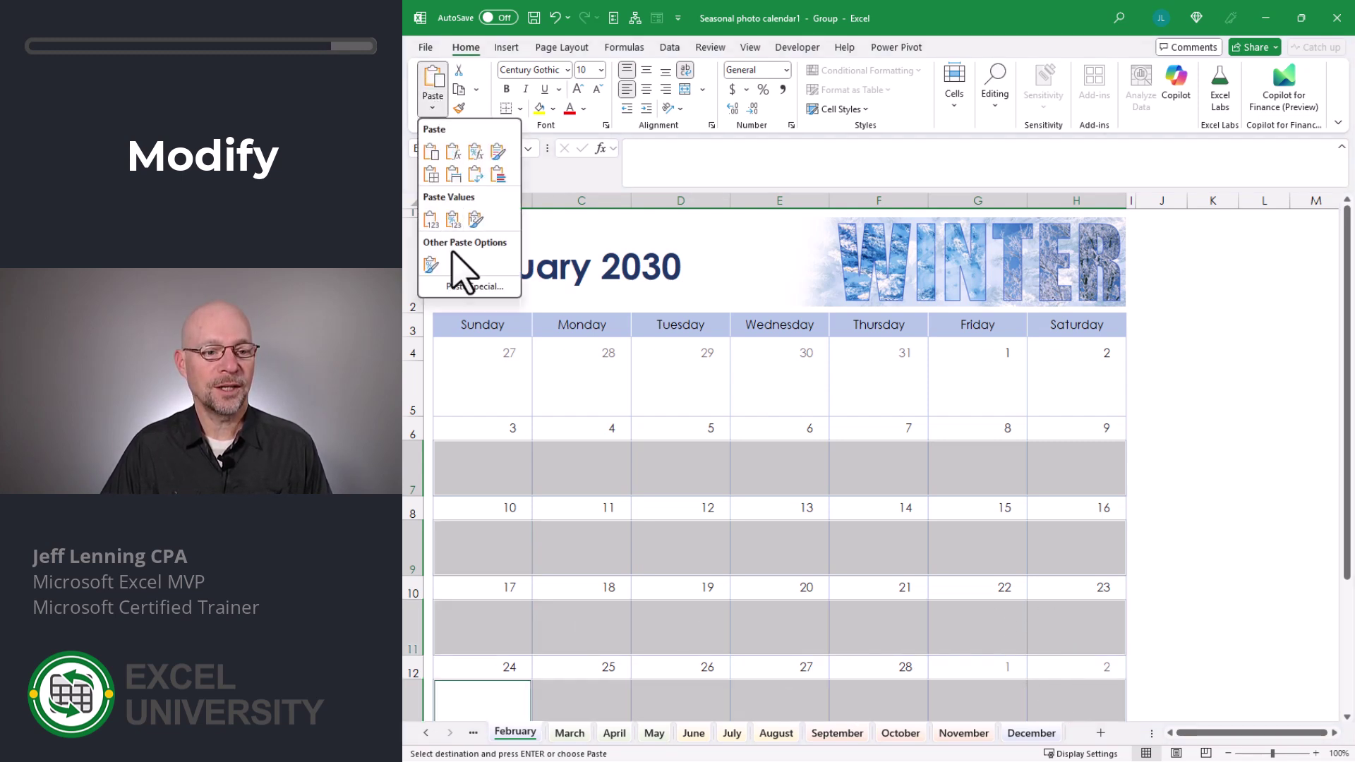
{"action": "left_click", "coordinate": [484, 294]}
{"action": "left_click", "coordinate": [1071, 289]}
{"action": "left_click", "coordinate": [1250, 449]}
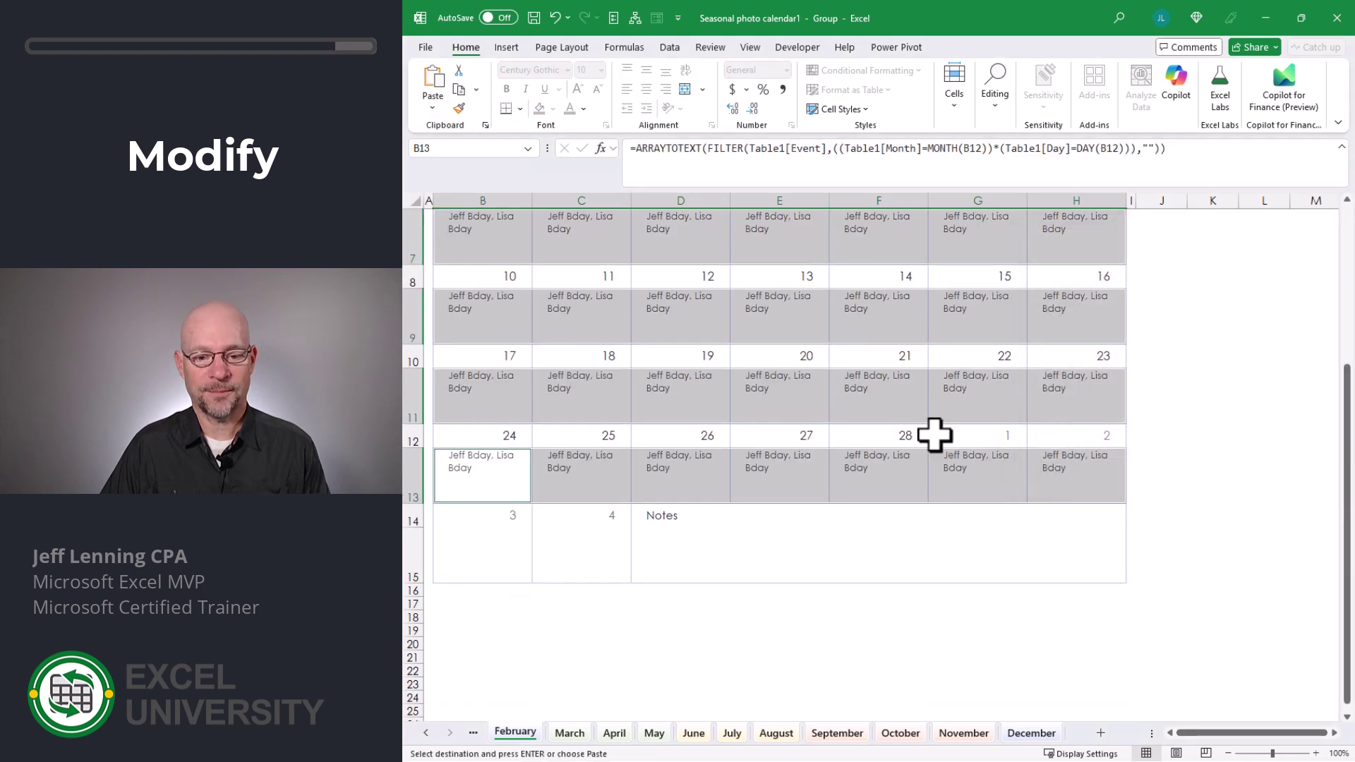
{"action": "key", "text": "Escape"}
{"action": "scroll", "coordinate": [792, 417], "scroll_direction": "up", "scroll_amount": 2}
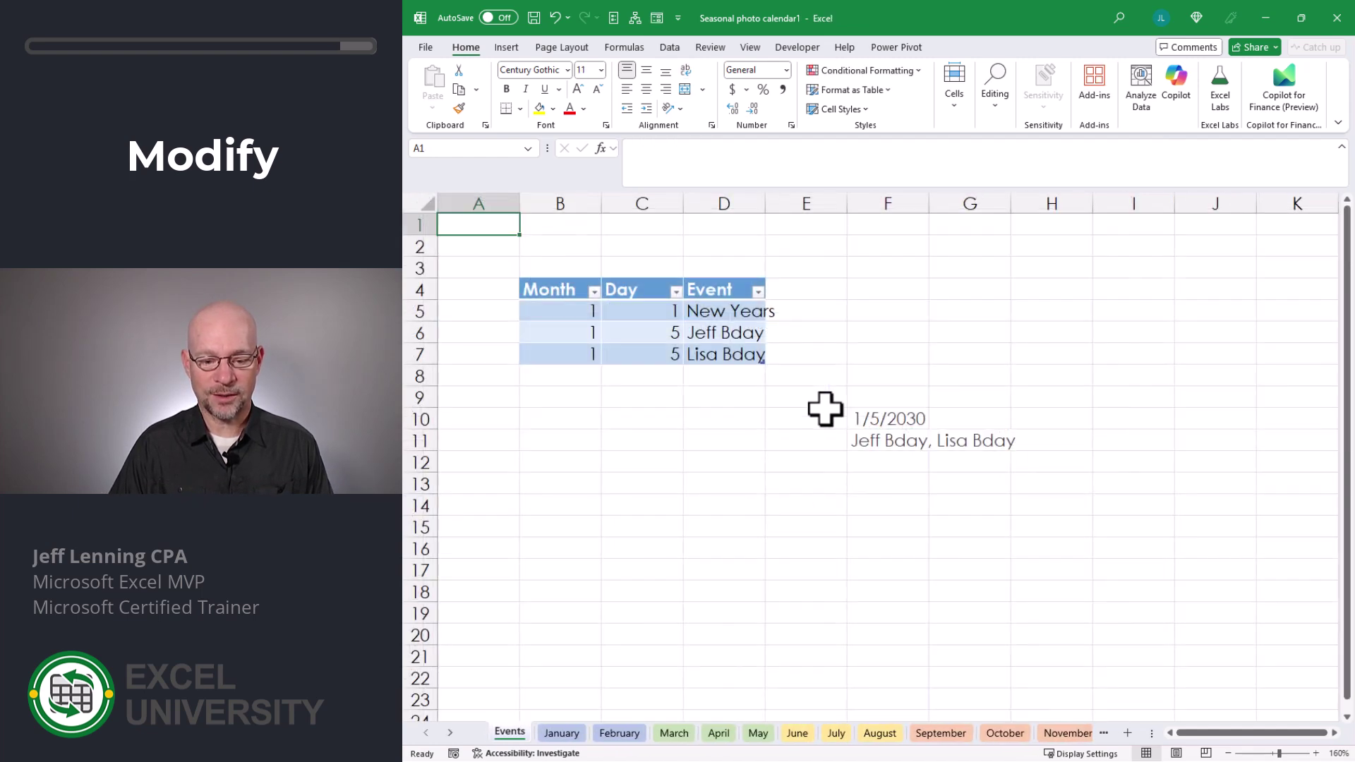
Change the second birthday's day to 10 in the Events table
{"action": "key", "text": "ctrl+Page_Down"}
{"action": "key", "text": "ctrl+Page_Down"}
{"action": "key", "text": "ctrl+Page_Down"}
{"action": "key", "text": "ctrl+Page_Down"}
{"action": "key", "text": "ctrl+Page_Down"}
{"action": "key", "text": "ctrl+Page_Down"}
{"action": "key", "text": "ctrl+Page_Down"}
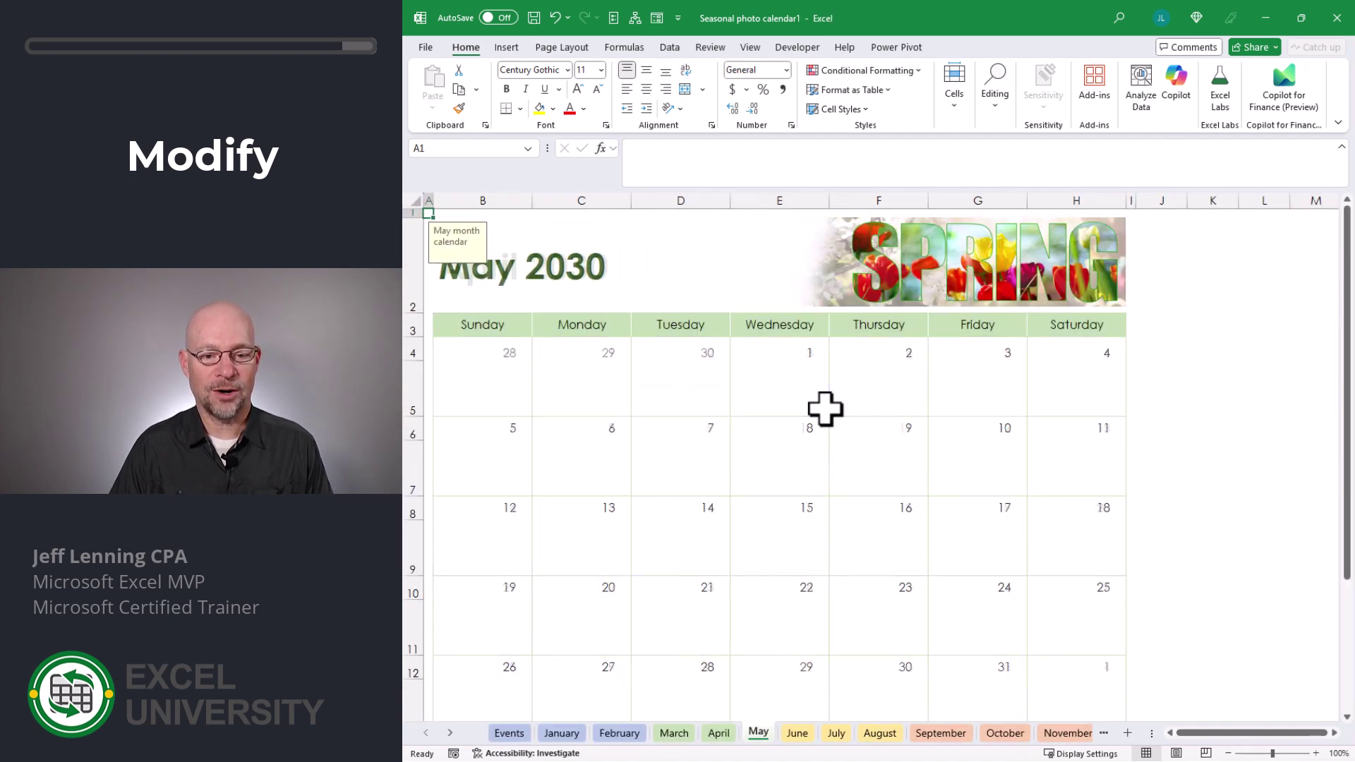
{"action": "key", "text": "ctrl+Page_Down"}
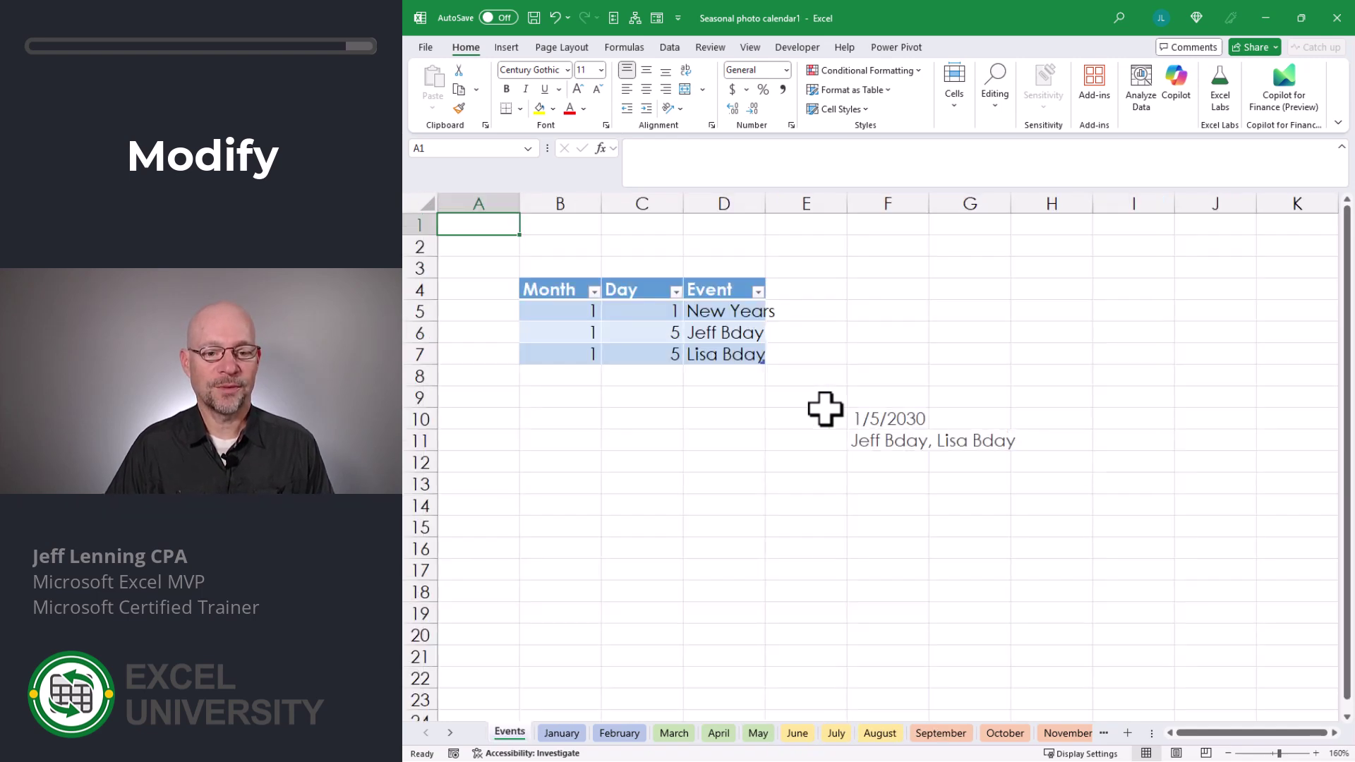
{"action": "key", "text": "Right"}
{"action": "key", "text": "Right"}
{"action": "key", "text": "Down"}
{"action": "key", "text": "Down"}
{"action": "key", "text": "Down"}
{"action": "key", "text": "Down"}
{"action": "key", "text": "Down"}
{"action": "key", "text": "Down"}
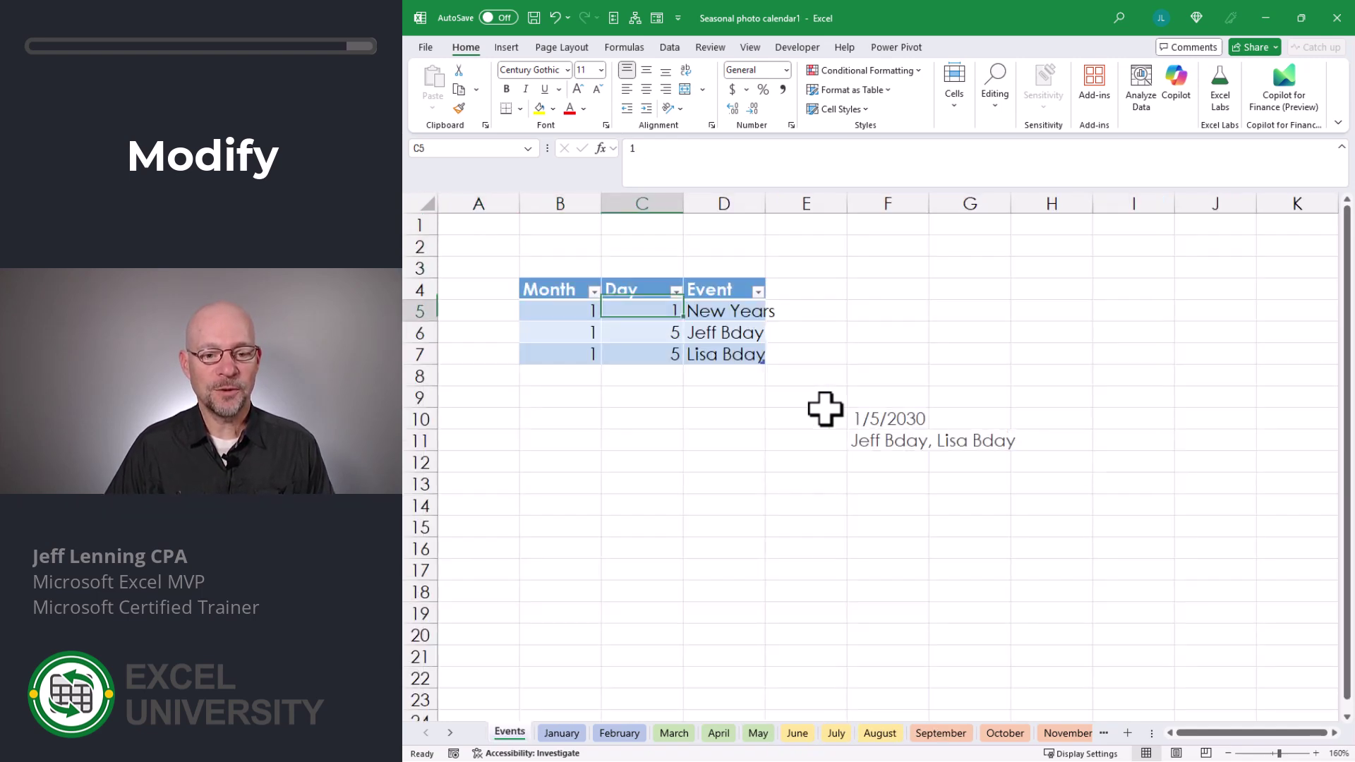
{"action": "type", "text": "10"}
{"action": "key", "text": "Return"}
Add a V-day event for month 2, day 14 to the Events table
{"action": "key", "text": "Left"}
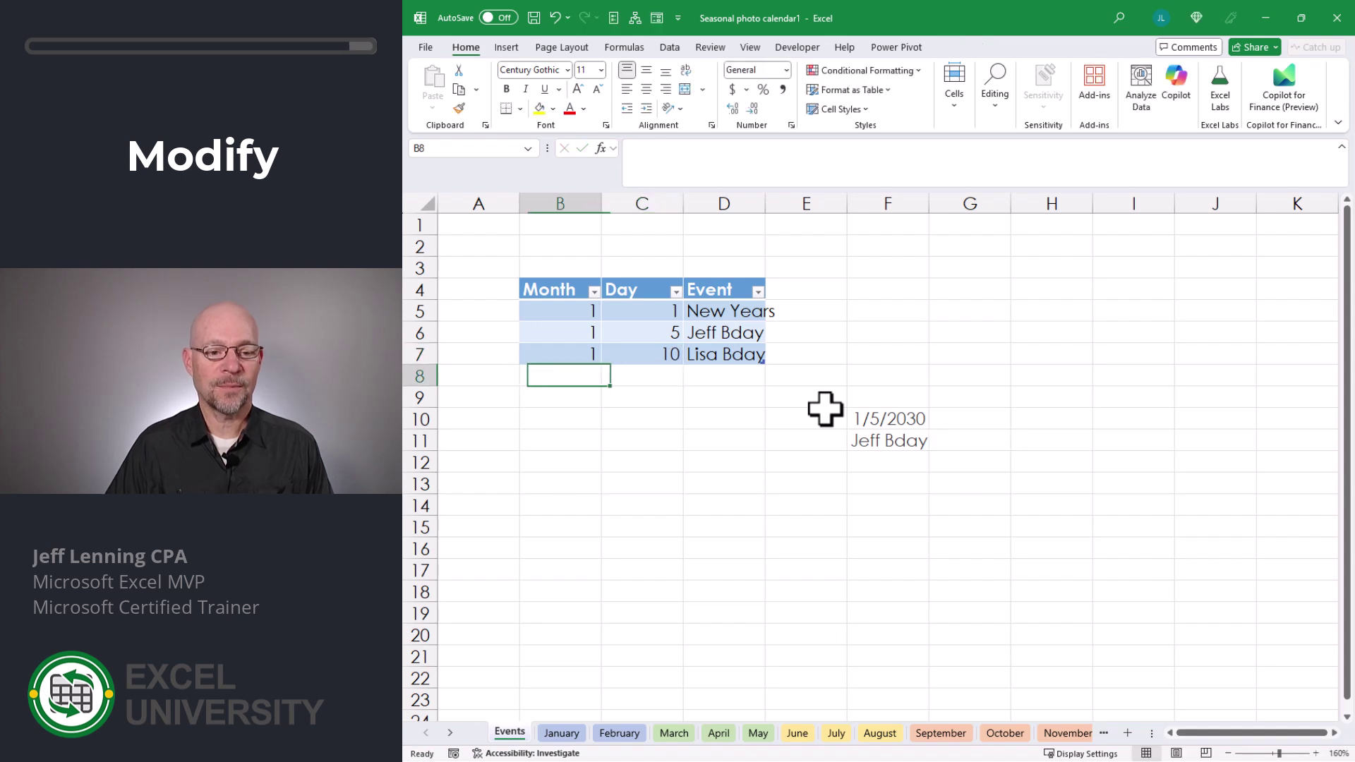
{"action": "type", "text": "2"}
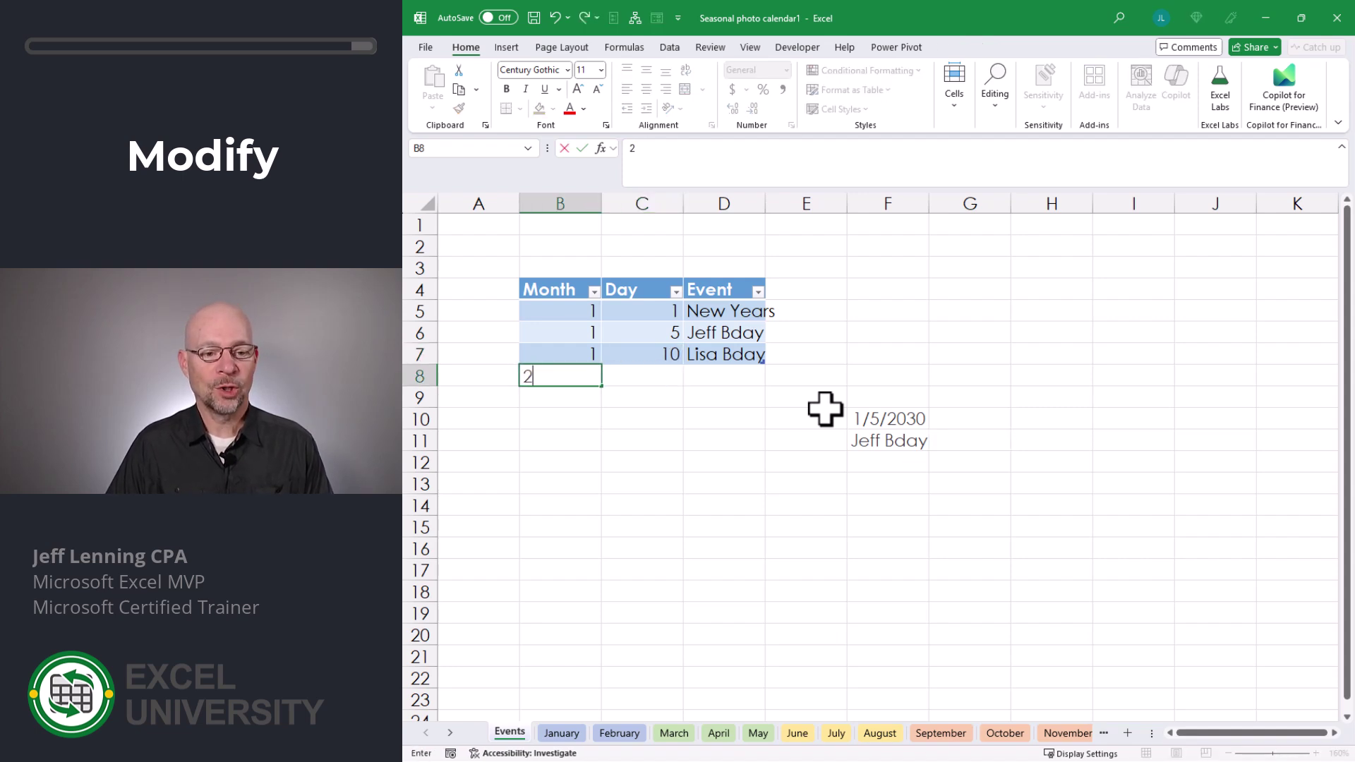
{"action": "key", "text": "Tab"}
{"action": "type", "text": "14"}
{"action": "key", "text": "Tab"}
{"action": "type", "text": "V"}
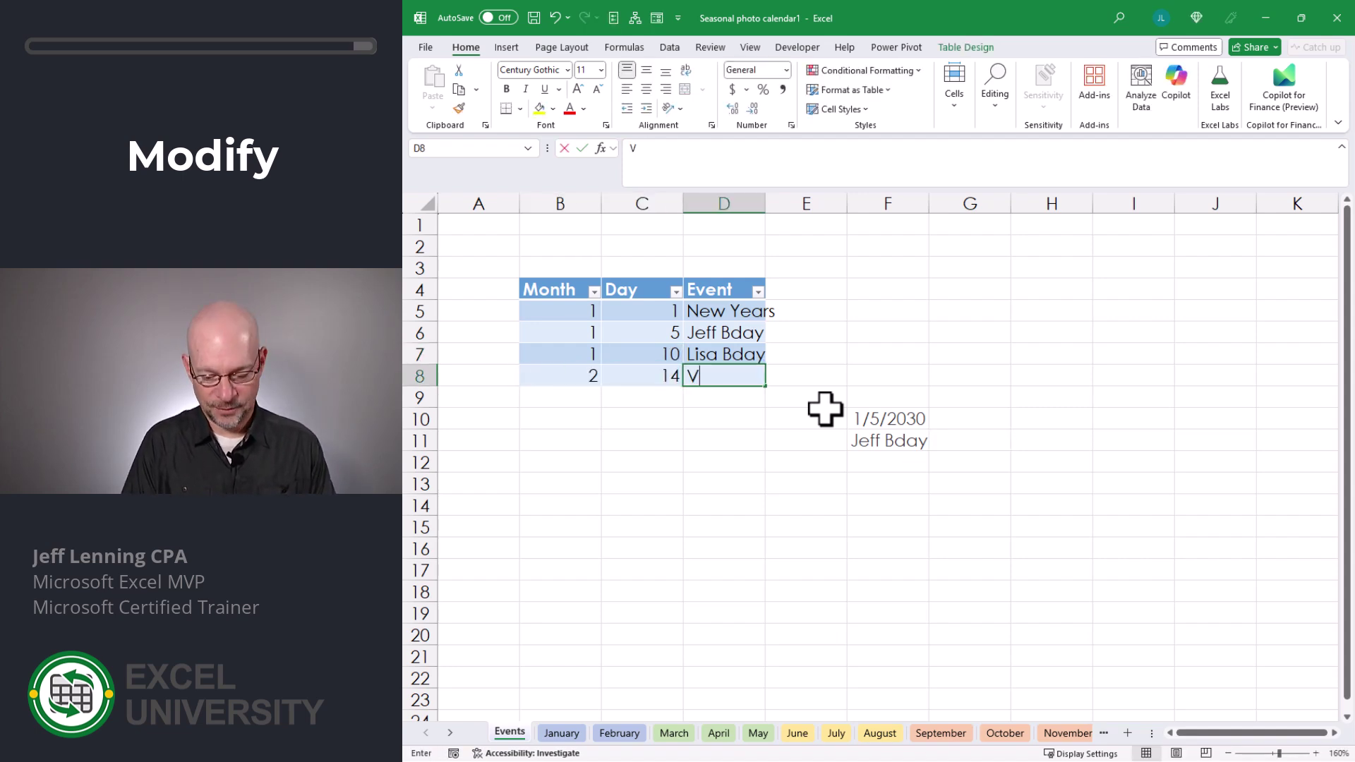
{"action": "type", "text": "-day"}
{"action": "key", "text": "Return"}
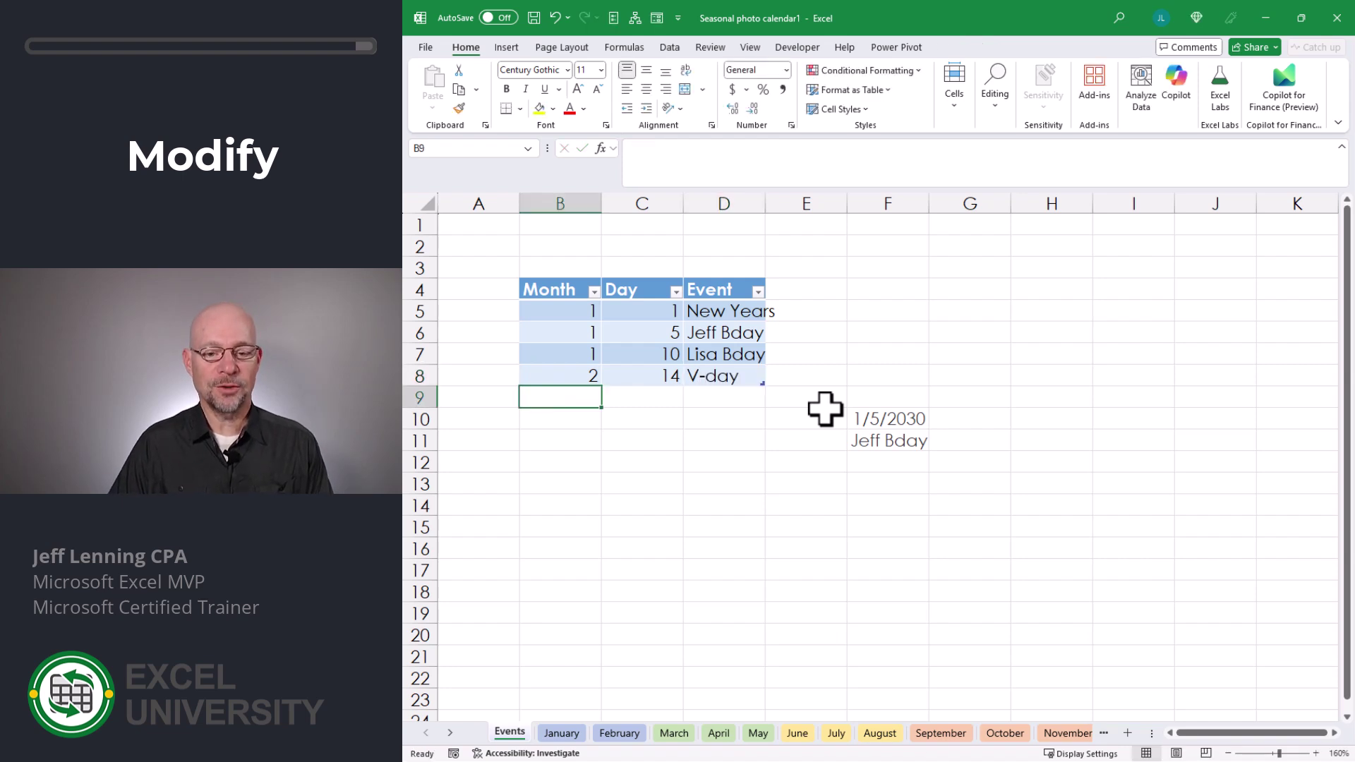
{"action": "left_click", "coordinate": [561, 734]}
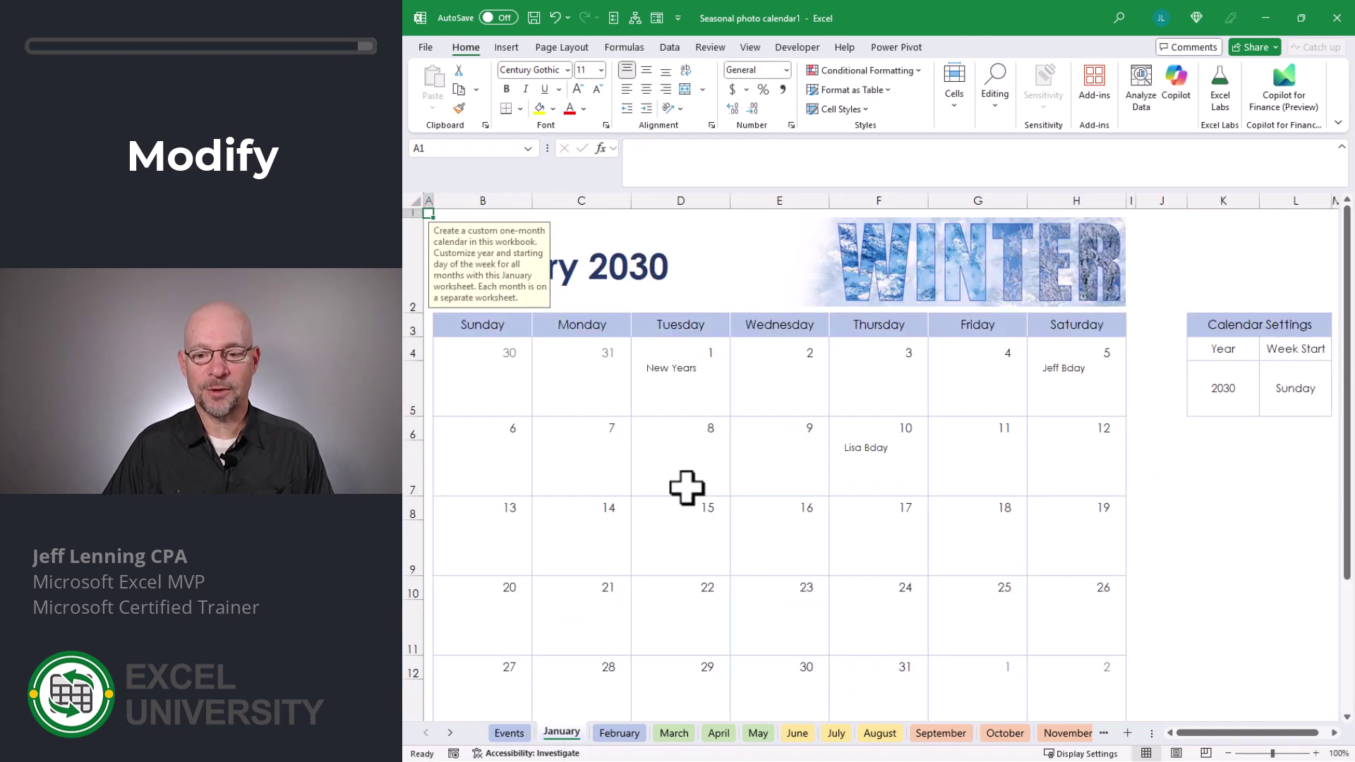
{"action": "left_click", "coordinate": [620, 733]}
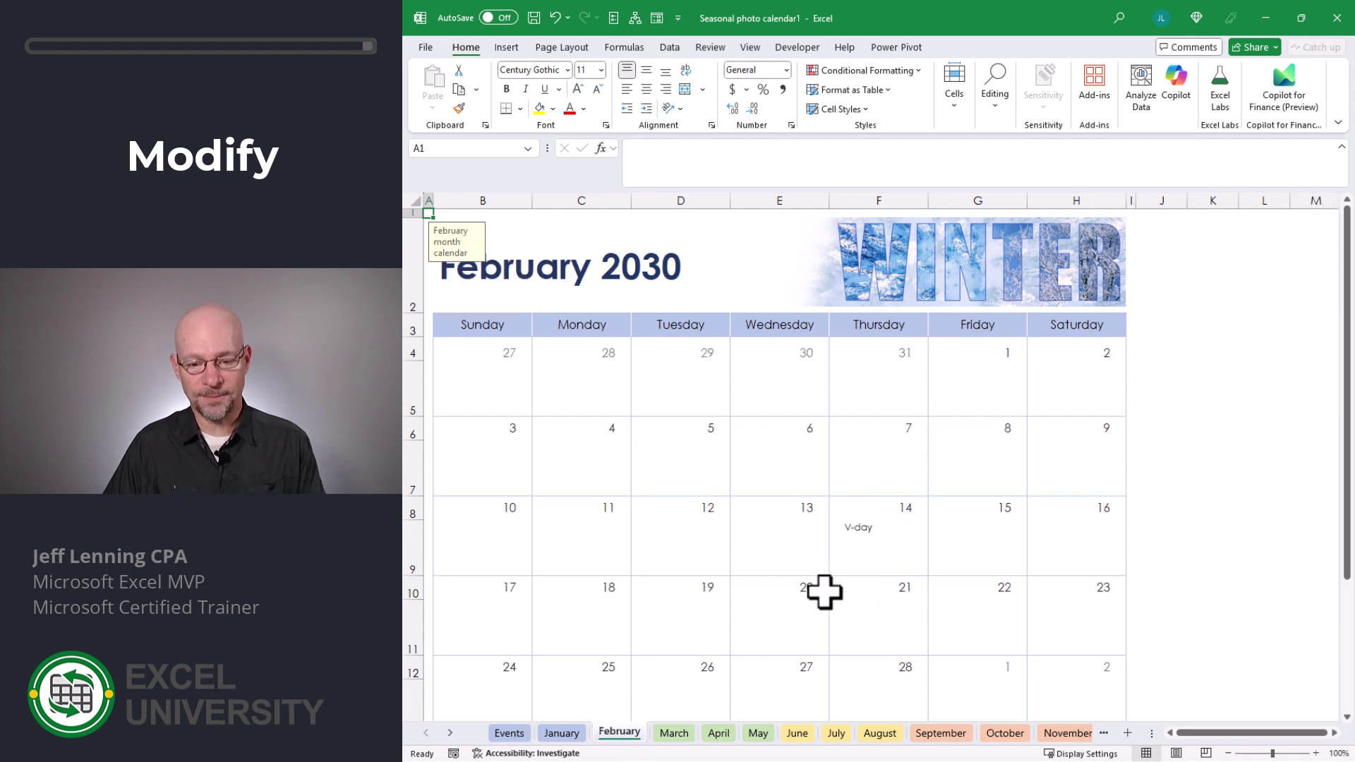
{"action": "left_click", "coordinate": [562, 731]}
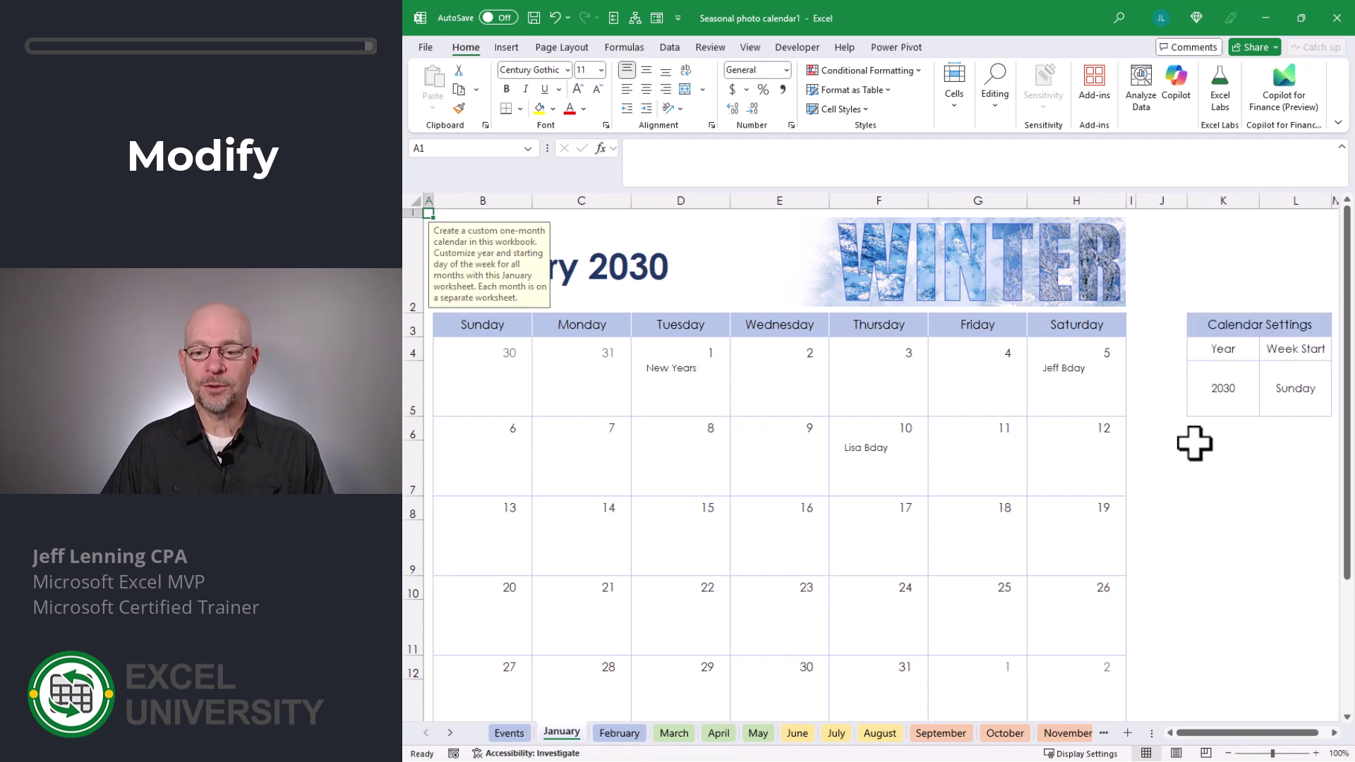
{"action": "left_click", "coordinate": [1218, 399]}
{"action": "key", "text": "BackSpace"}
{"action": "type", "text": "1"}
{"action": "key", "text": "Return"}
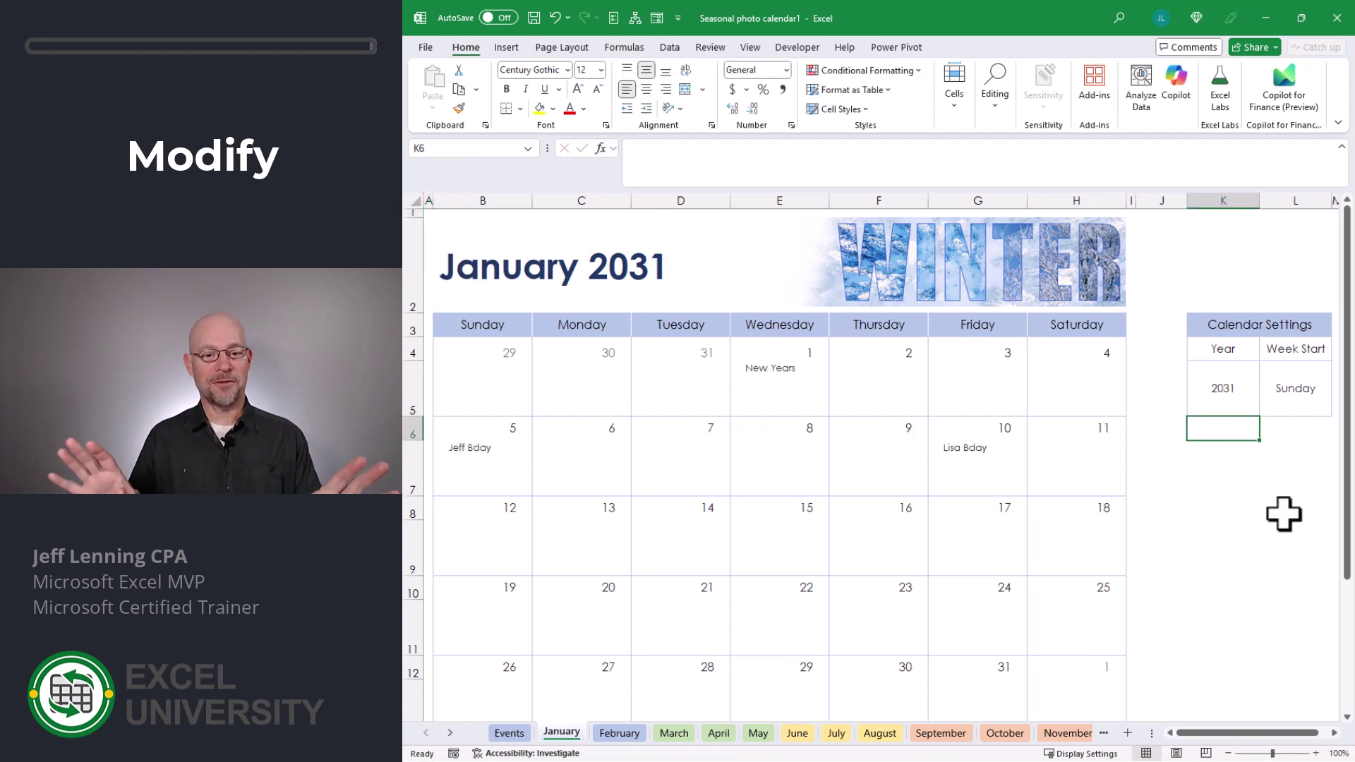